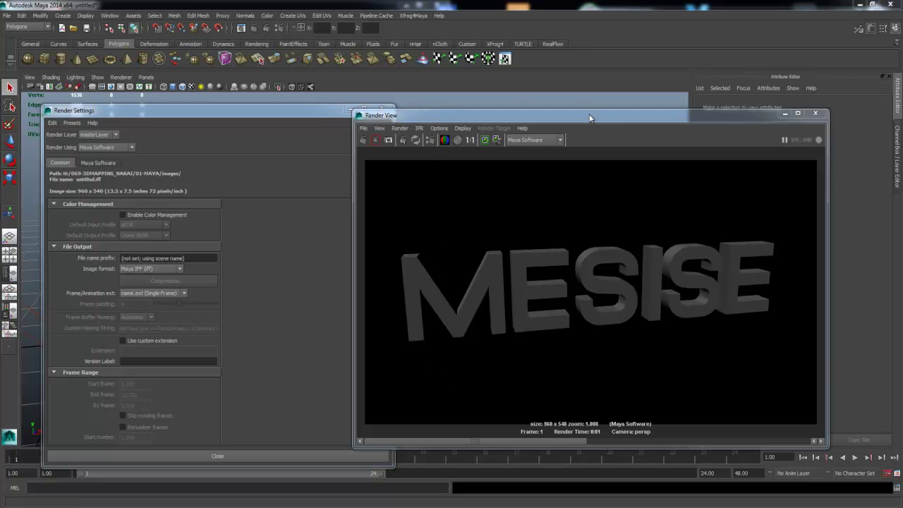
Step: Close the Render View and Render Settings windows
click(814, 113)
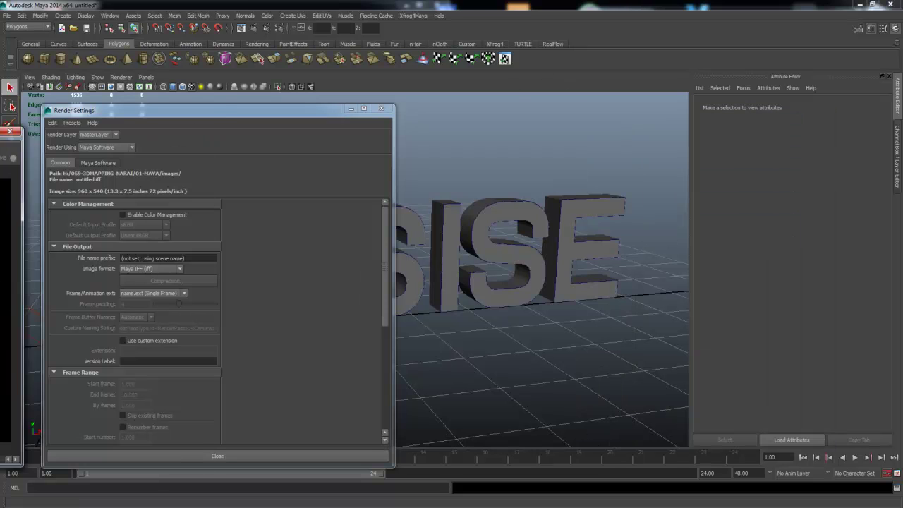
drag(287, 111, 195, 113)
click(289, 107)
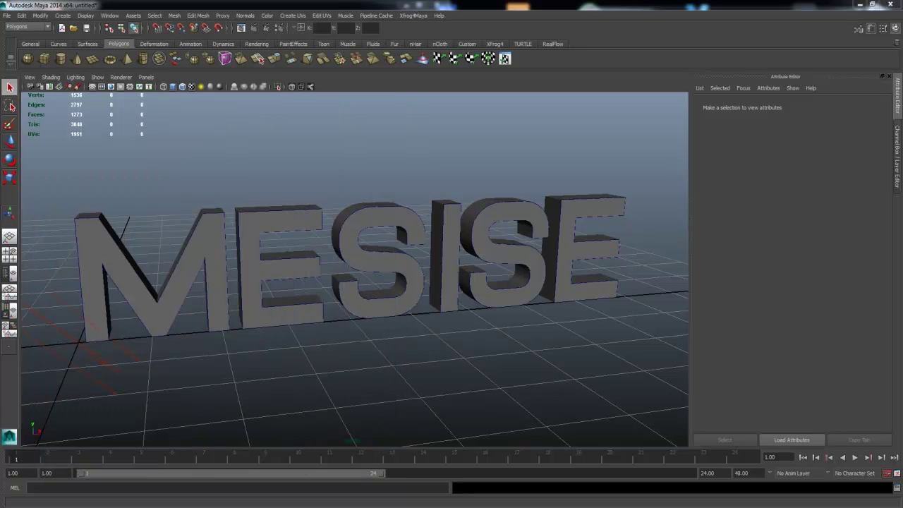
Step: Orbit around the MESISE text, select its mesh, and render the current frame
mouse_move(298, 141)
alt+mouse_down()
mouse_move(304, 155)
mouse_move(275, 165)
alt+mouse_up()
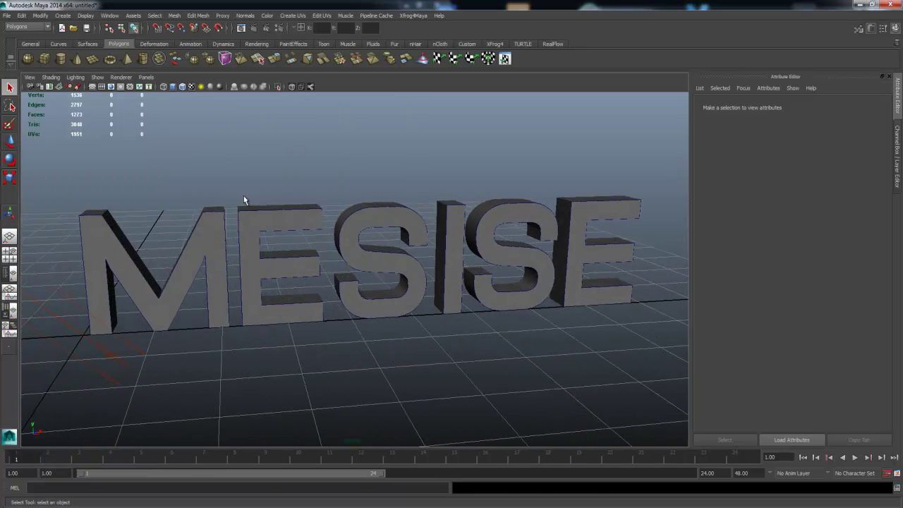
click(214, 223)
alt+drag(213, 223, 231, 216)
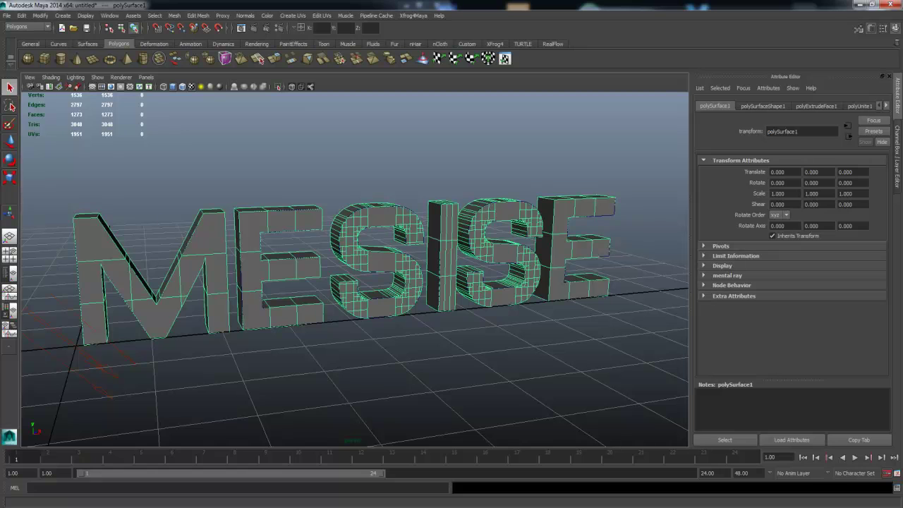
click(251, 27)
Step: Switch the Render View renderer to mental ray and render the MESISE text
click(104, 146)
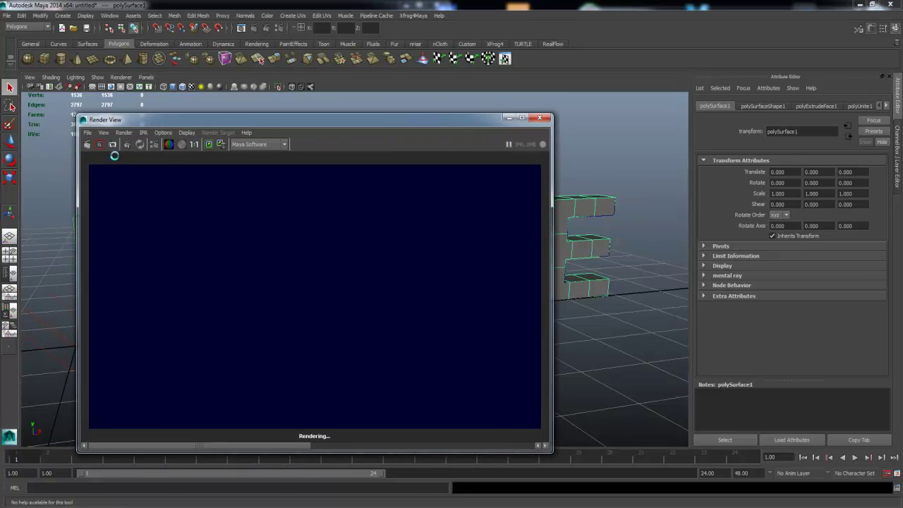
click(246, 145)
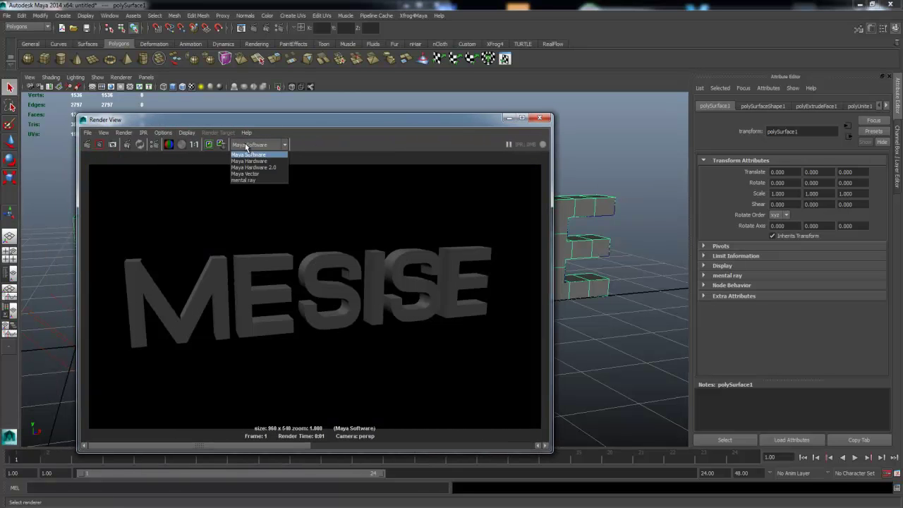
click(252, 180)
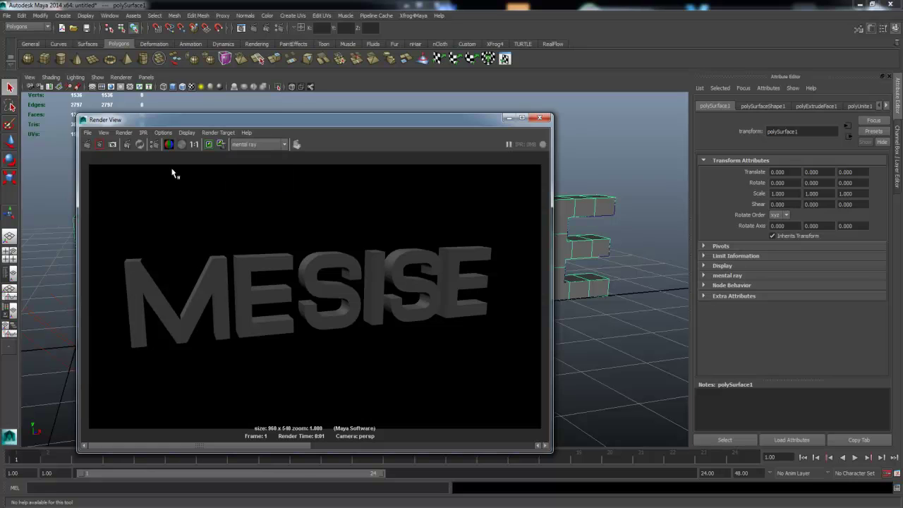
click(87, 144)
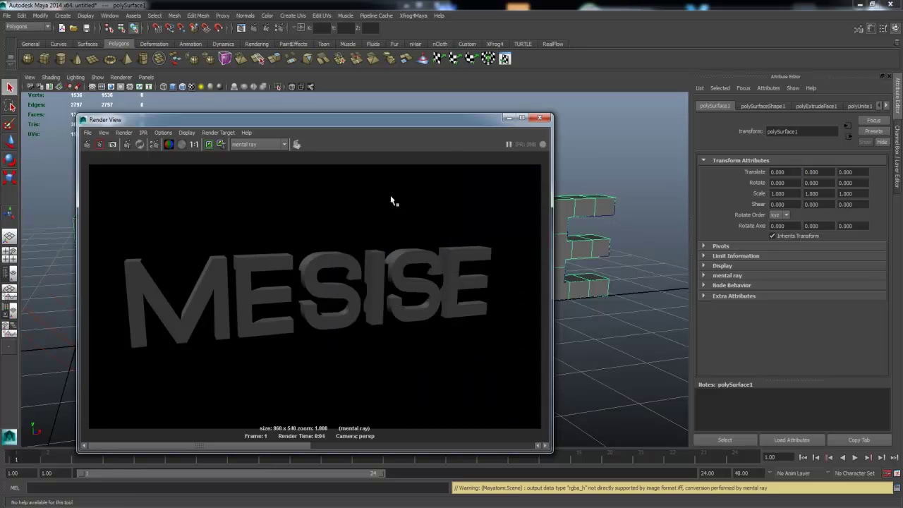
Step: Switch the renderer back to Maya Software, with Render Settings moved off the image
click(258, 141)
click(258, 155)
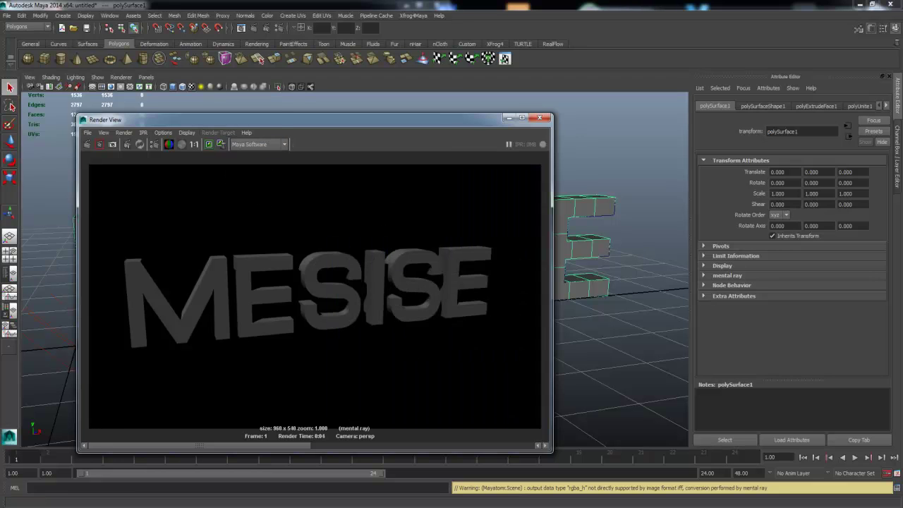
drag(715, 78, 774, 78)
Step: Set Maya Software anti-aliasing quality to Production quality
click(561, 131)
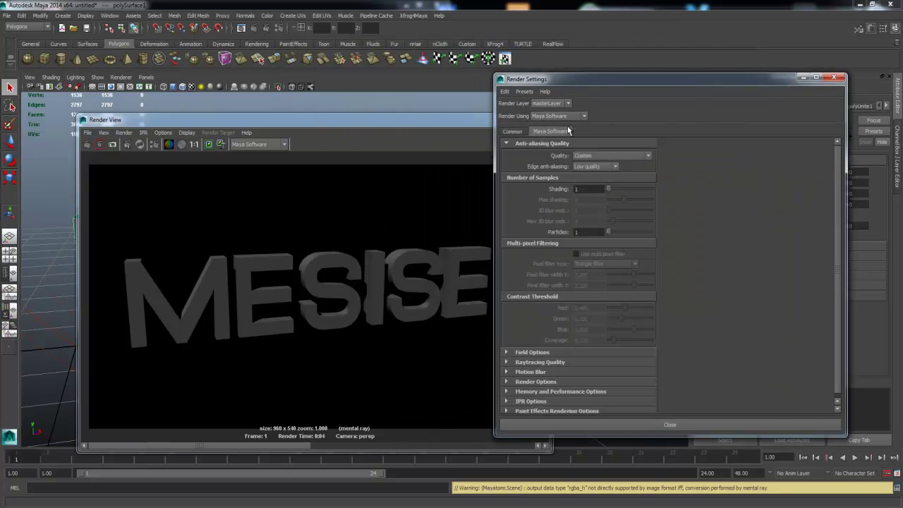
click(611, 155)
click(604, 186)
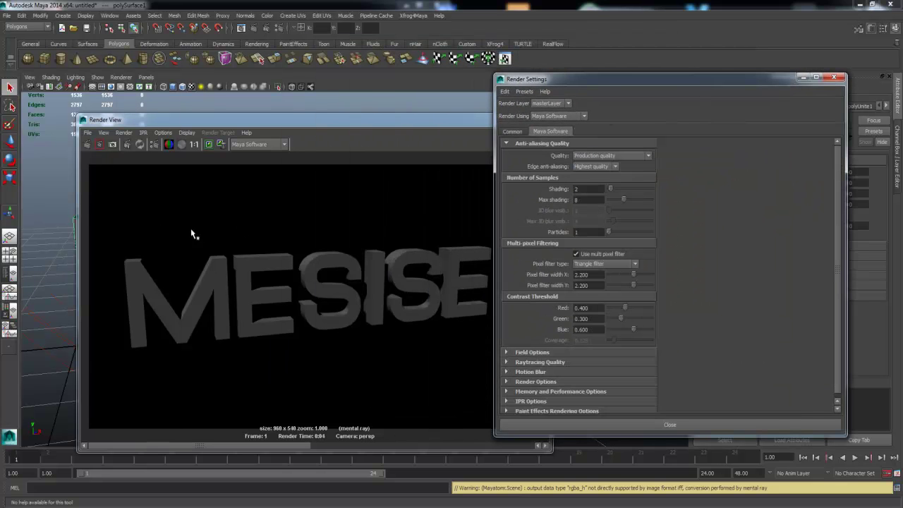
Step: Keep the current image and re-render at Production quality to compare both results
click(285, 205)
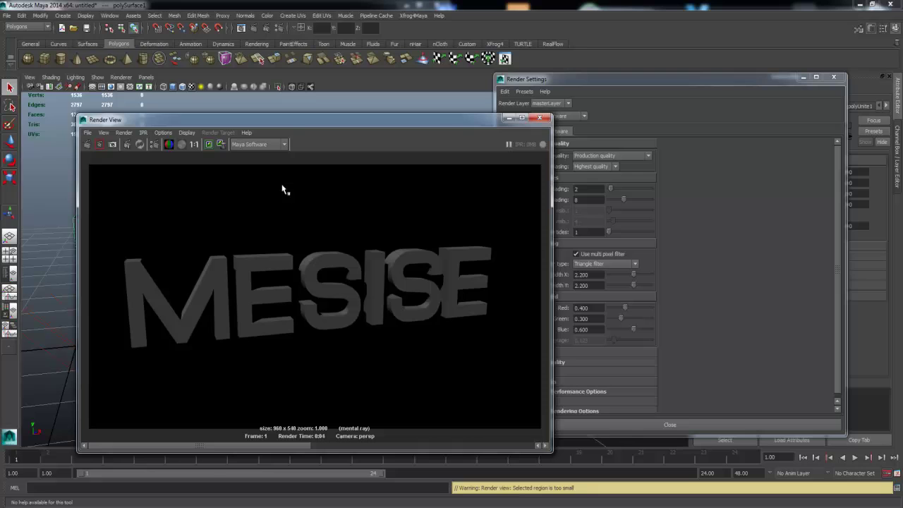
click(208, 145)
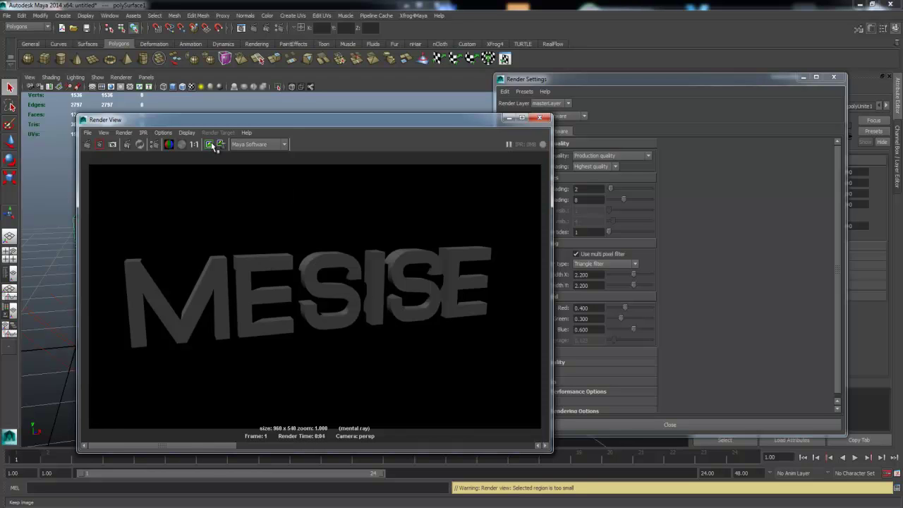
click(87, 145)
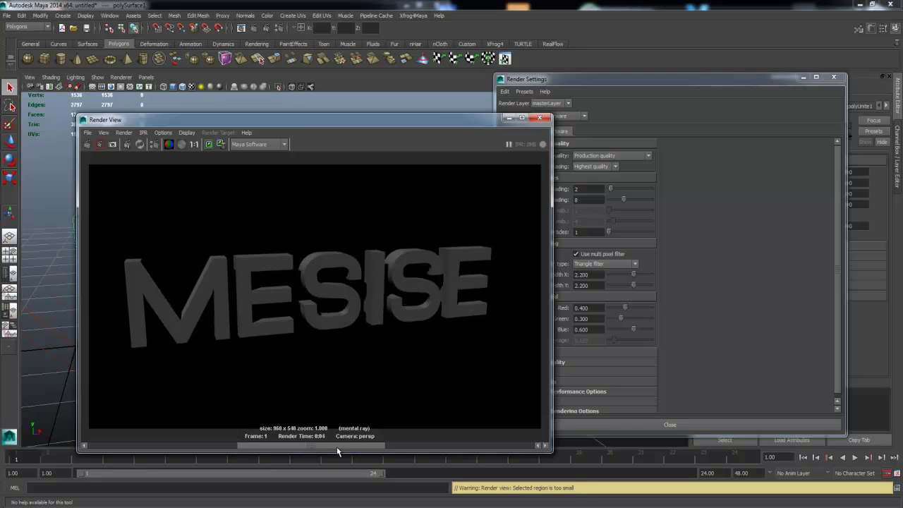
mouse_move(346, 447)
mouse_down()
mouse_move(188, 443)
mouse_move(312, 443)
mouse_move(205, 443)
mouse_up()
Step: Close Render View, inspect the default light's attributes, then close Render Settings and deselect
click(539, 117)
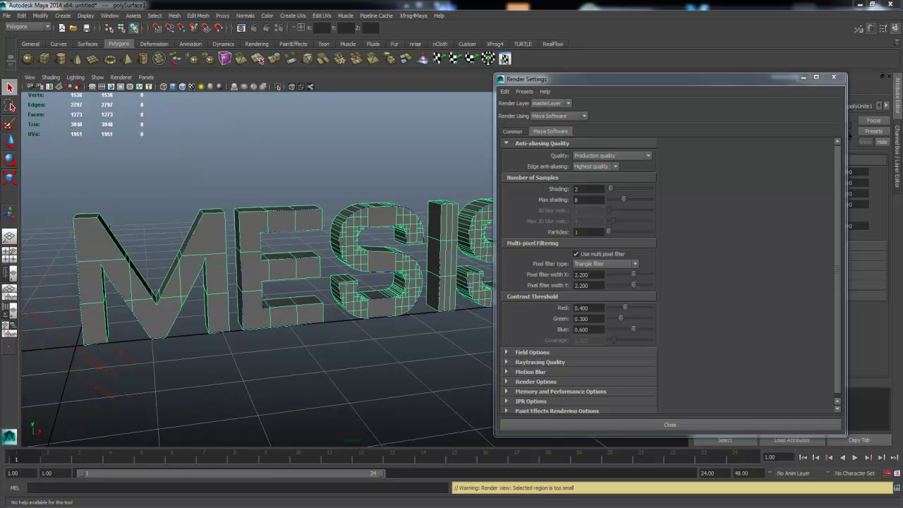
click(135, 386)
click(131, 356)
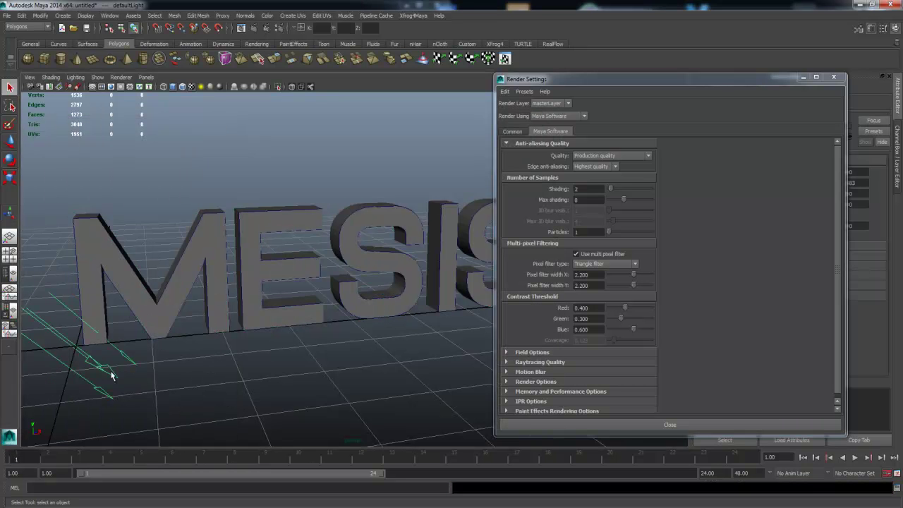
drag(649, 79, 111, 98)
click(298, 102)
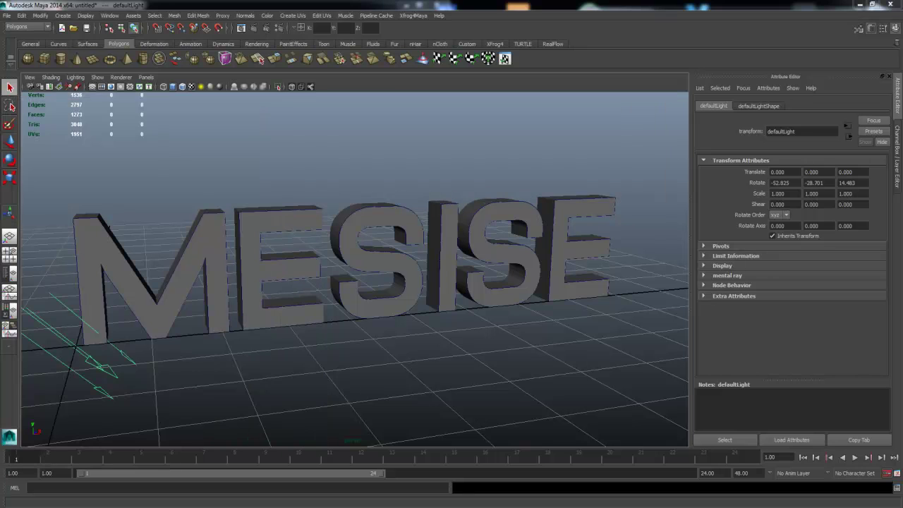
click(79, 390)
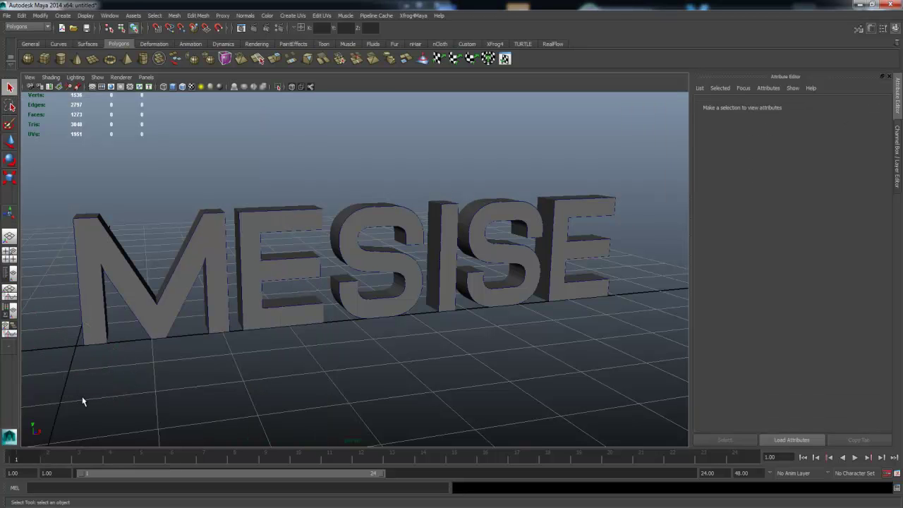
Step: Add a directional light from the Rendering shelf, rotate it toward the text, and render
click(256, 44)
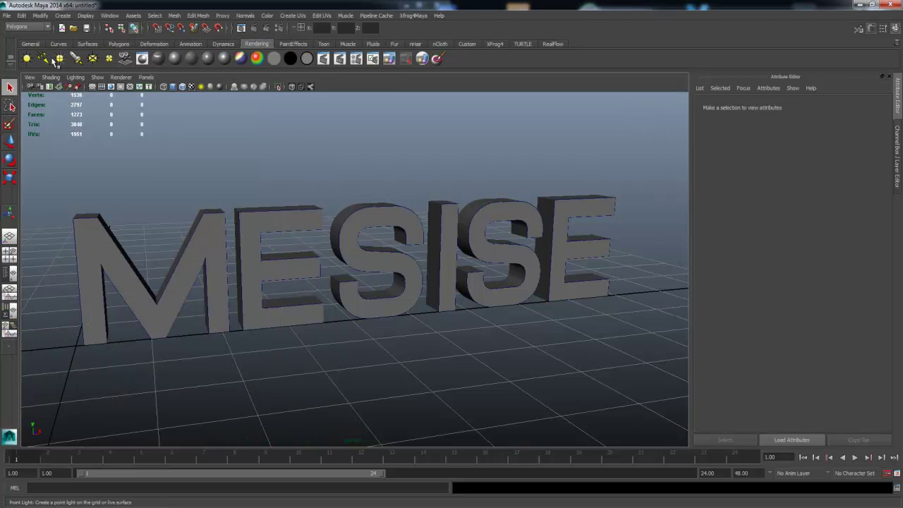
click(43, 58)
key(e)
drag(74, 351, 69, 322)
scroll(779, 301, down, 2)
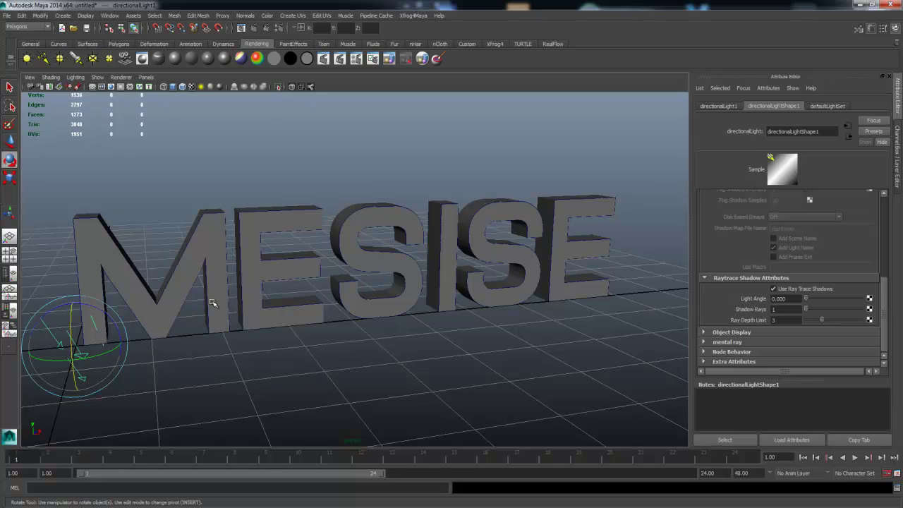
scroll(875, 310, up, 4)
scroll(796, 253, up, 1)
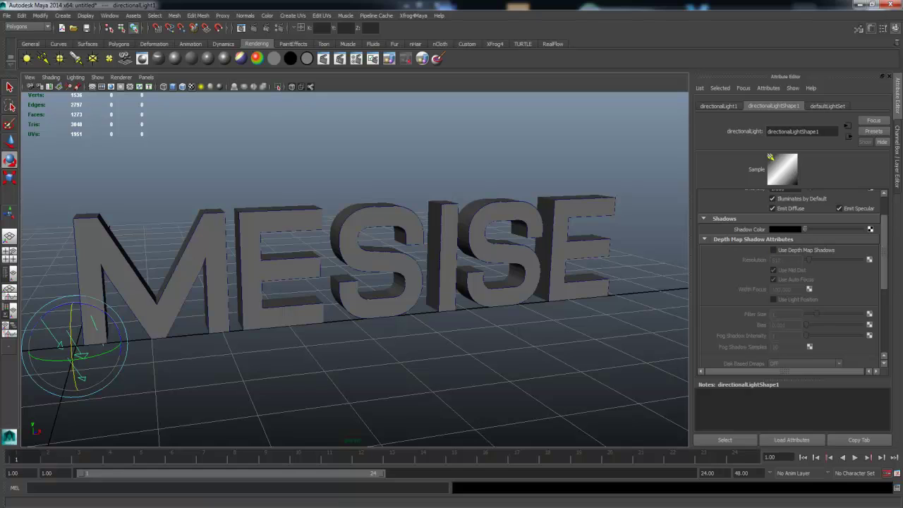
click(252, 28)
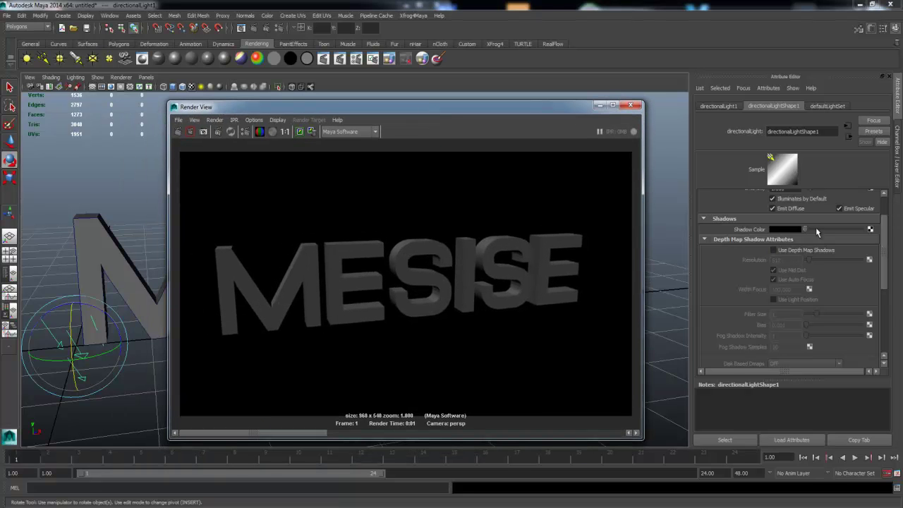
Step: Turn on depth map shadows for the directional light and re-render
click(823, 251)
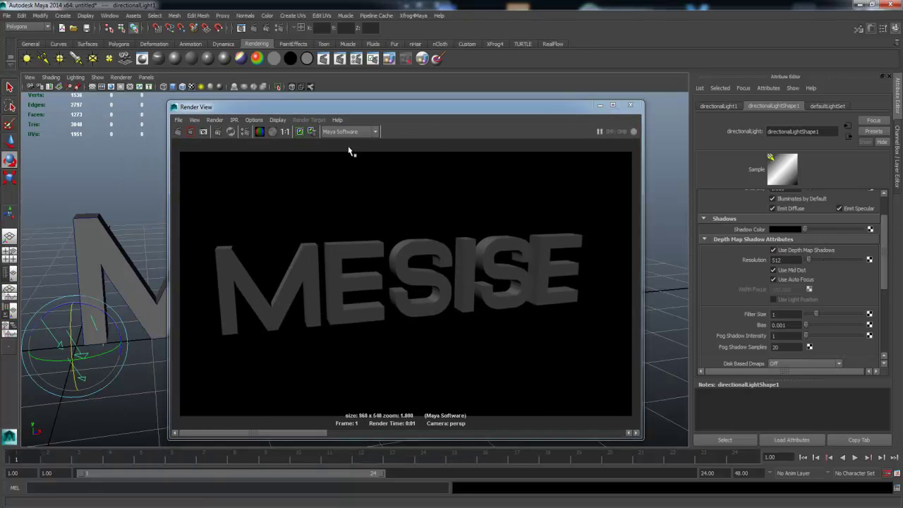
click(178, 132)
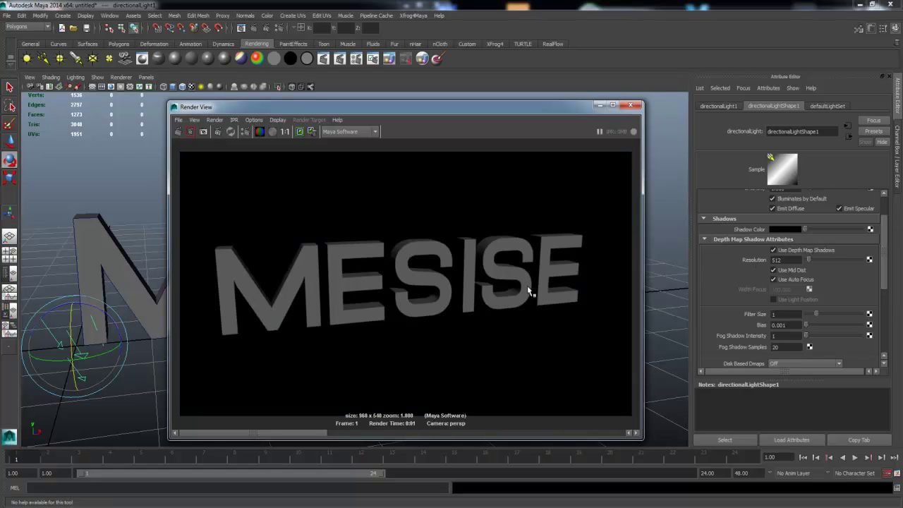
scroll(836, 281, down, 5)
Step: Enable ray trace shadows, keep the image, render with mental ray to compare, then close Render View
click(801, 290)
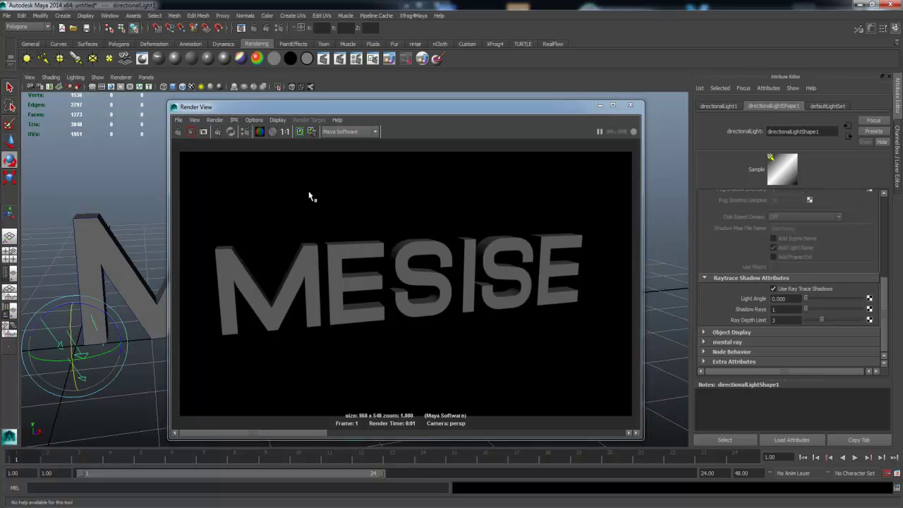
click(301, 133)
click(349, 132)
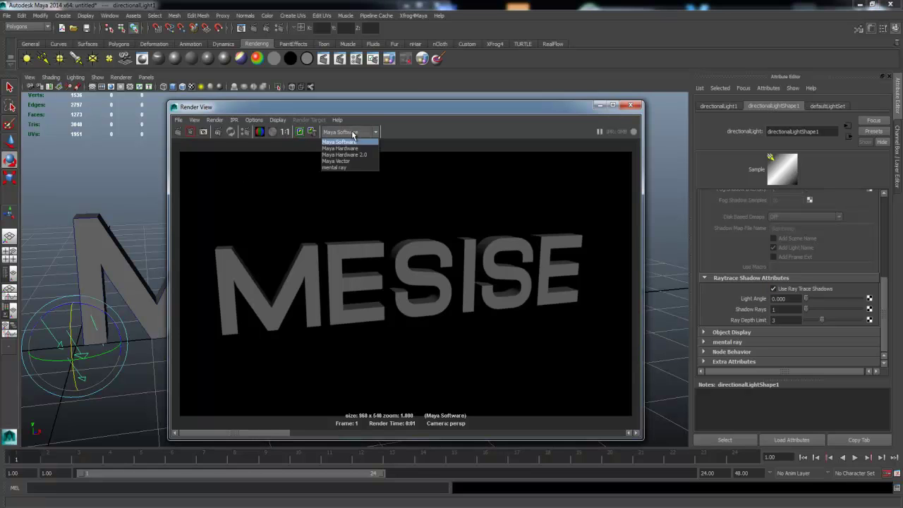
click(349, 169)
click(176, 134)
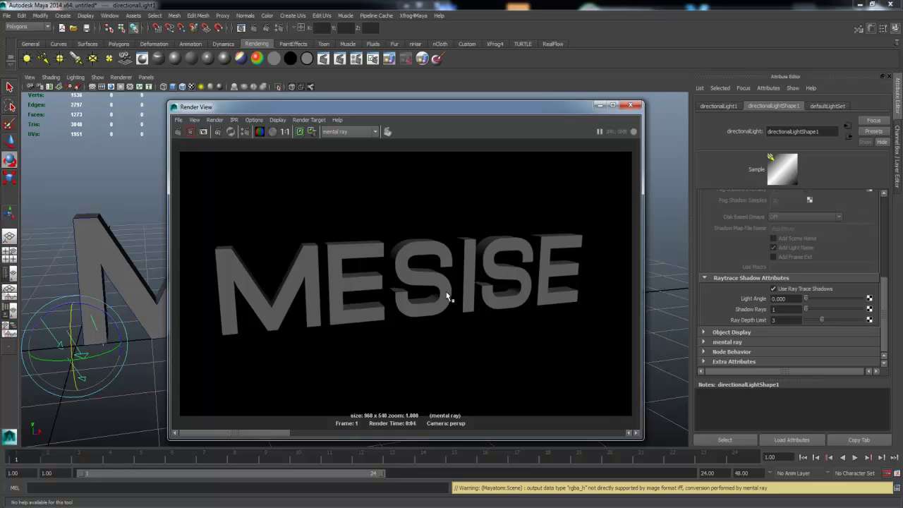
mouse_move(275, 432)
mouse_down()
mouse_move(364, 438)
mouse_move(240, 431)
mouse_up()
click(629, 105)
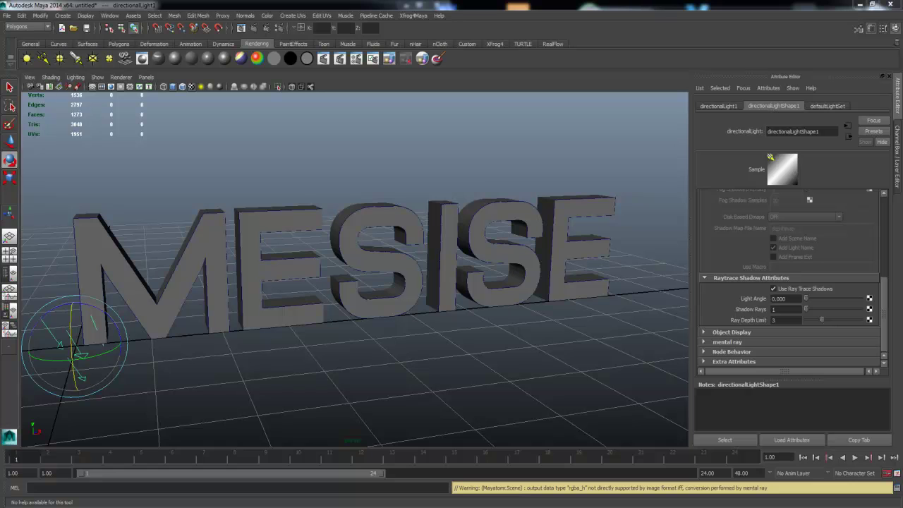
Step: Select the MESISE text and assign it a new Blinn material from Hypershade
click(258, 225)
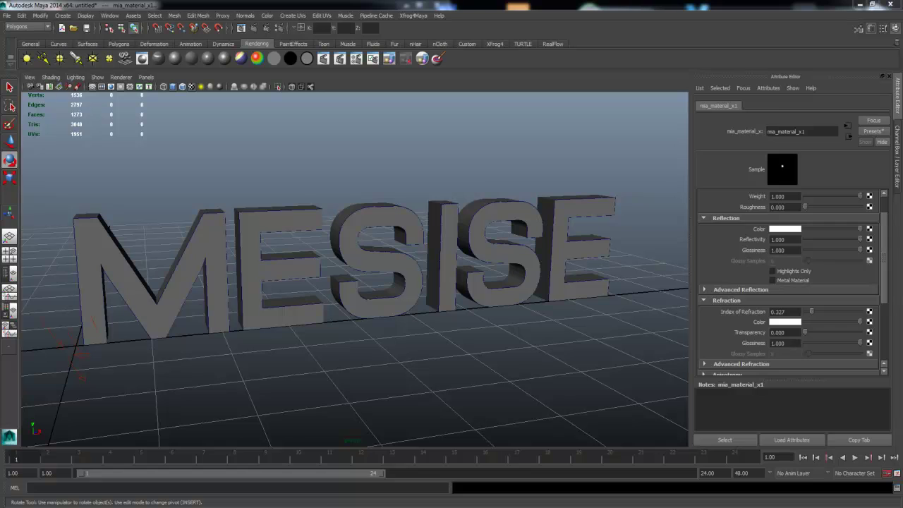
click(36, 170)
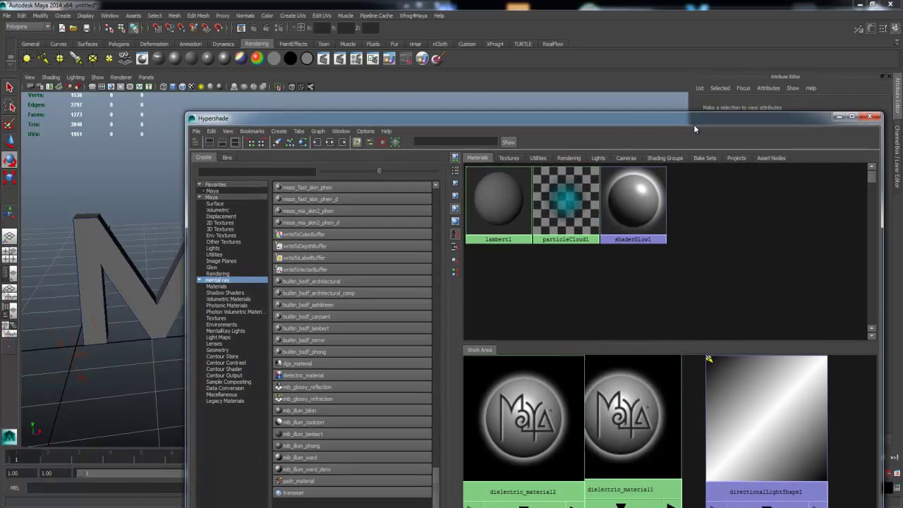
drag(629, 119, 582, 344)
click(405, 216)
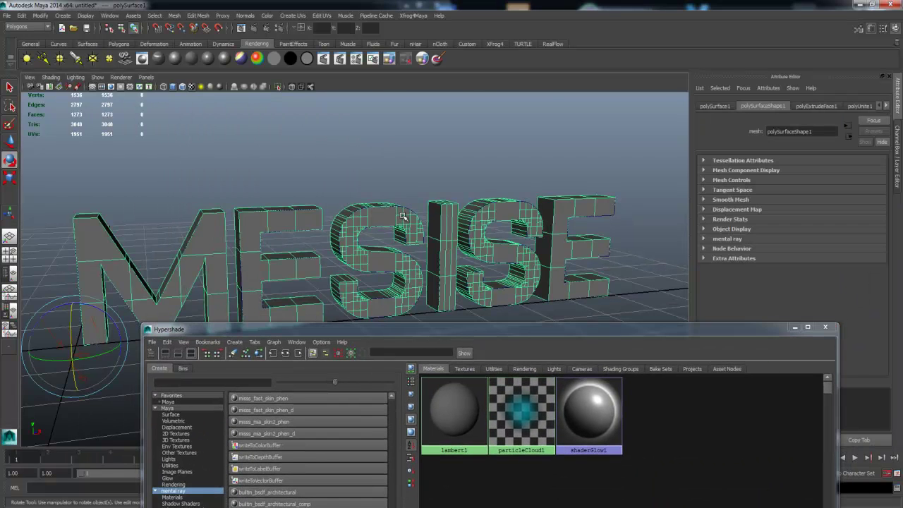
click(174, 58)
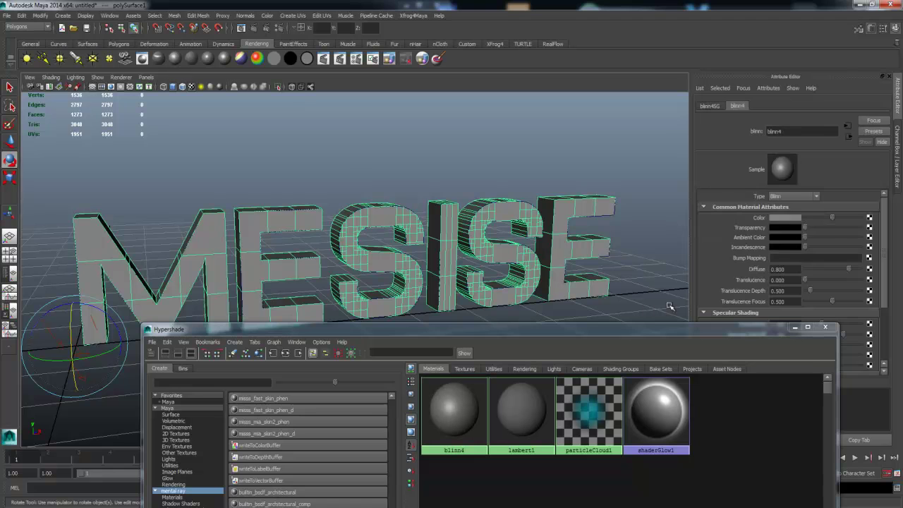
Step: Set the Blinn material's Color to a light azure blue
click(778, 218)
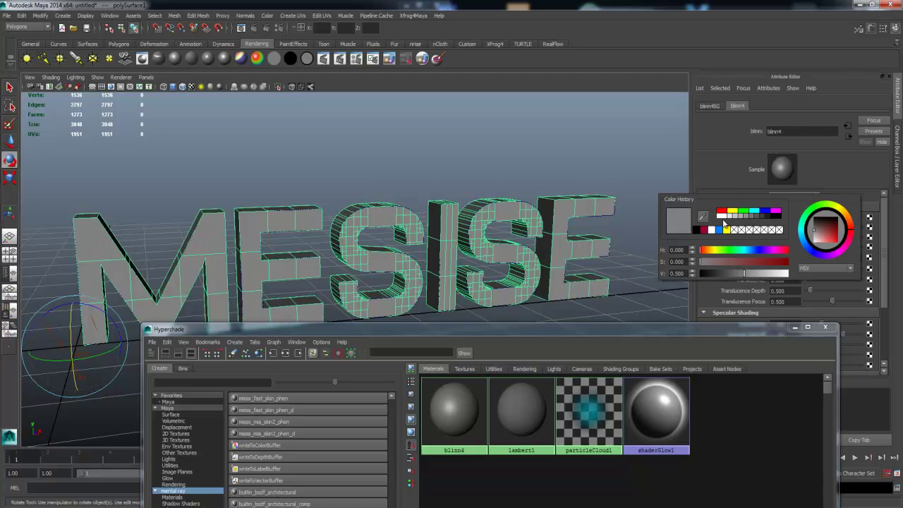
click(722, 213)
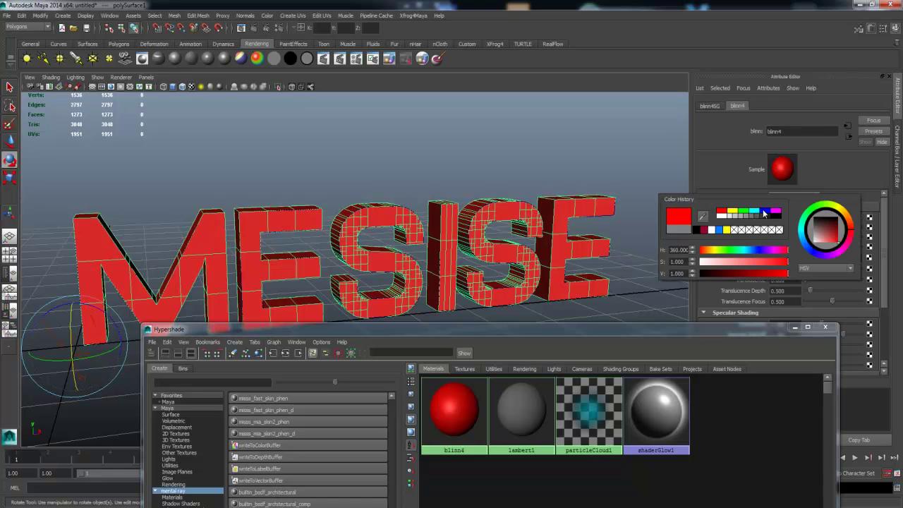
click(762, 211)
click(802, 246)
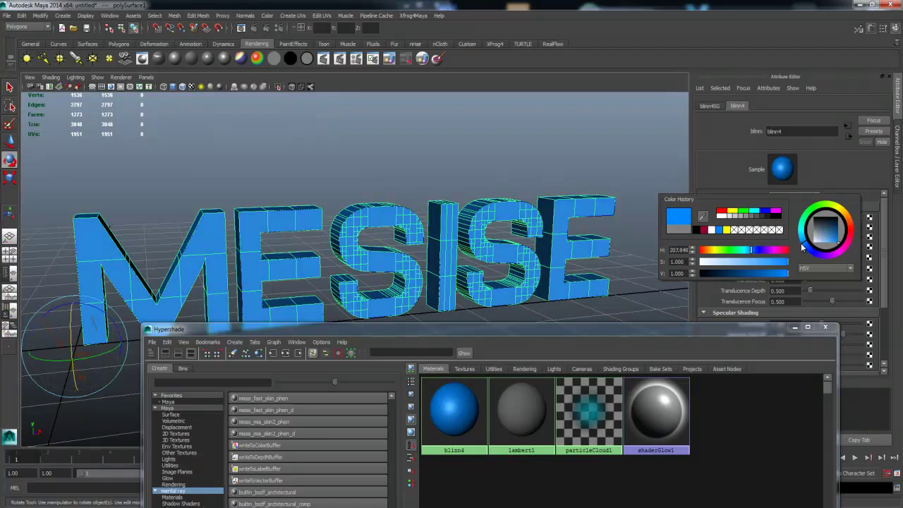
click(470, 152)
Step: Render the blue MESISE text in mental ray
click(252, 27)
drag(550, 128, 655, 127)
click(351, 144)
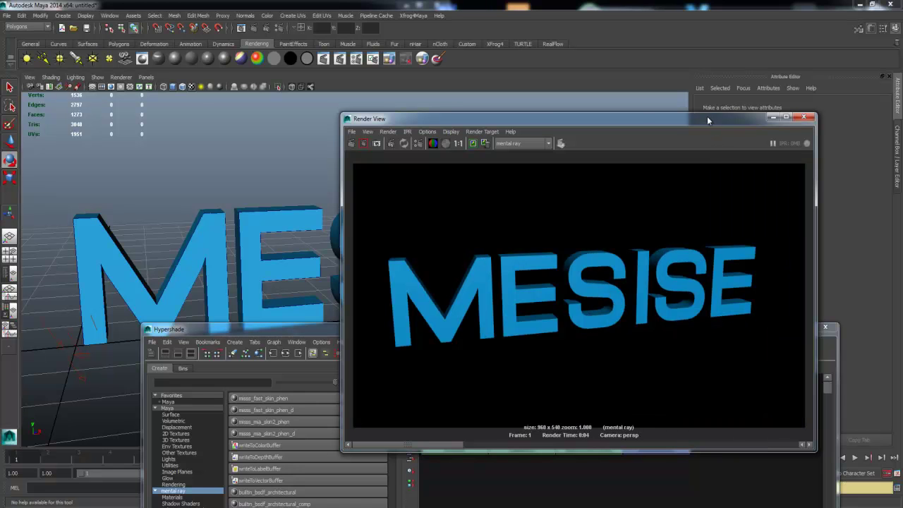
Step: Set mental ray Quality sampling to Legacy Sampling Mode with Custom Sampling
drag(707, 116, 0, 114)
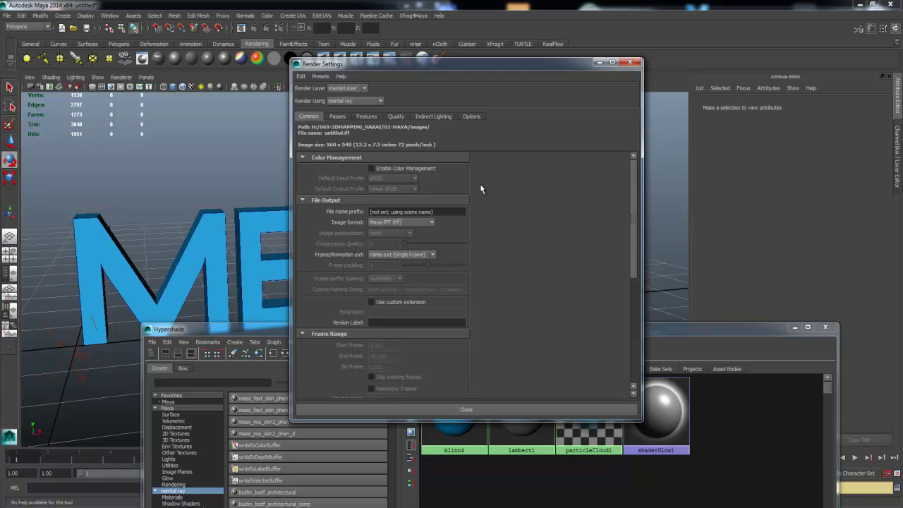
click(390, 117)
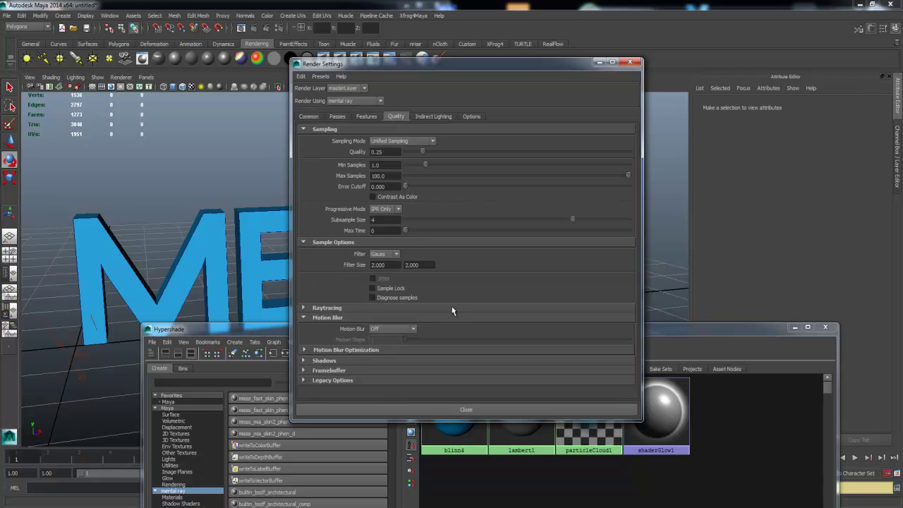
scroll(452, 312, down, 1)
scroll(452, 312, up, 1)
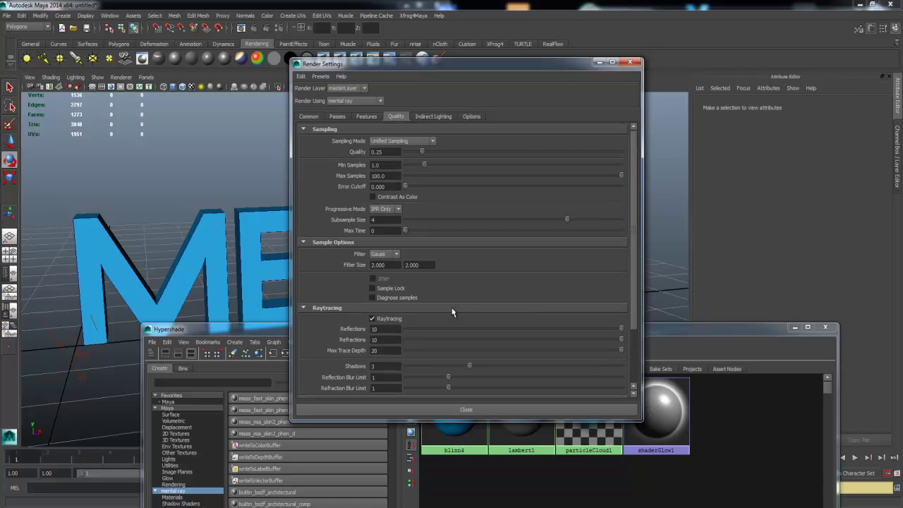
click(426, 141)
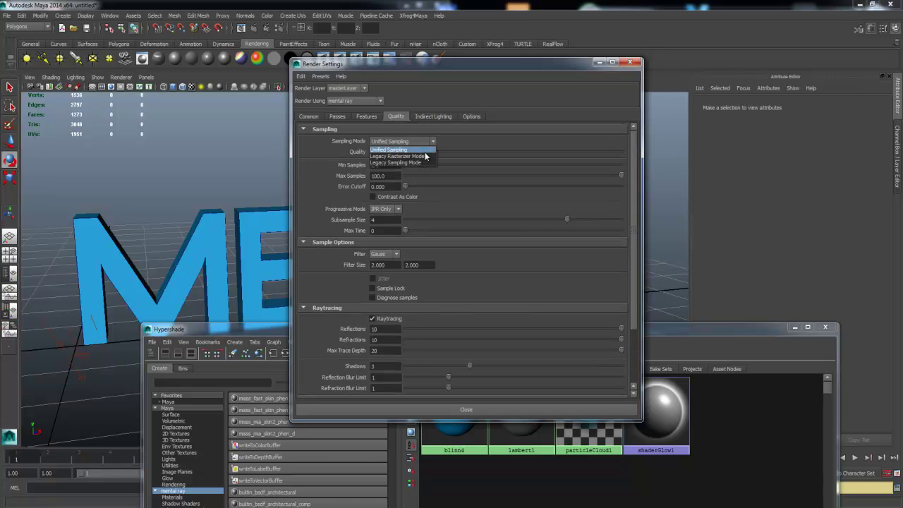
click(424, 161)
click(399, 152)
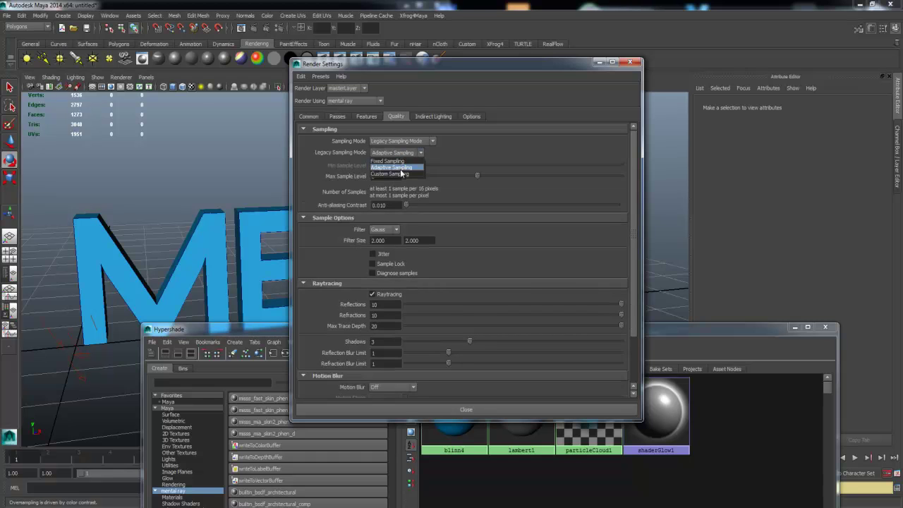
click(399, 174)
Step: Try sample levels -2 minimum, 0 maximum and re-render to see the lower quality
drag(460, 169, 549, 176)
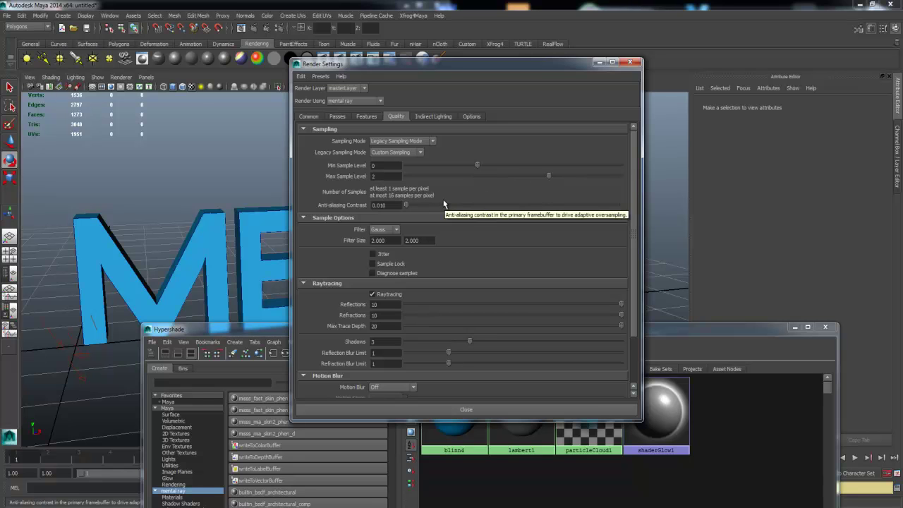
drag(476, 165, 408, 169)
drag(549, 176, 477, 175)
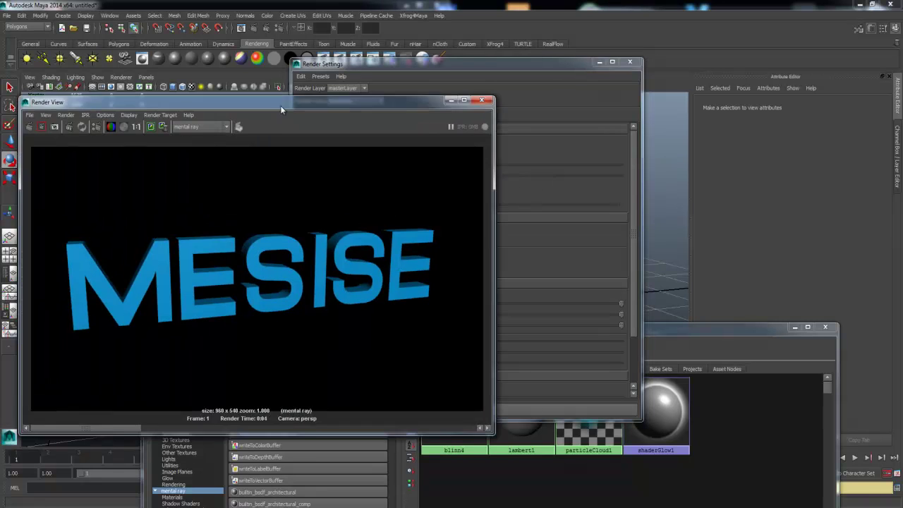
drag(279, 105, 295, 93)
click(56, 113)
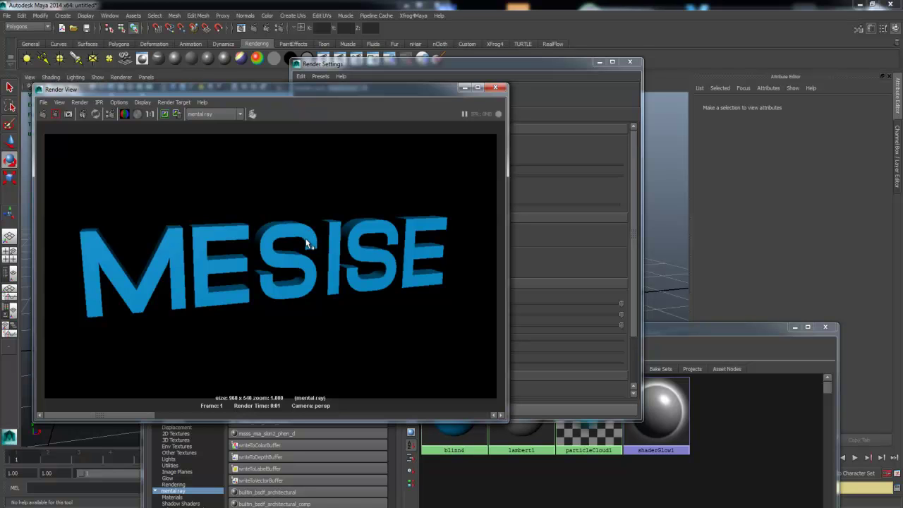
Step: Restore sample levels to 0 minimum, 2 maximum, re-render, and close Render Settings
drag(391, 89, 17, 108)
click(412, 167)
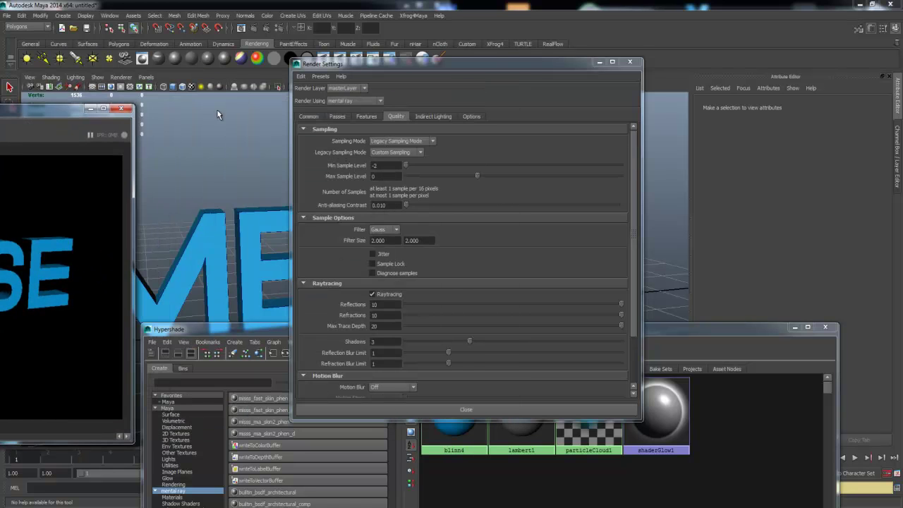
drag(406, 165, 546, 176)
drag(90, 108, 455, 112)
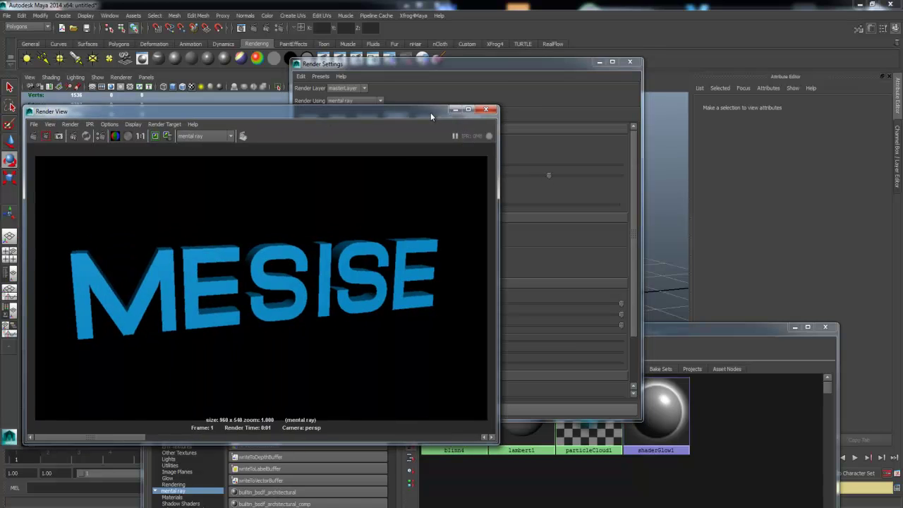
click(33, 136)
drag(385, 114, 4, 113)
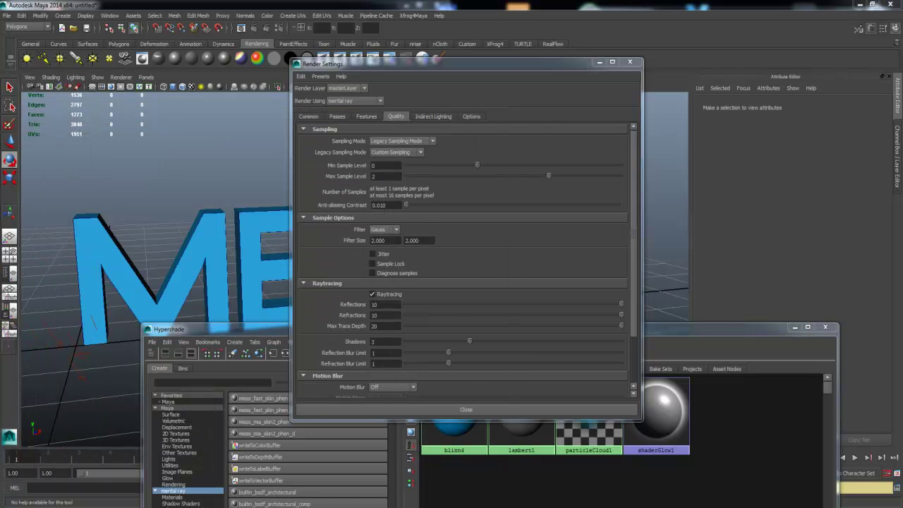
drag(546, 80, 404, 97)
key(alt+F4)
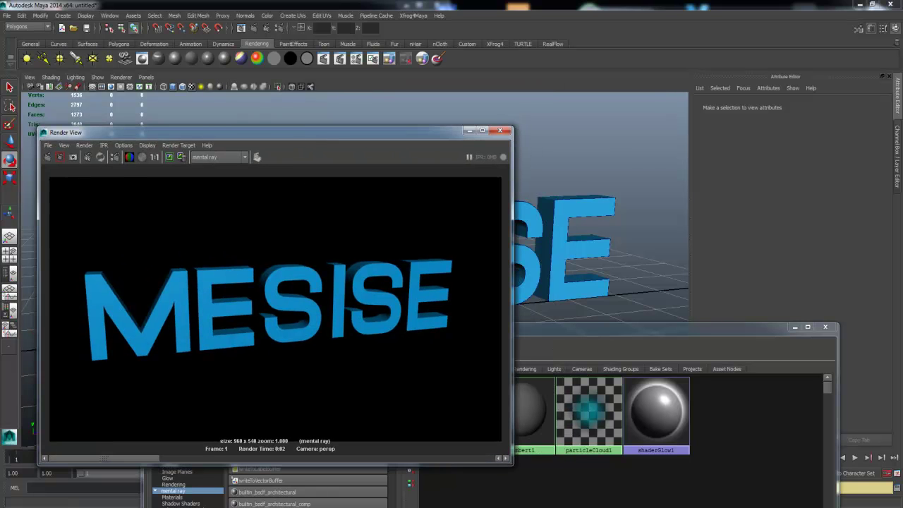
Step: Review the Indirect Lighting and Final Gathering settings, then close Render Settings and Render View
click(314, 134)
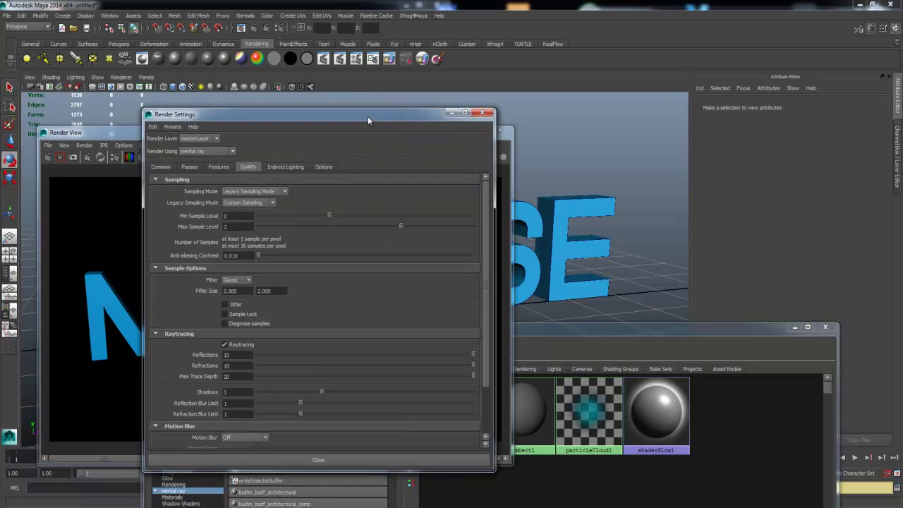
drag(367, 116, 349, 103)
scroll(330, 294, down, 3)
scroll(331, 298, down, 1)
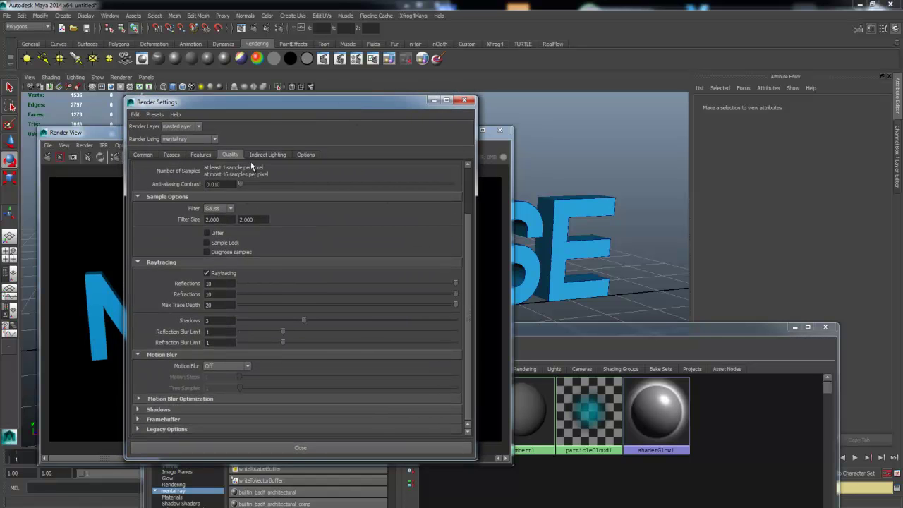
click(257, 155)
scroll(333, 360, down, 1)
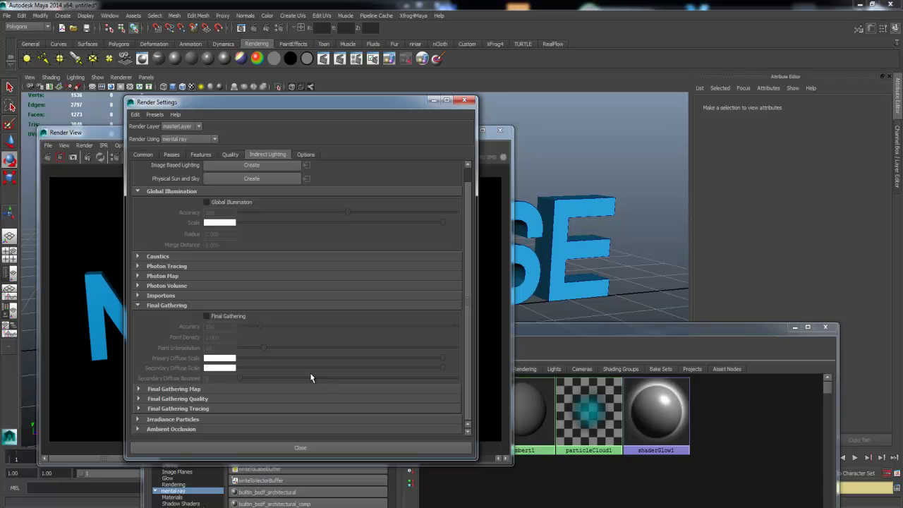
click(139, 306)
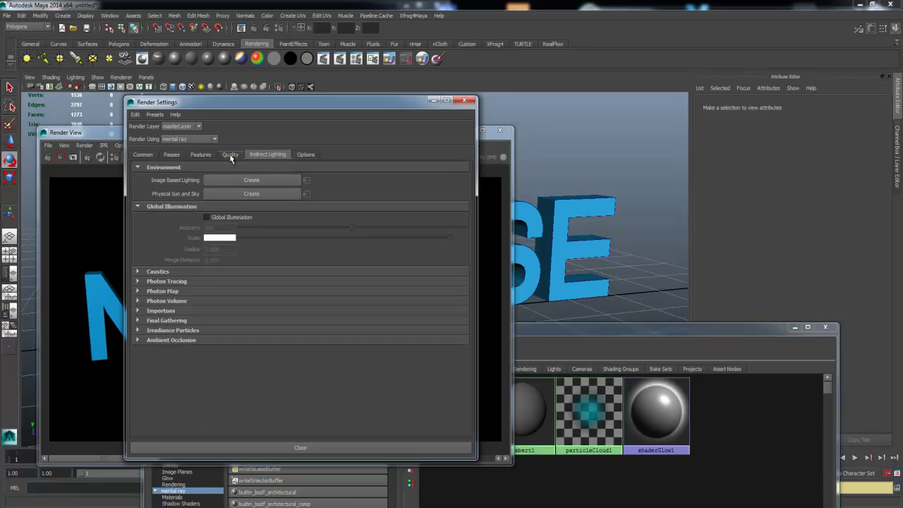
click(231, 156)
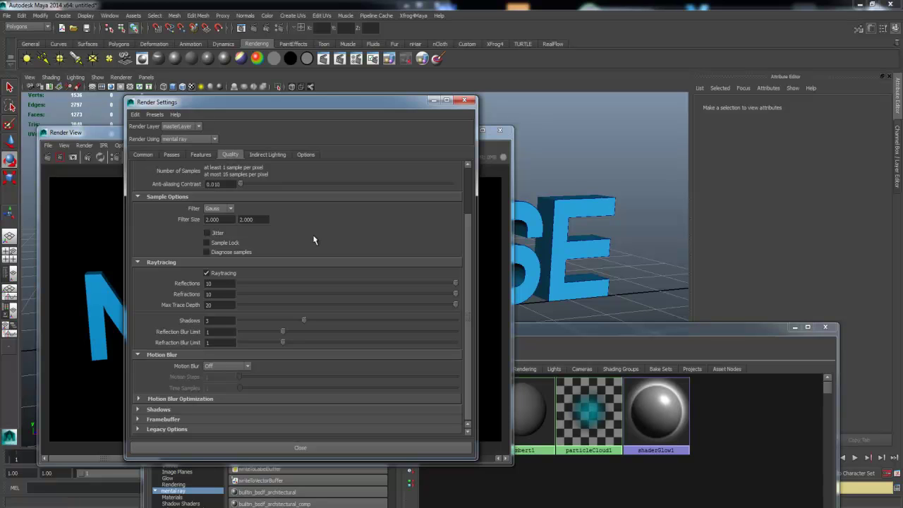
click(464, 100)
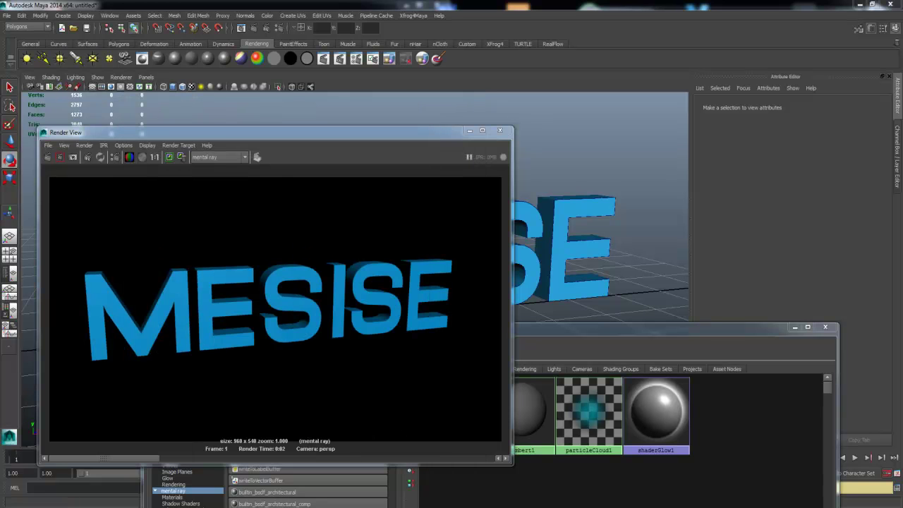
click(499, 129)
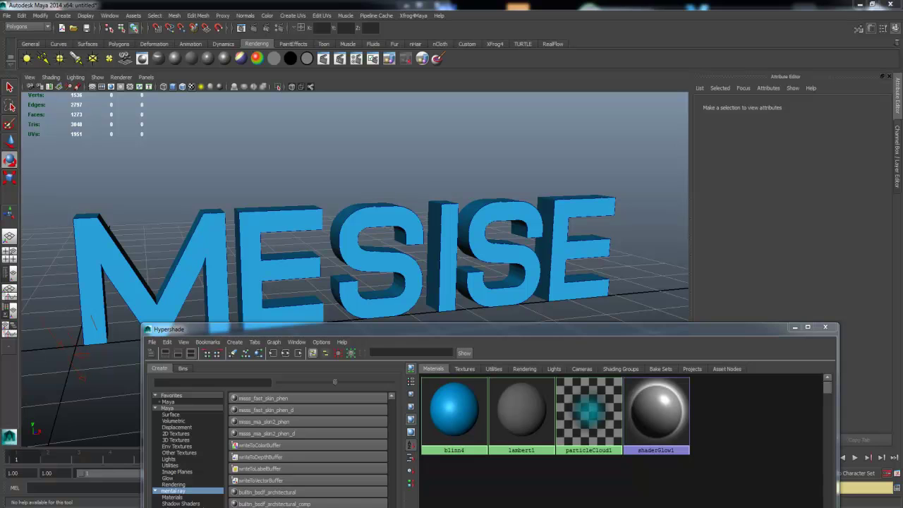
Step: Create an Image Based Lighting node from Render Settings' Indirect Lighting tab
drag(454, 335, 474, 431)
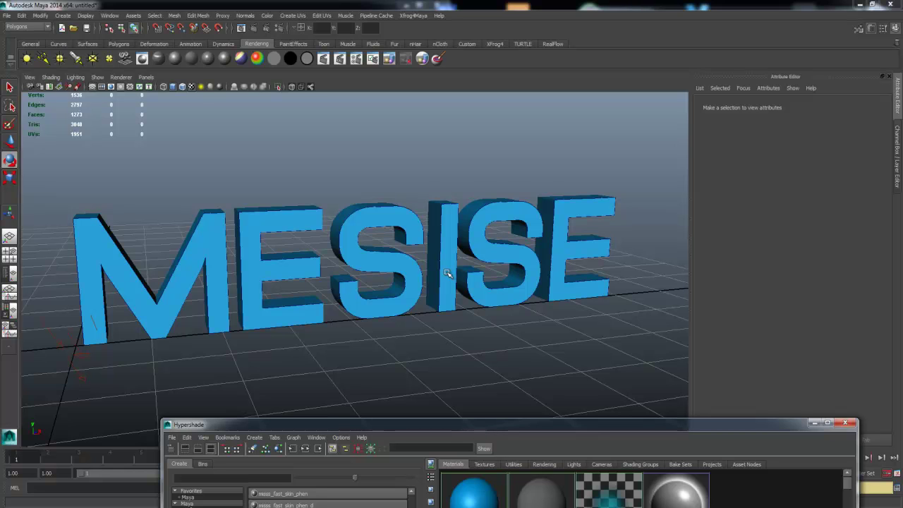
alt+drag(329, 343, 339, 353)
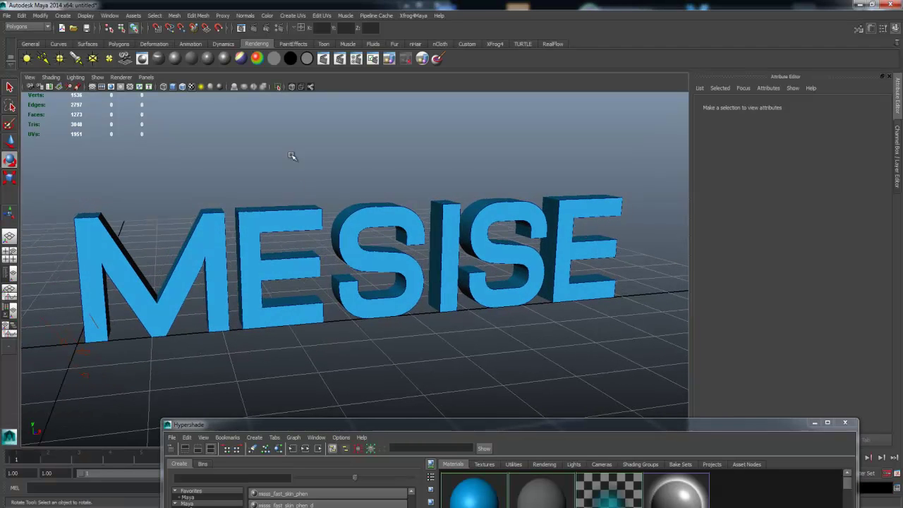
click(266, 27)
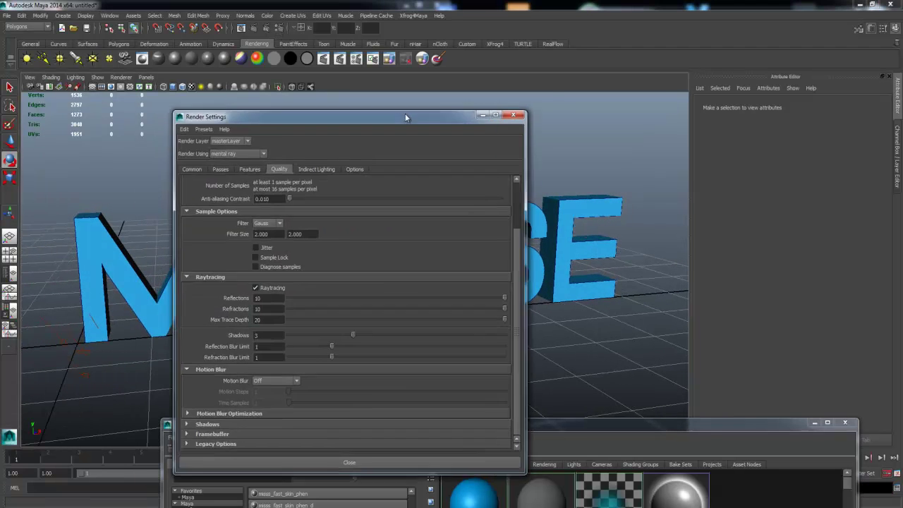
drag(313, 120, 337, 93)
click(338, 143)
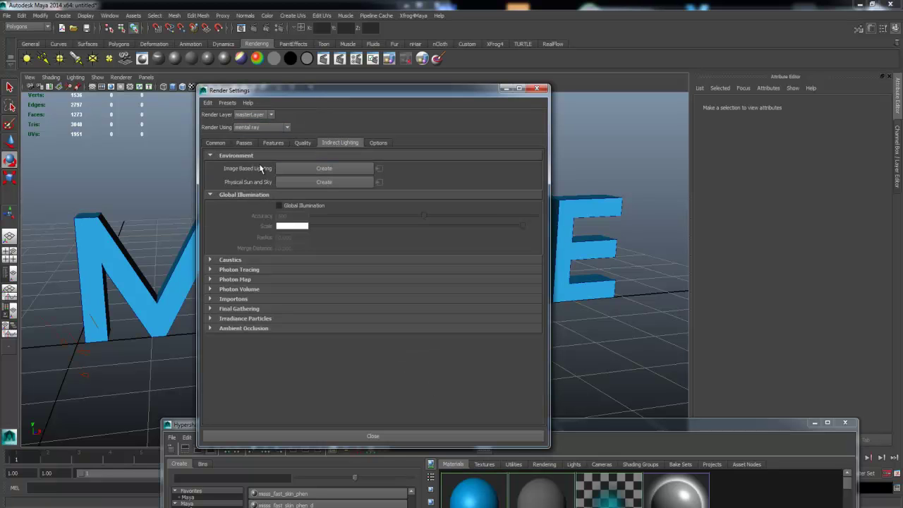
click(328, 169)
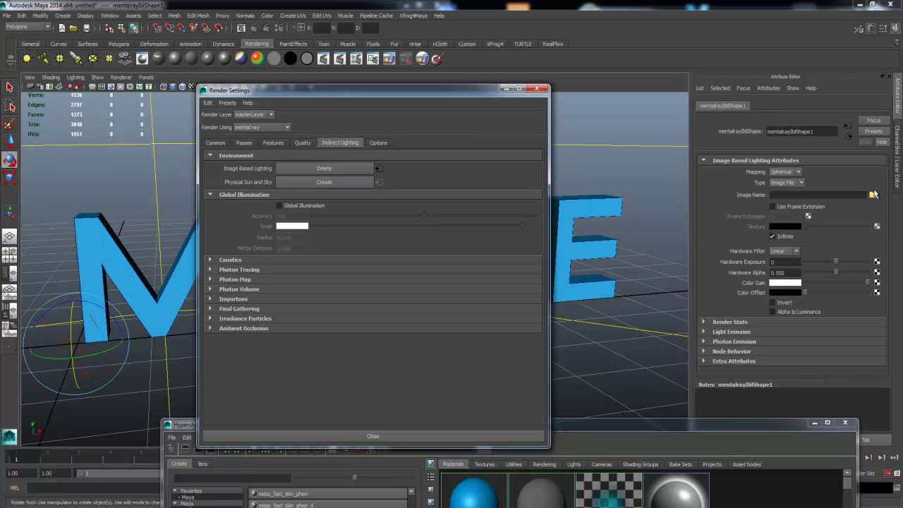
Step: Load the 6.jpg room panorama as the IBL image, then close settings and render
click(873, 195)
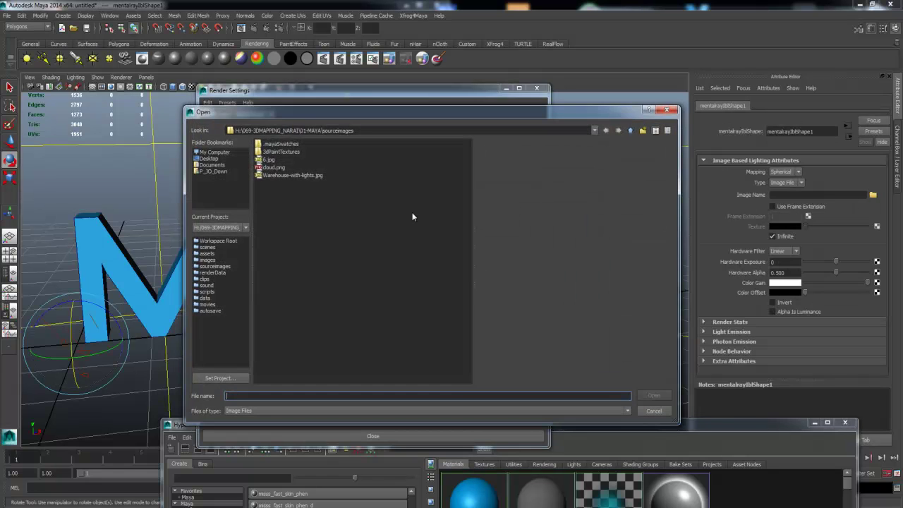
click(289, 168)
click(272, 159)
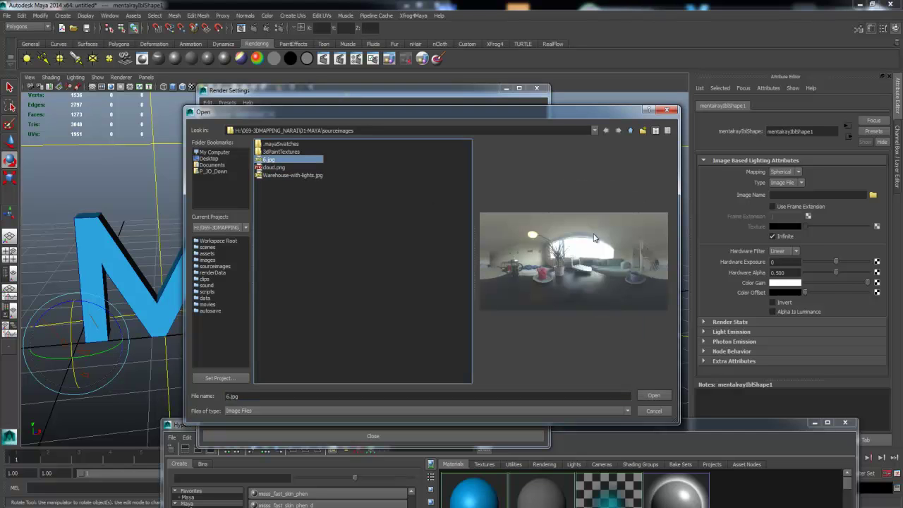
drag(471, 243, 376, 225)
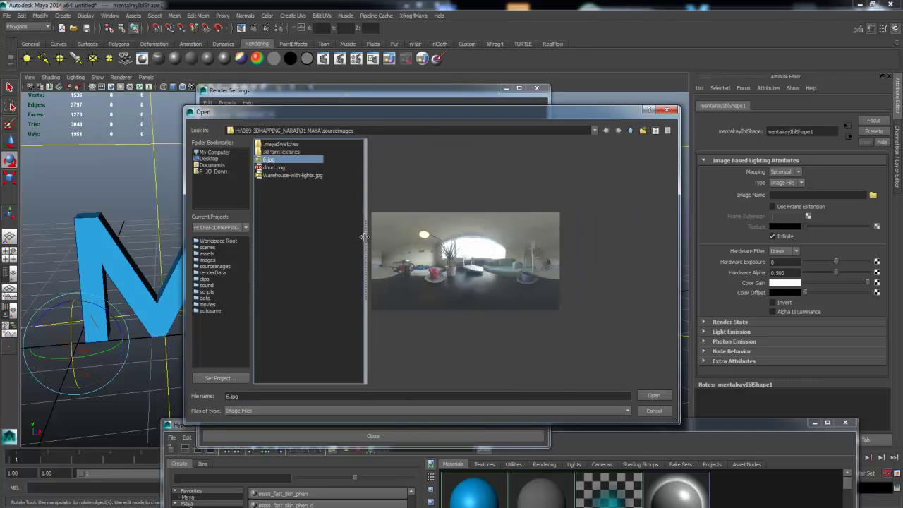
click(299, 176)
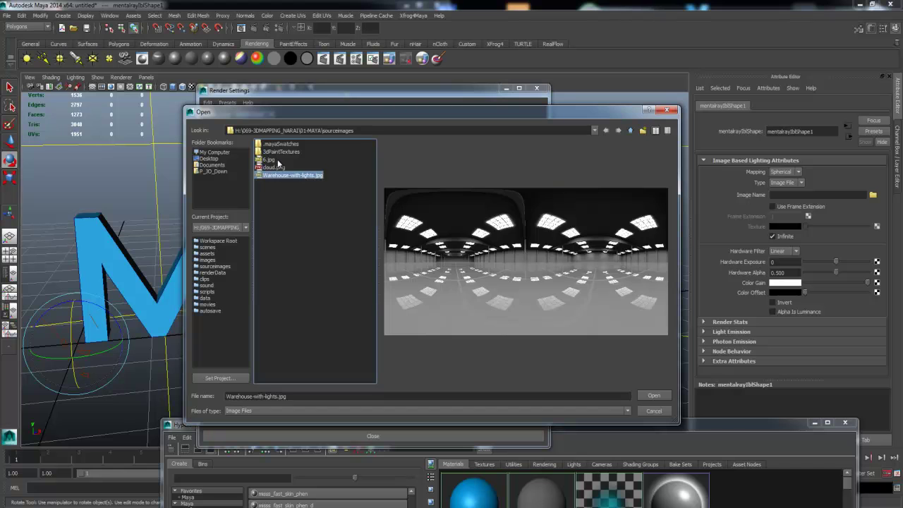
click(271, 159)
click(654, 395)
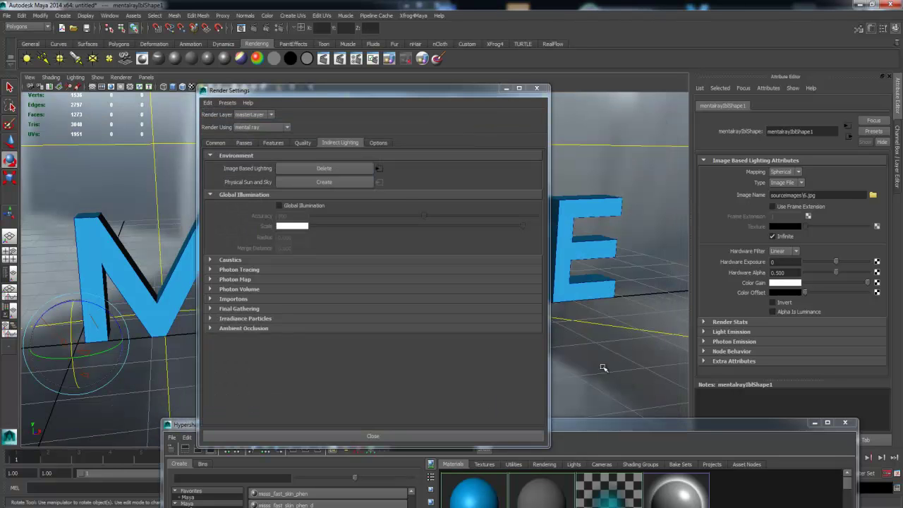
click(536, 88)
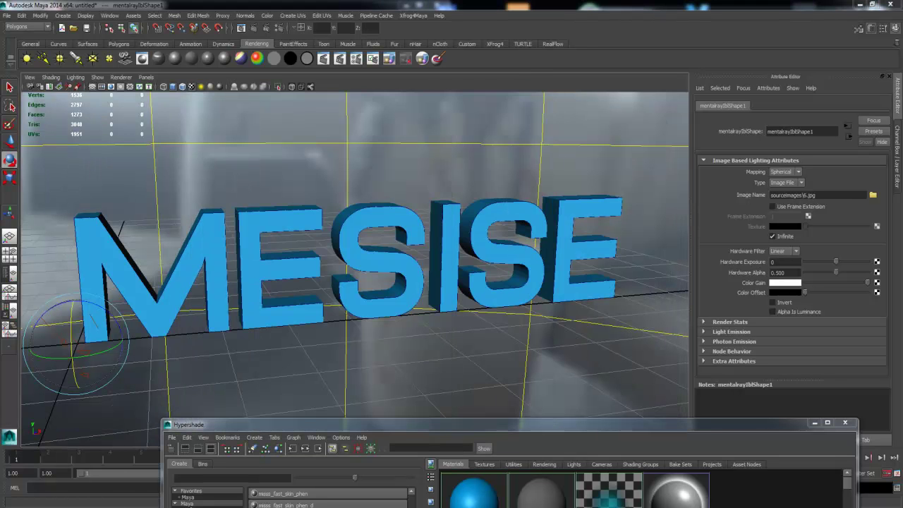
click(241, 27)
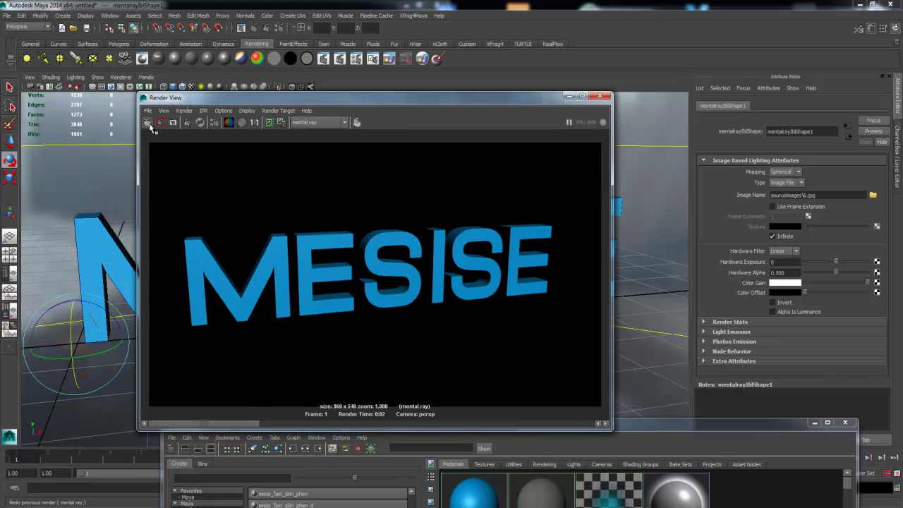
Step: Re-render with the 6.jpg panorama behind the blue text, then rearrange Render View and Hypershade
click(149, 123)
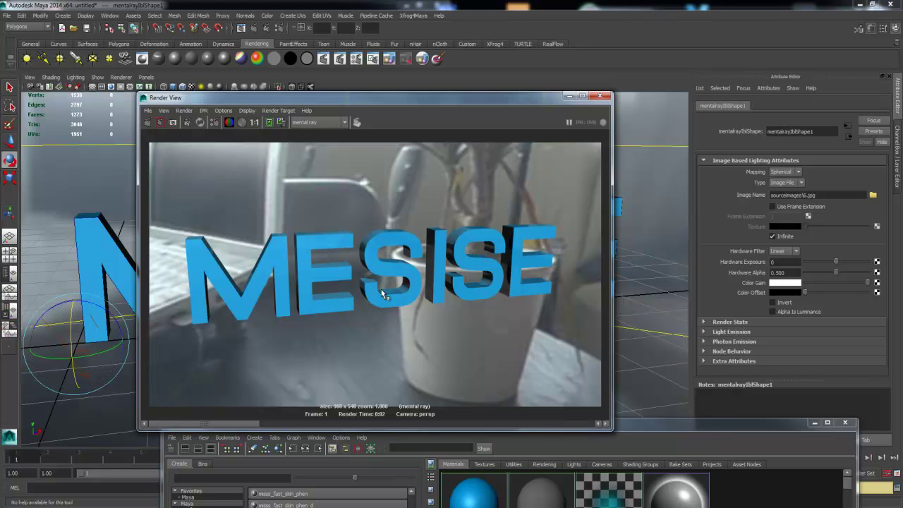
mouse_move(431, 102)
mouse_down()
mouse_move(622, 108)
mouse_move(374, 109)
mouse_up()
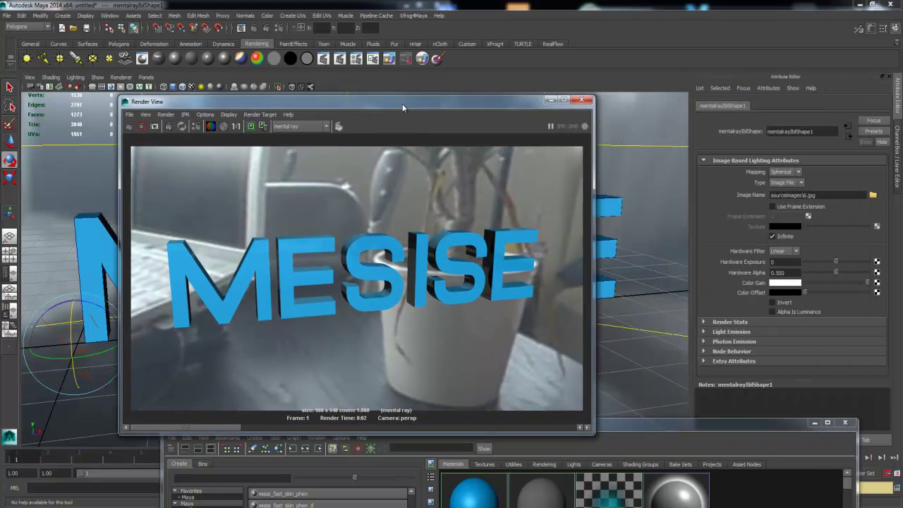
drag(441, 108, 372, 80)
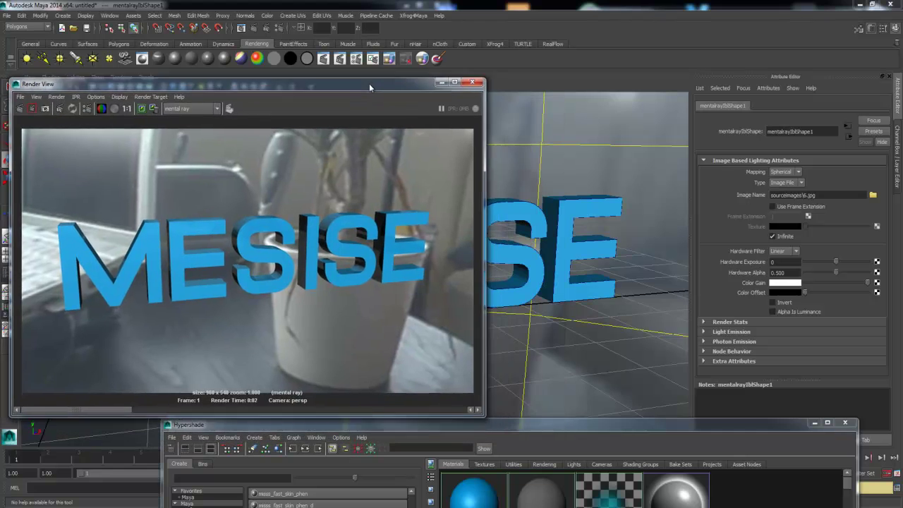
click(593, 426)
drag(592, 429, 469, 279)
Step: Set blinn4's Color to white, make it semi-transparent, and re-render
click(349, 352)
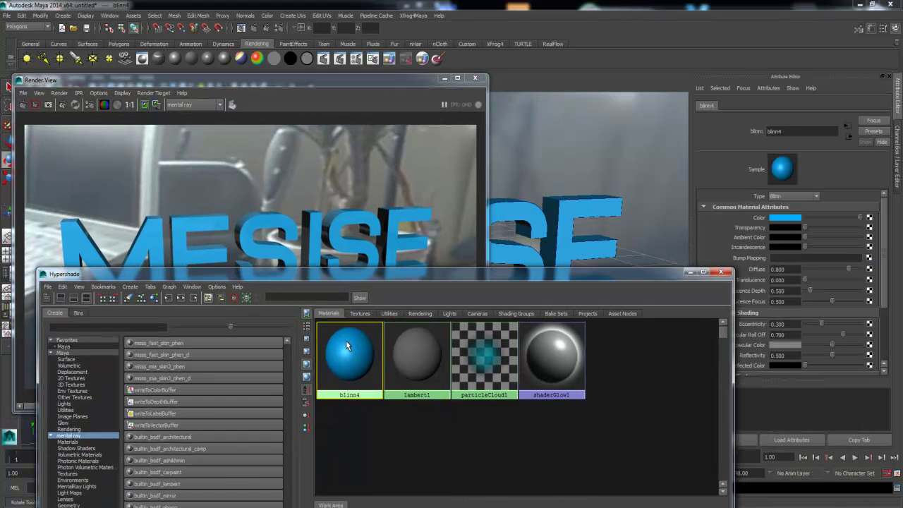
click(587, 227)
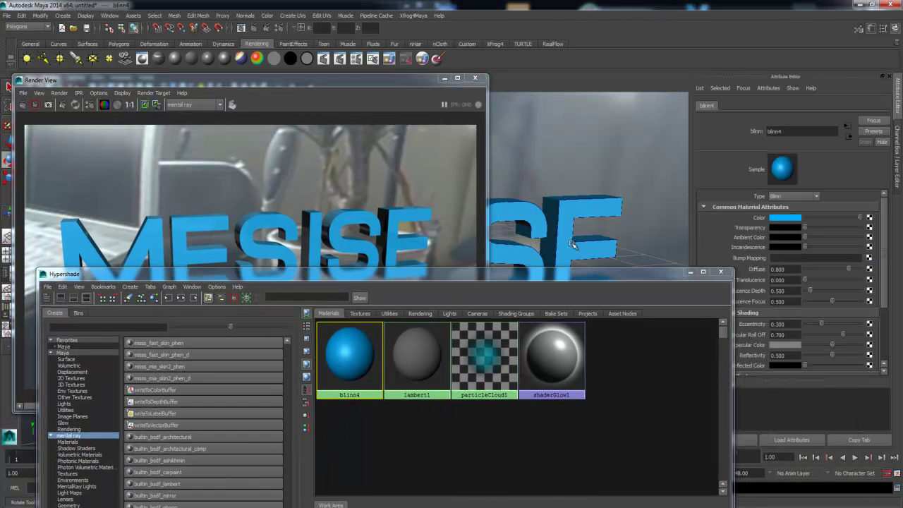
click(776, 220)
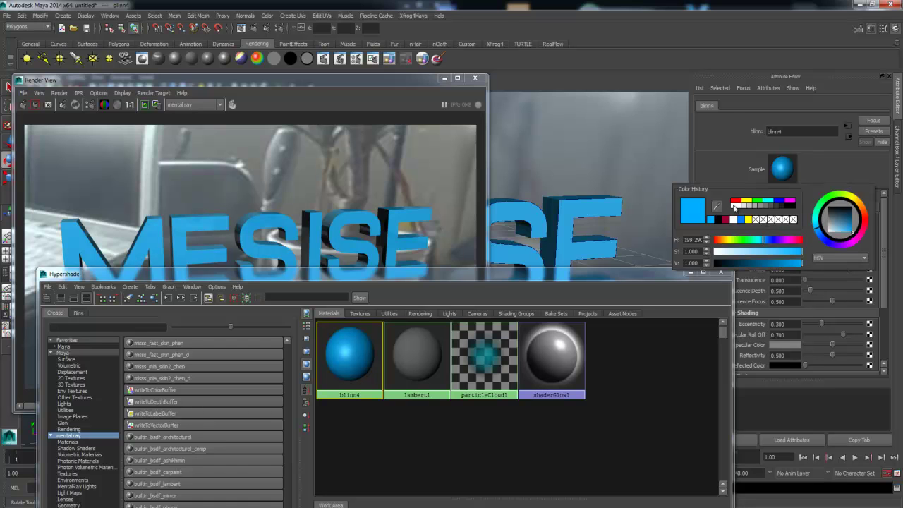
click(734, 206)
drag(806, 226, 830, 227)
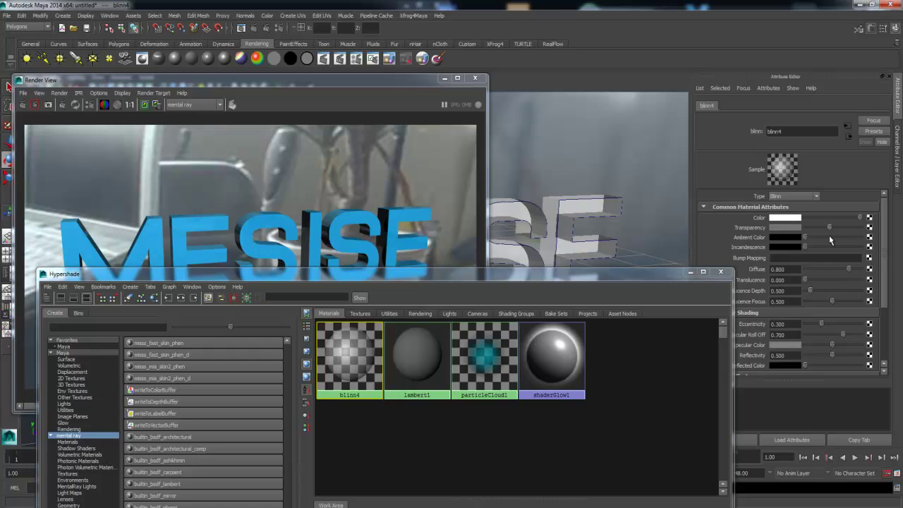
click(33, 106)
click(31, 107)
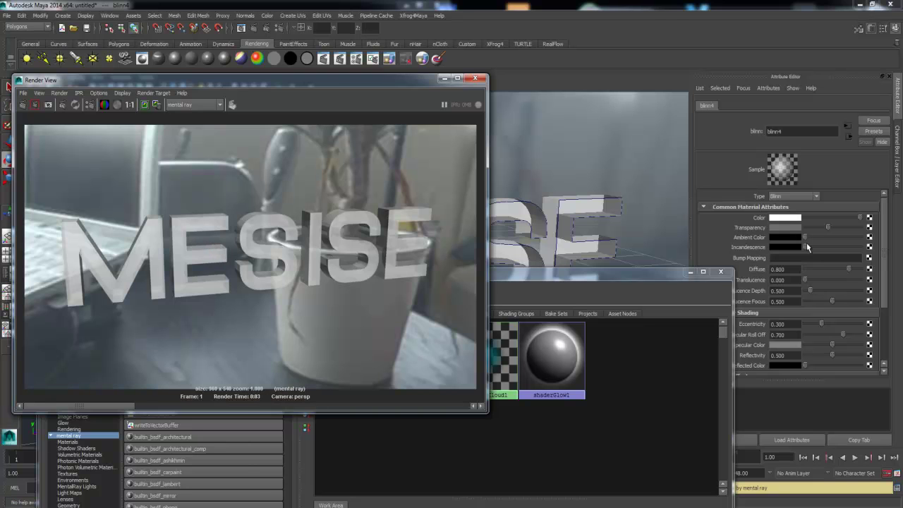
Step: Raise blinn4's transparency further, re-render, and check the render's alpha channel
drag(828, 228, 853, 227)
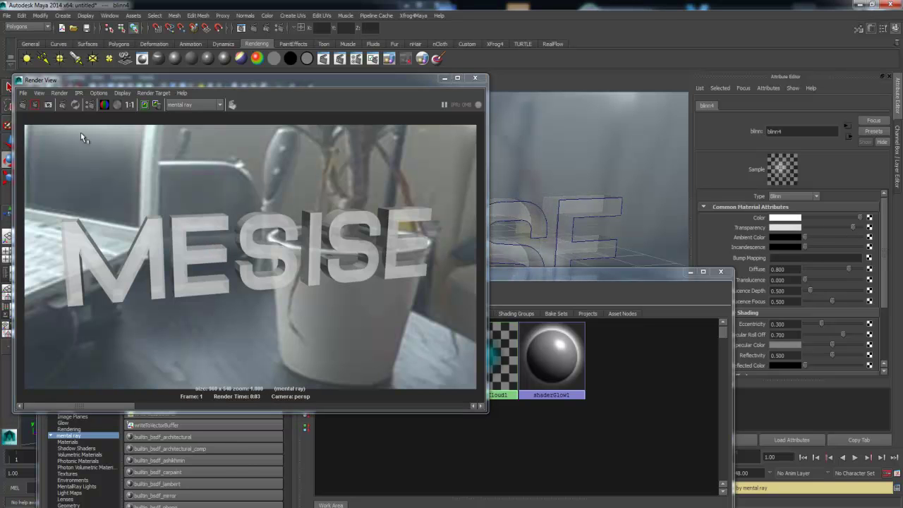
click(35, 105)
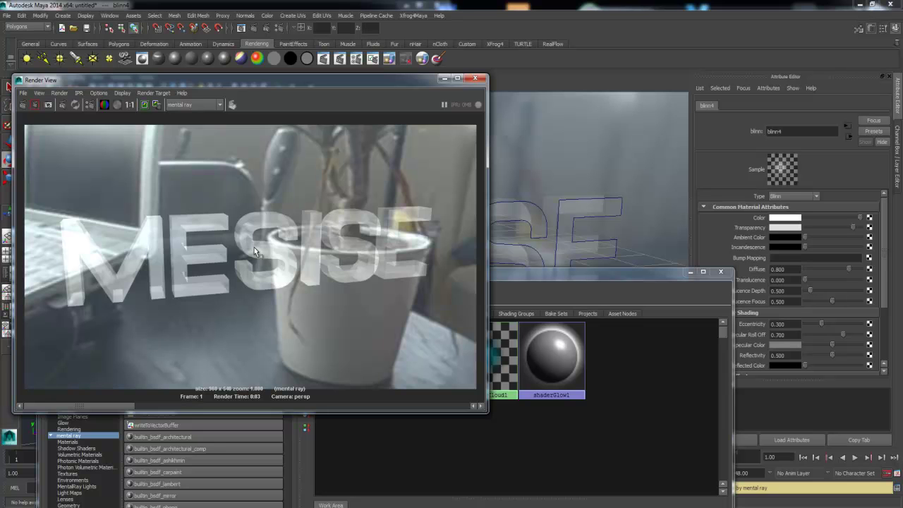
mouse_move(360, 81)
mouse_down()
mouse_move(149, 125)
mouse_move(467, 77)
mouse_up()
click(173, 105)
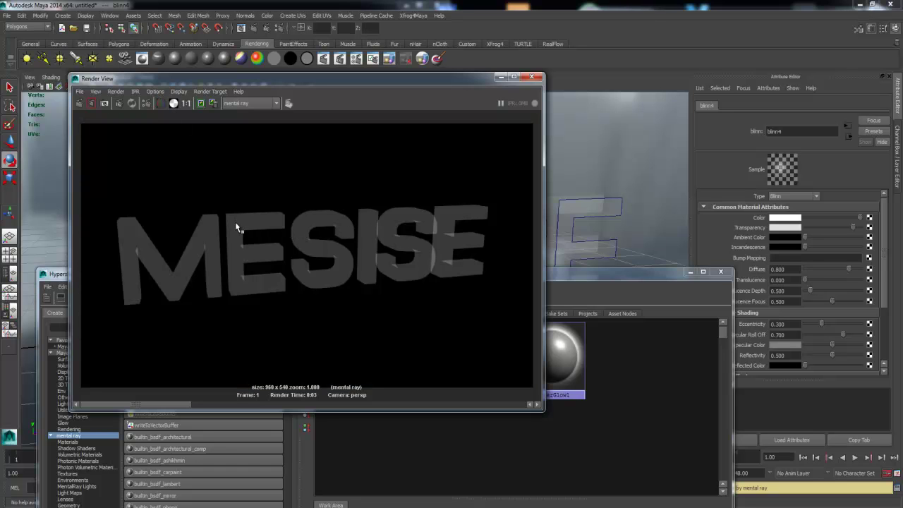
click(164, 103)
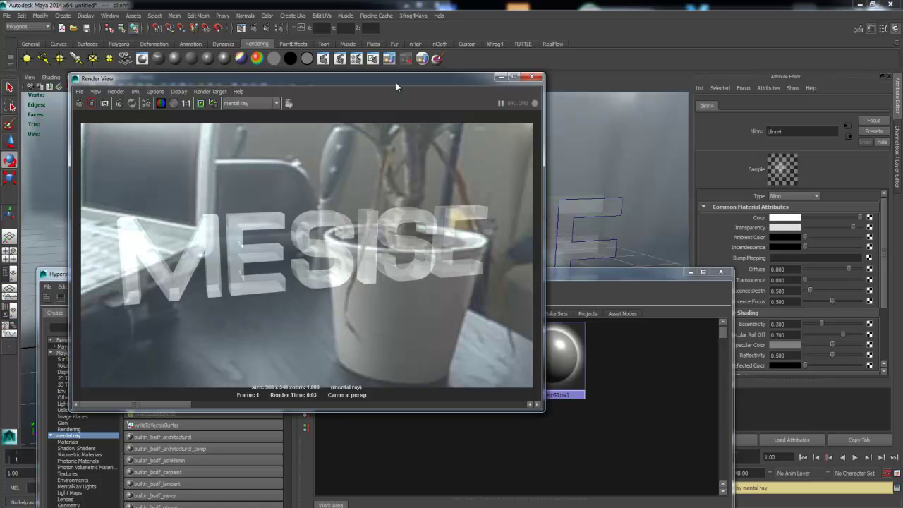
Step: Close Render View and the Hypershade material editor
click(538, 76)
drag(635, 211, 22, 163)
click(11, 106)
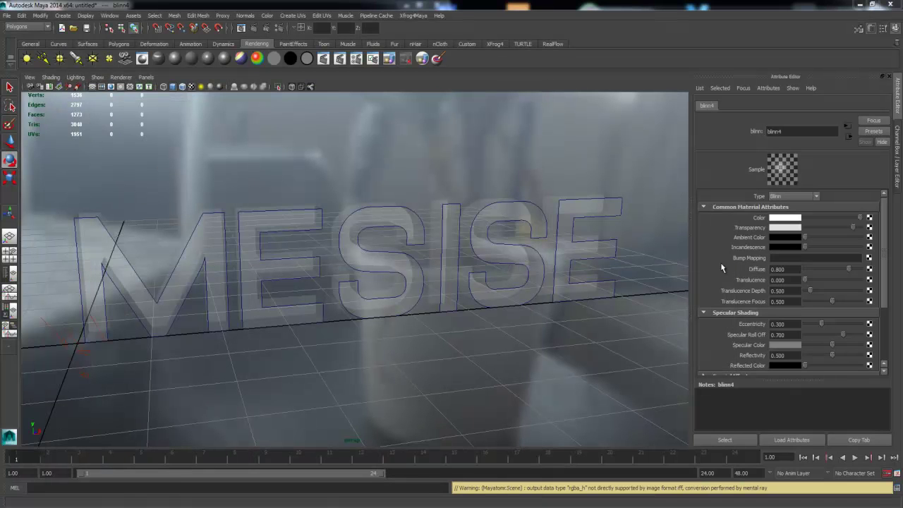
Step: Select the MESISE text and create a mental ray dielectric material in Hypershade
scroll(811, 278, down, 1)
scroll(814, 281, down, 2)
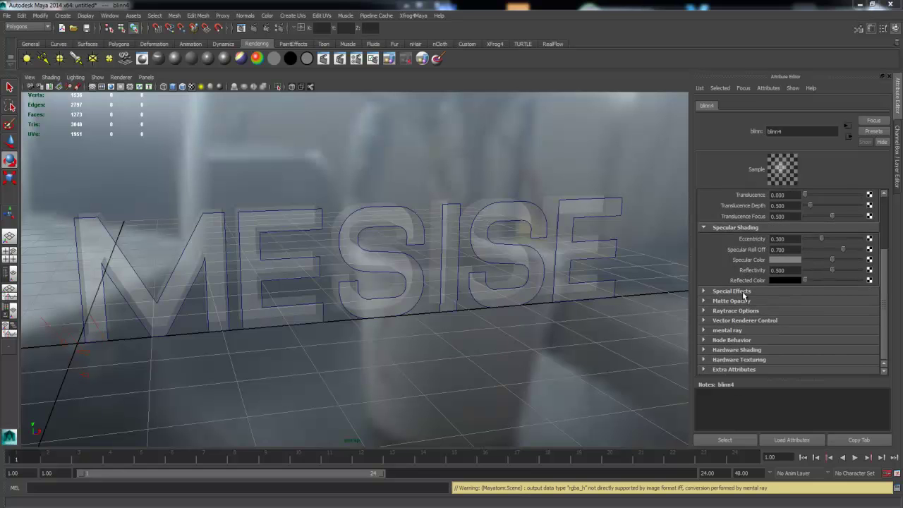
scroll(747, 298, up, 2)
scroll(748, 297, up, 1)
click(271, 228)
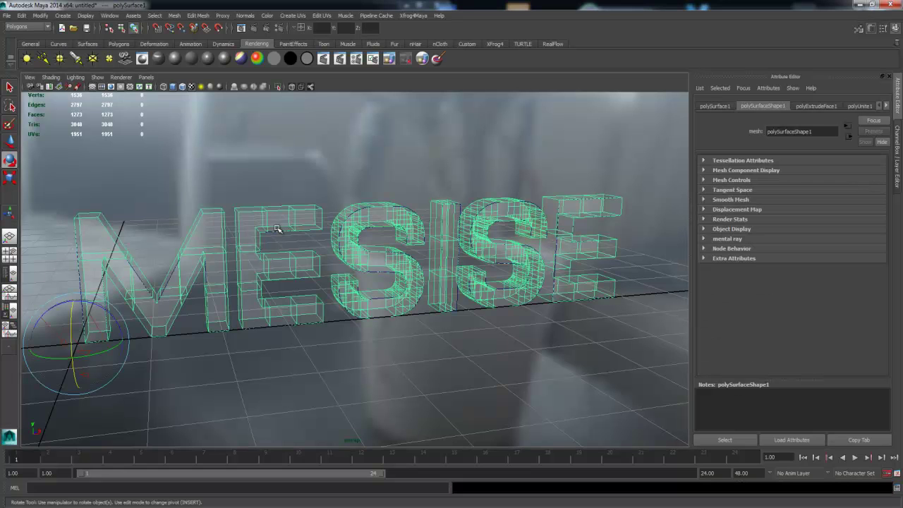
click(421, 59)
drag(428, 76, 467, 71)
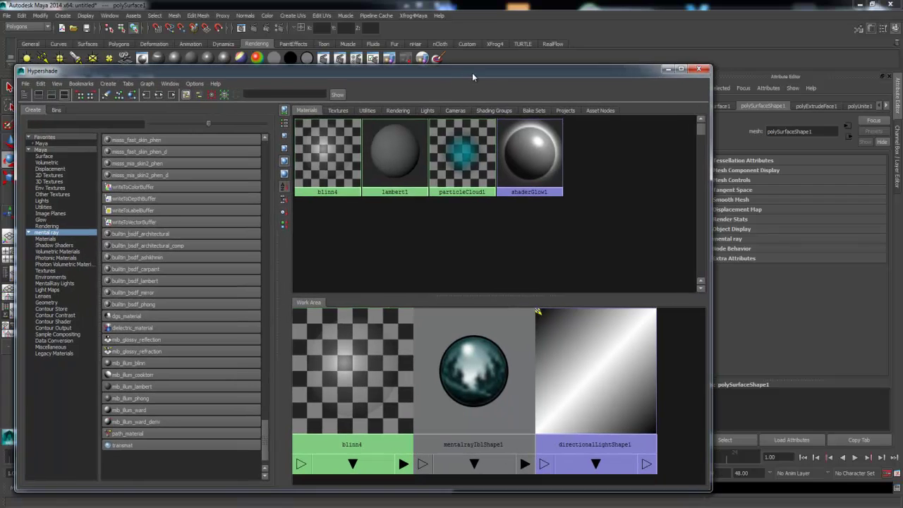
click(53, 232)
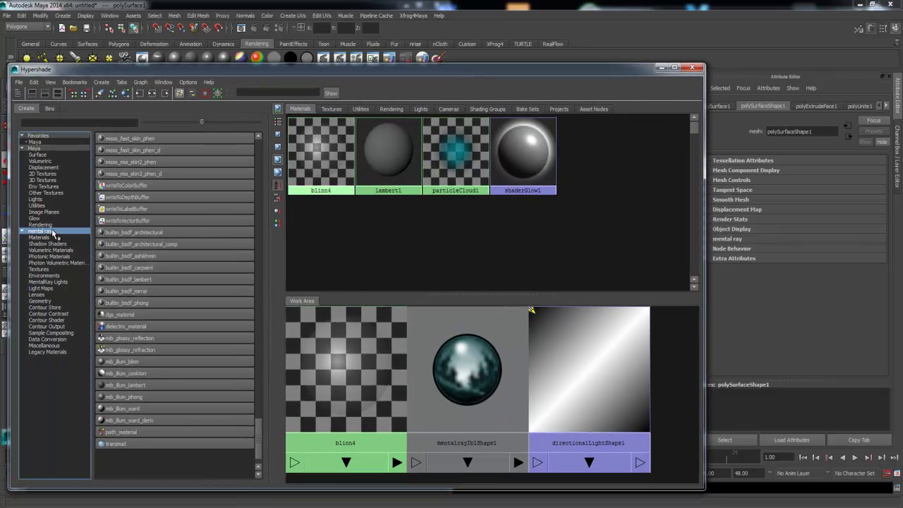
click(121, 326)
Step: Assign dielectric_material3 to the MESISE letters by dragging its swatch onto them
drag(483, 75, 81, 77)
drag(211, 78, 90, 79)
alt+middle_drag(96, 358, 129, 359)
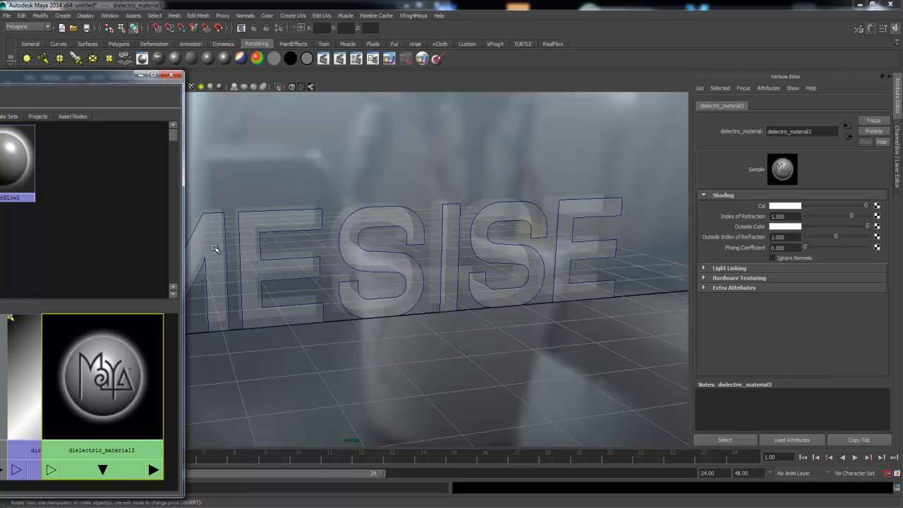
middle_drag(252, 250, 252, 247)
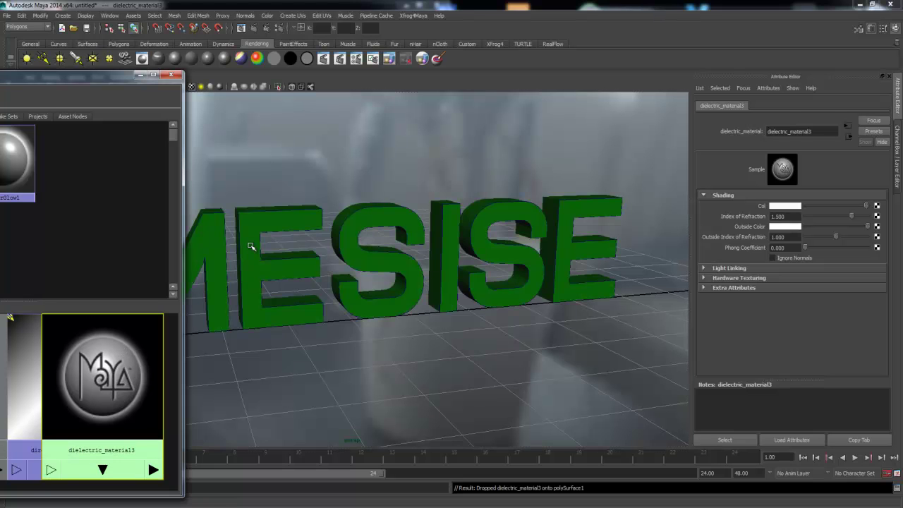
click(254, 248)
scroll(282, 258, up, 2)
scroll(297, 261, up, 2)
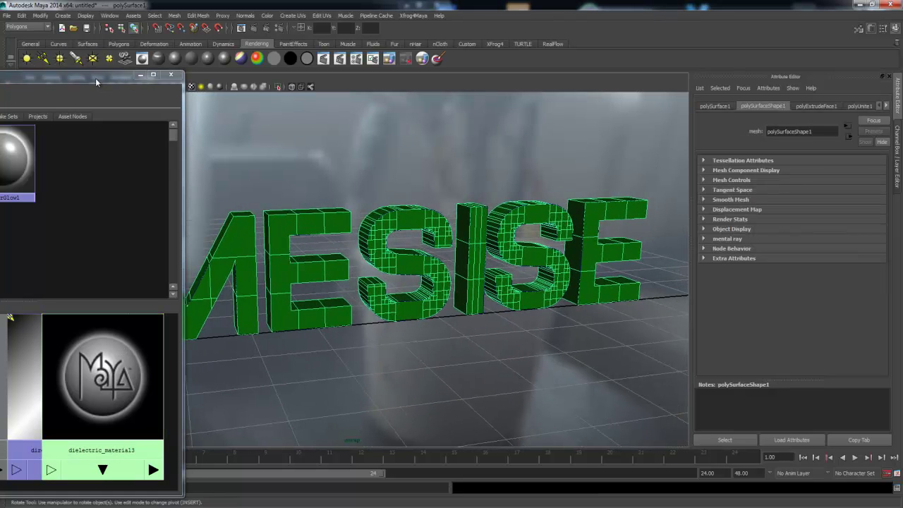
Step: Render the view in mental ray, check the alpha channel, and close Render View
drag(95, 78, 59, 208)
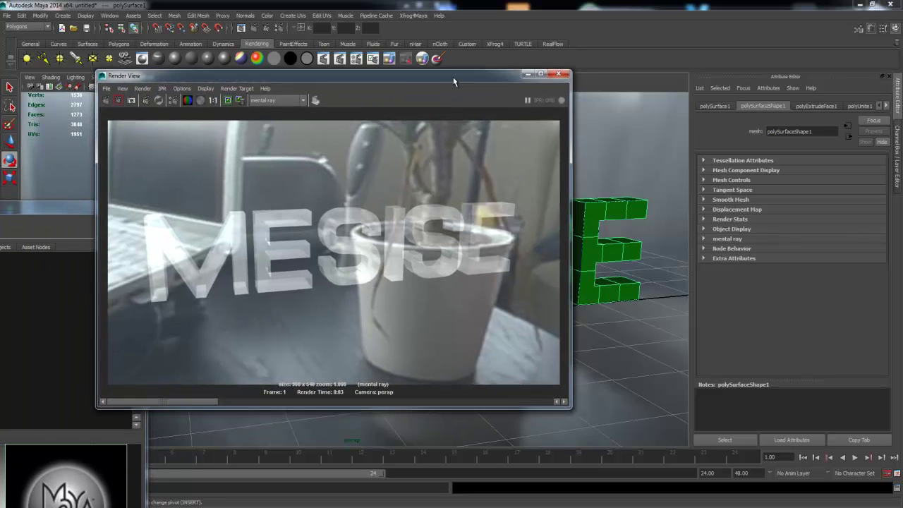
click(105, 100)
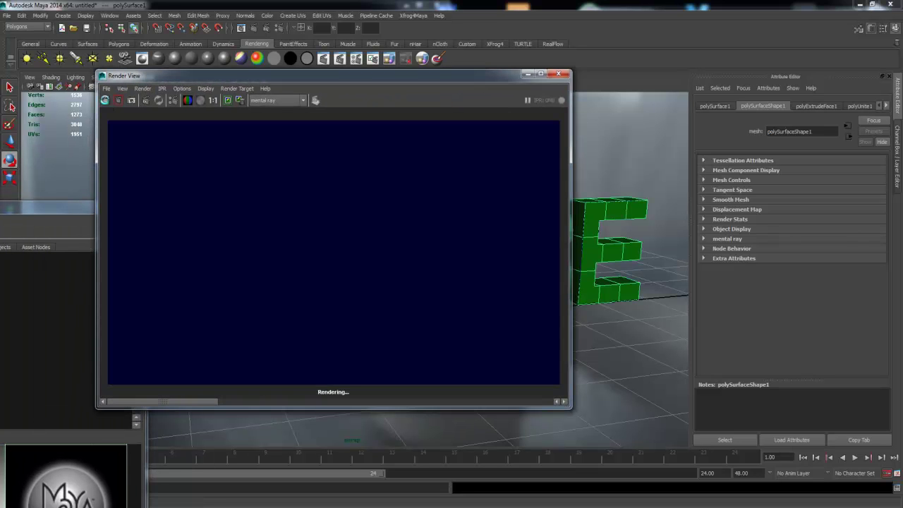
click(202, 104)
click(203, 104)
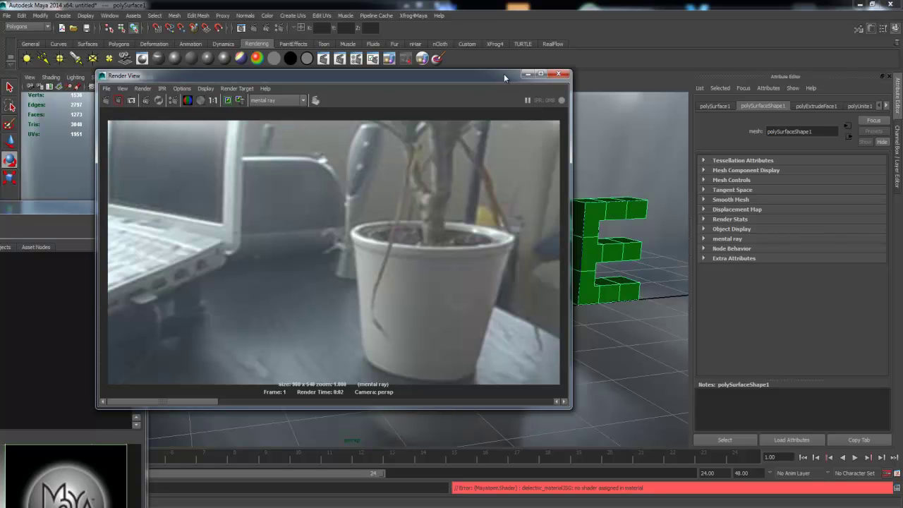
drag(507, 75, 5, 114)
click(56, 116)
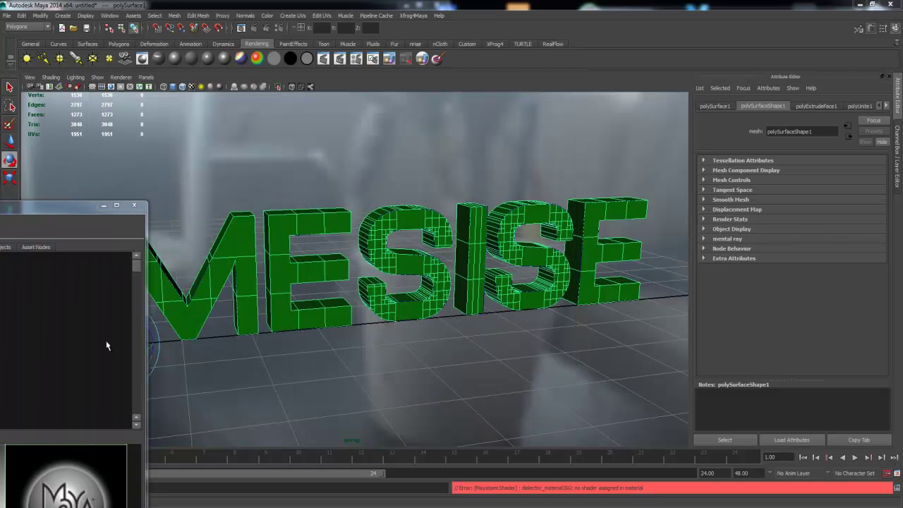
drag(61, 220, 53, 162)
Step: Select the MESISE text and open its dielectric_material3SG shading group tab
click(482, 196)
click(478, 232)
click(886, 105)
click(886, 105)
click(886, 106)
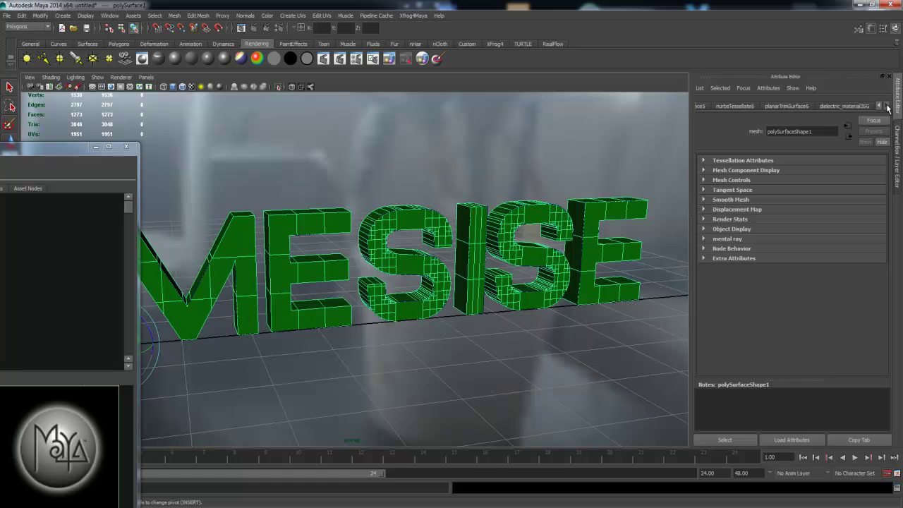
click(830, 106)
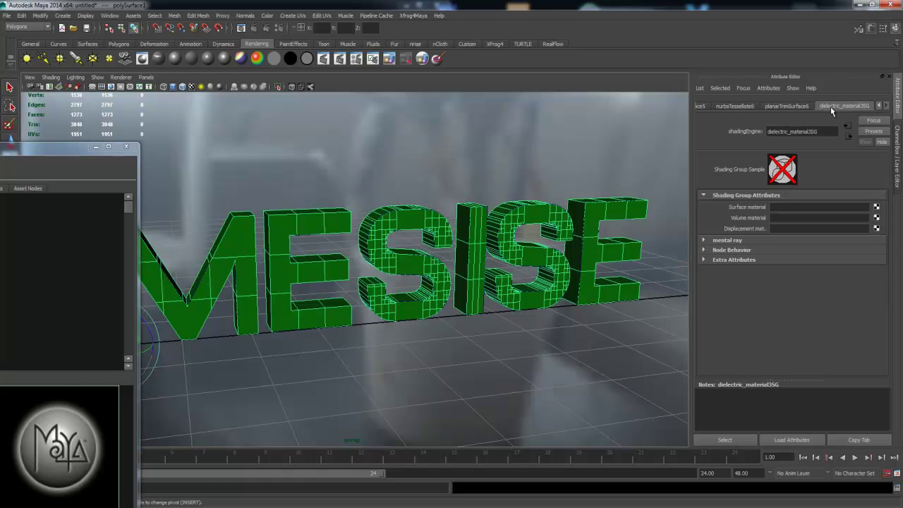
Step: Delete the text mesh's construction history via Edit > Delete by Type > History
click(635, 169)
click(520, 212)
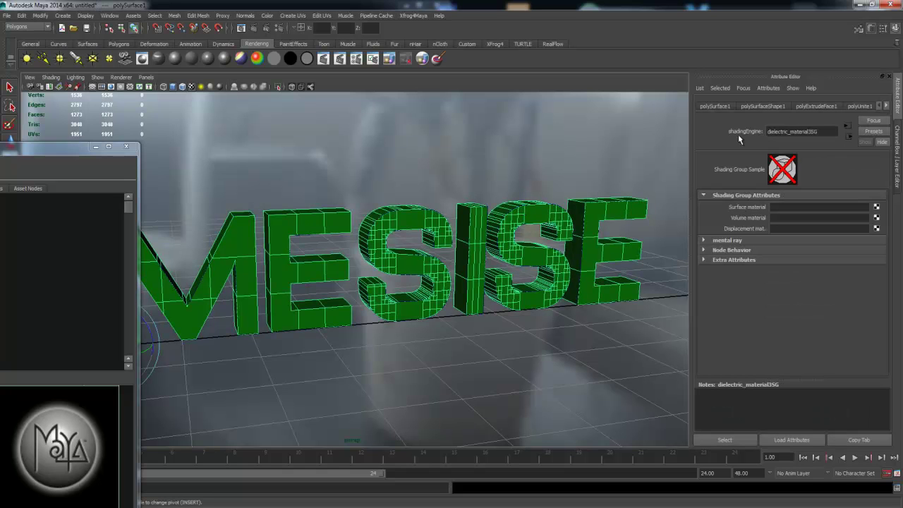
click(22, 14)
mouse_move(43, 116)
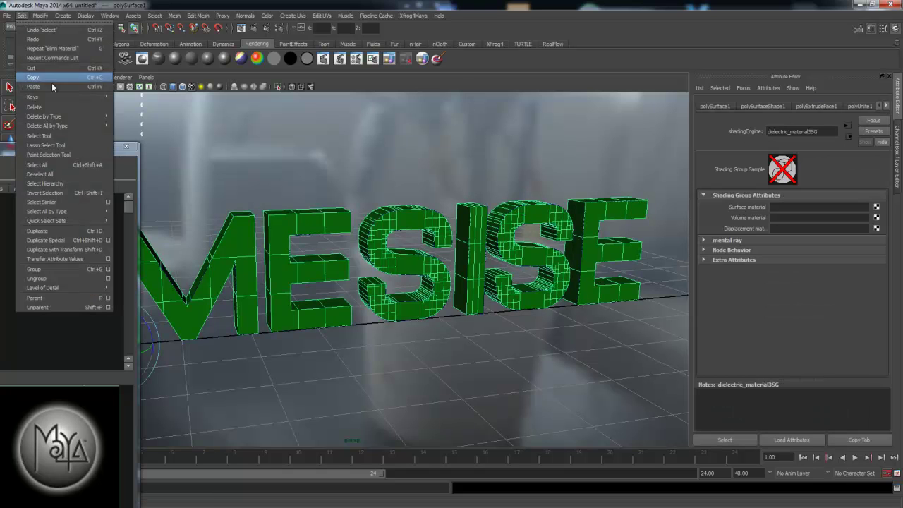
click(132, 121)
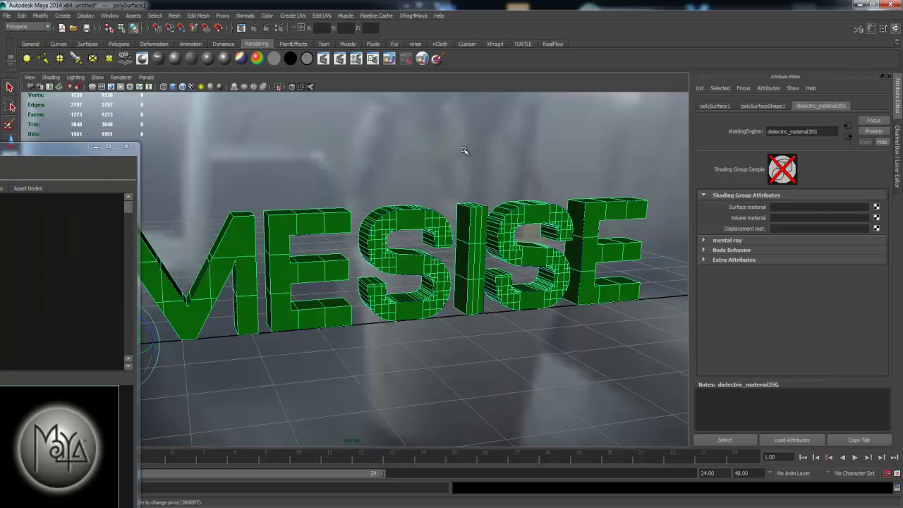
click(716, 106)
click(762, 105)
click(810, 106)
Step: Fill the shading group's surface material slot with a new mental ray dielectric_material4
click(876, 207)
drag(416, 174, 423, 104)
drag(477, 375, 475, 421)
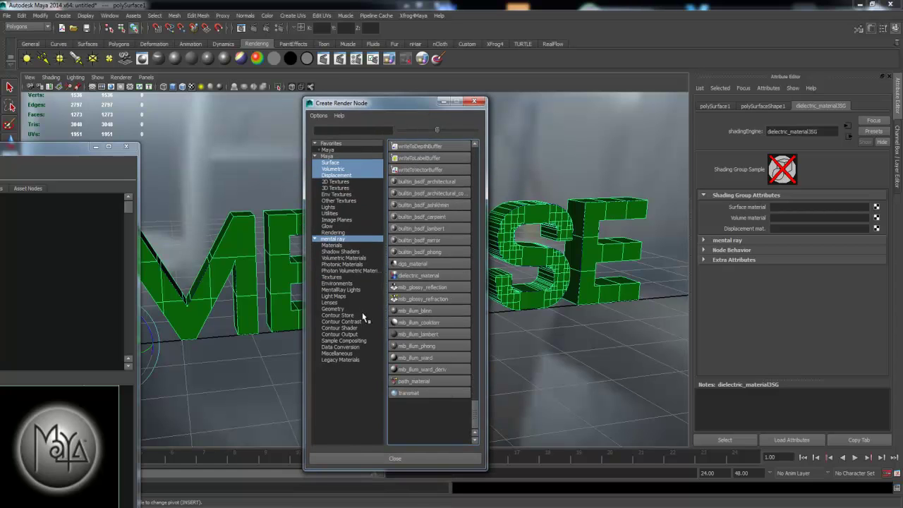
click(416, 278)
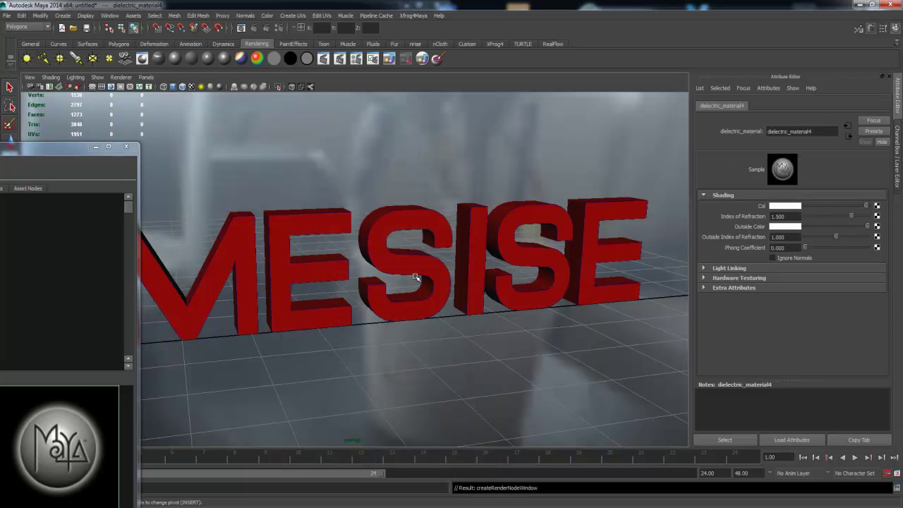
drag(44, 150, 145, 237)
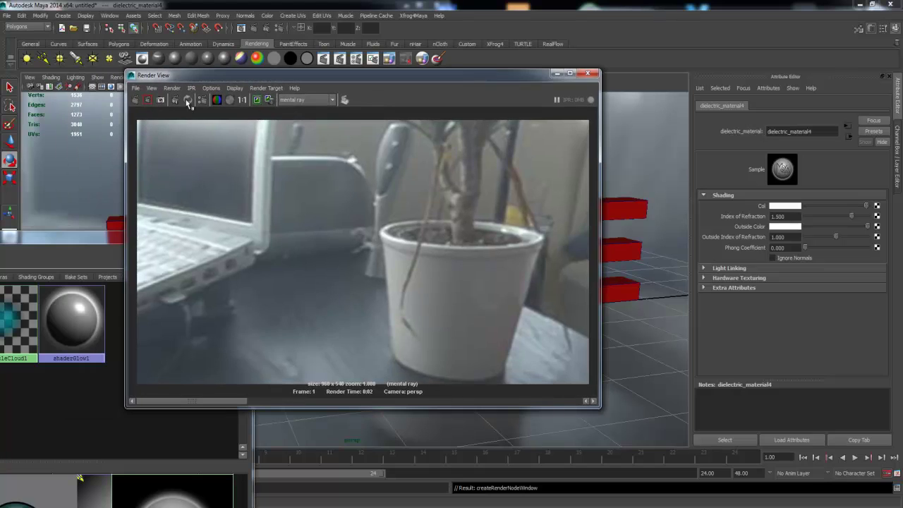
Step: Render the glass MESISE letters over the room photo and check the alpha channel
click(134, 100)
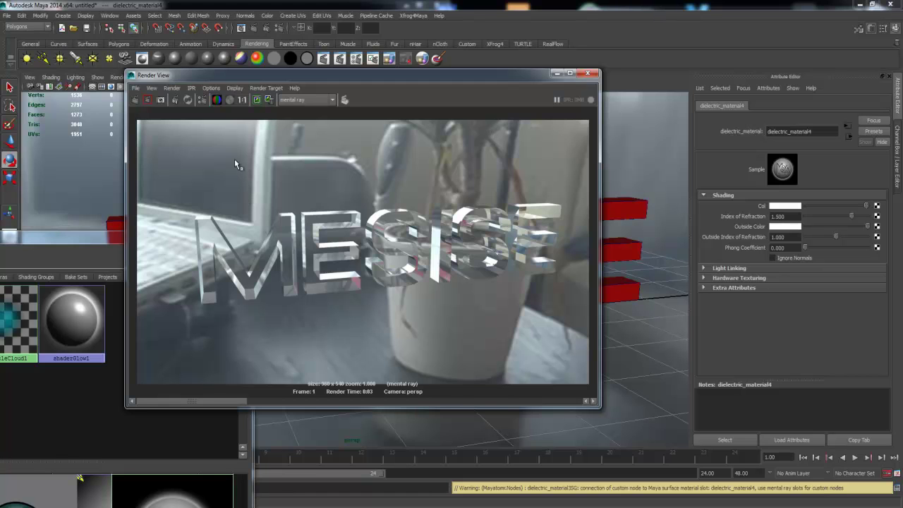
click(227, 100)
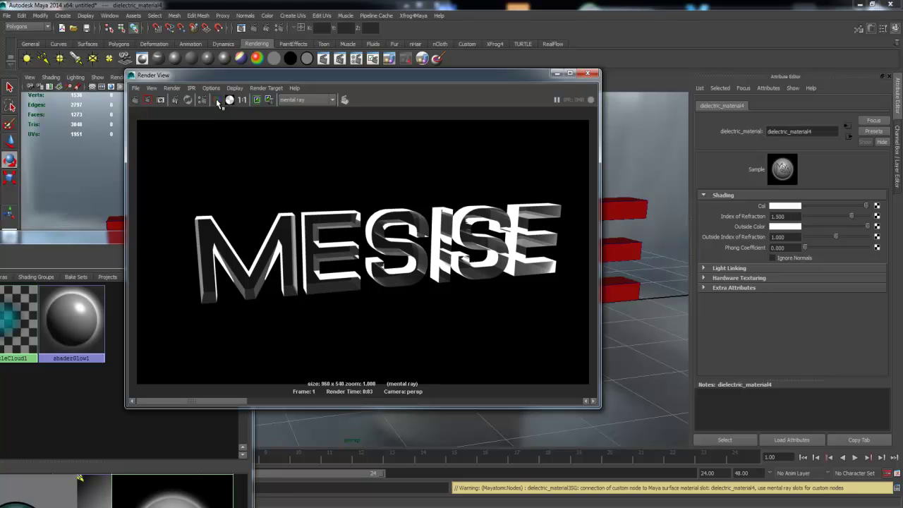
click(217, 100)
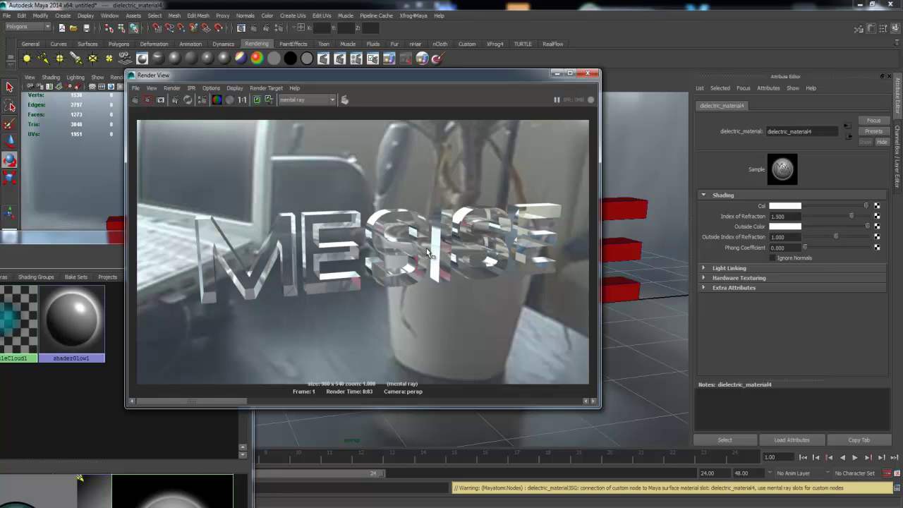
drag(444, 75, 99, 235)
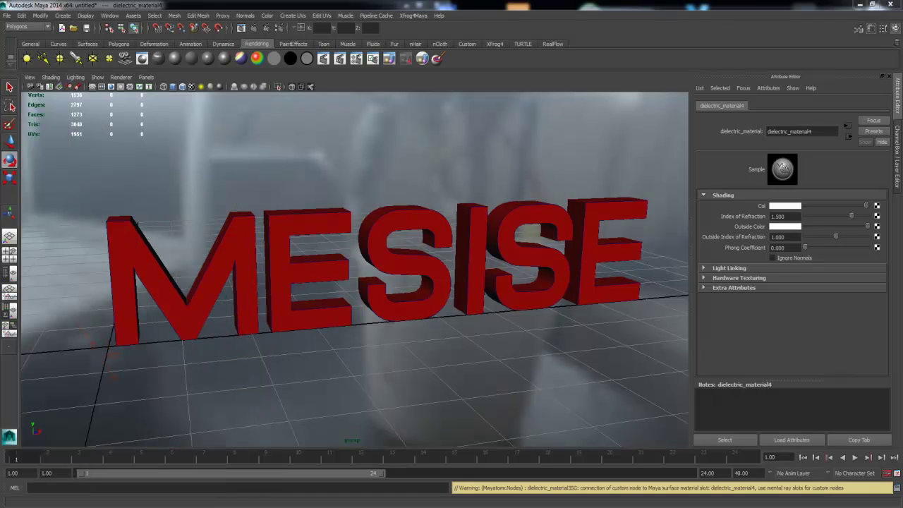
Step: Smooth the MESISE letters with the Polygons shelf Smooth tool
click(131, 250)
alt+drag(149, 251, 171, 232)
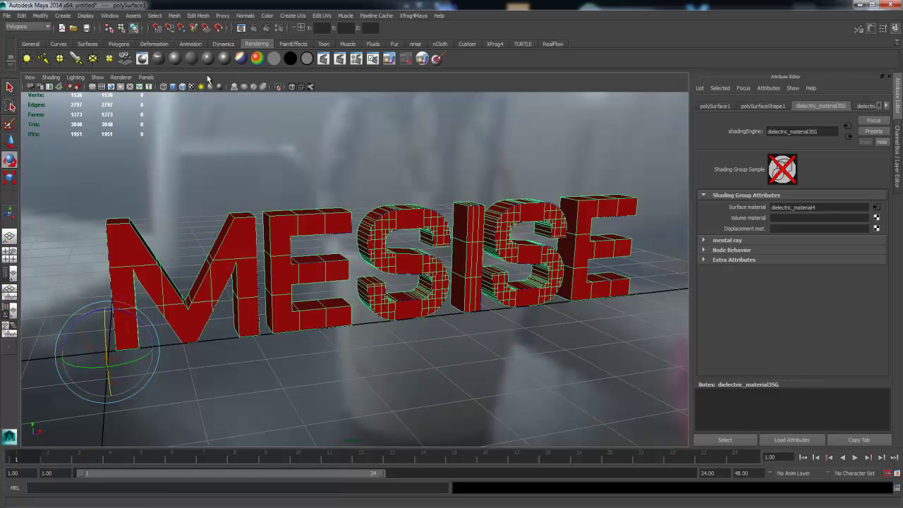
click(124, 43)
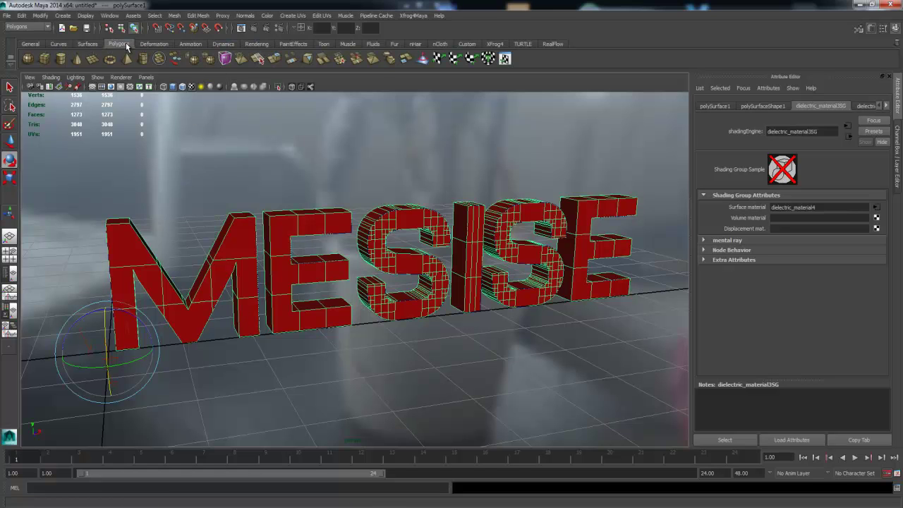
click(210, 60)
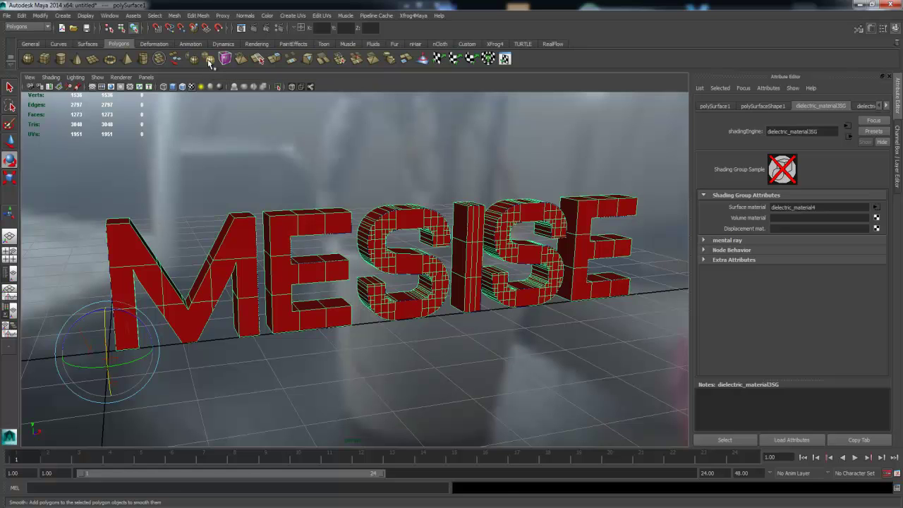
Step: Deselect and orbit around the smoothed letters, then reopen Render View
click(289, 119)
mouse_move(299, 145)
alt+mouse_down()
mouse_move(317, 157)
mouse_move(310, 148)
alt+mouse_up()
mouse_move(195, 151)
alt+mouse_down()
mouse_move(354, 157)
mouse_move(299, 144)
alt+mouse_up()
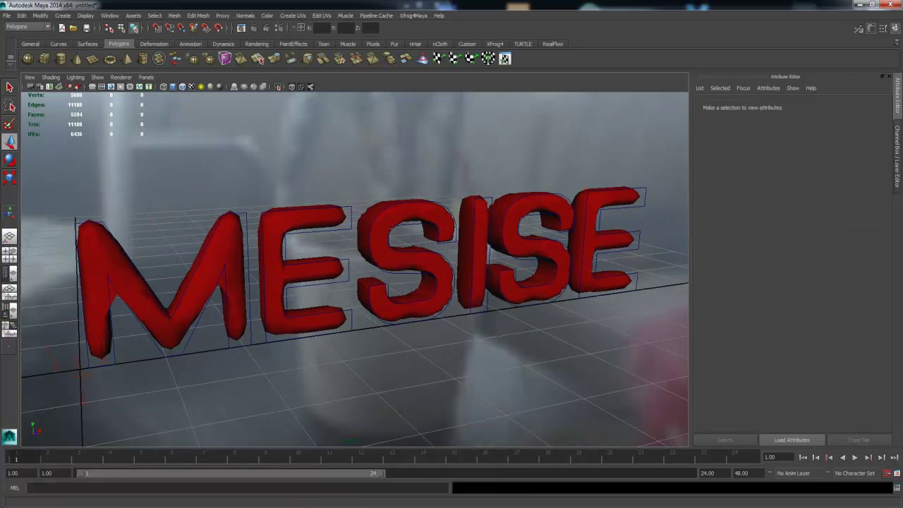
click(254, 27)
drag(421, 92, 506, 88)
Step: Keep the previous render and re-render the smoothed letters, checking the alpha channel
click(285, 115)
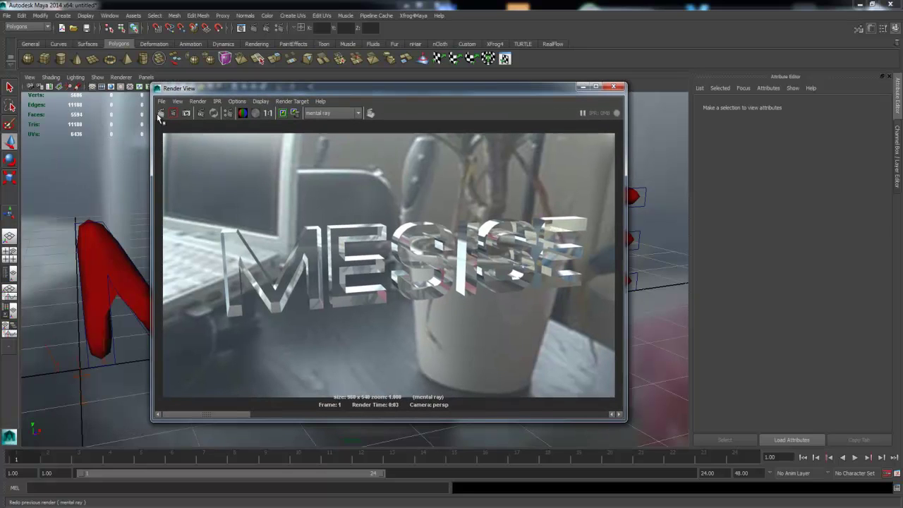
click(161, 114)
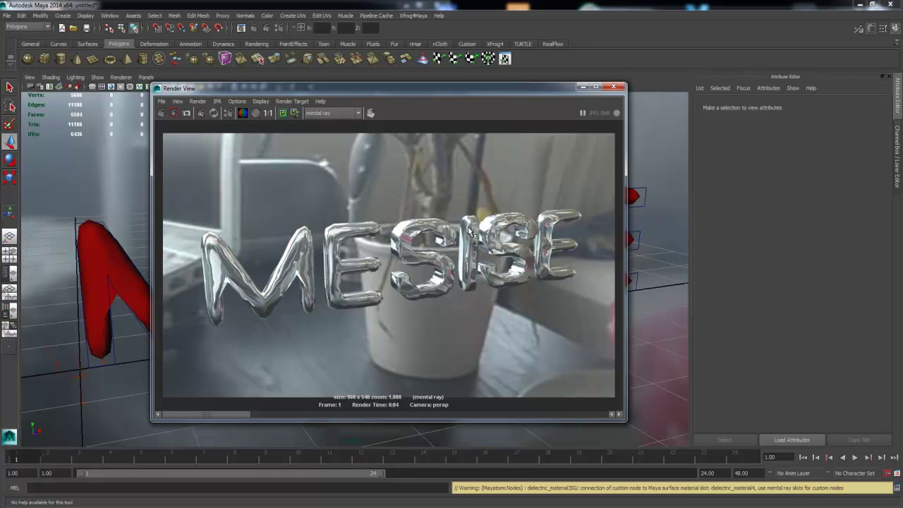
click(255, 113)
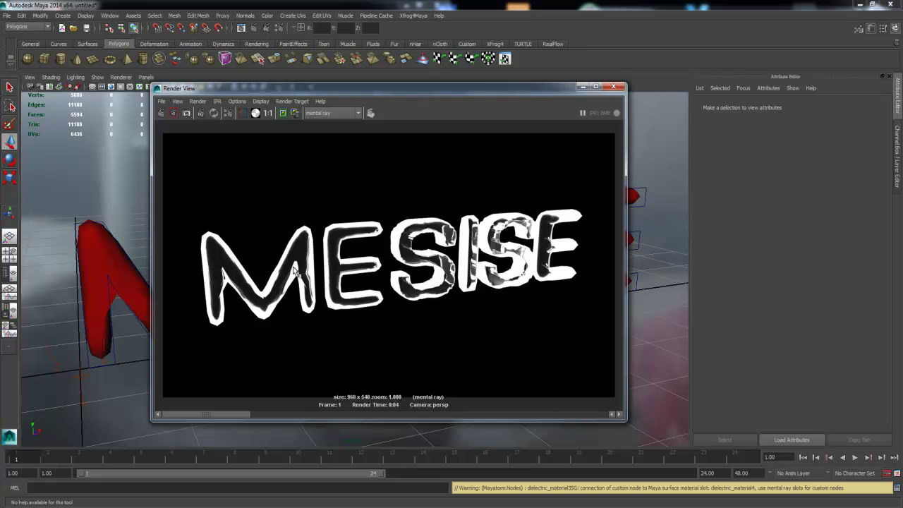
click(242, 113)
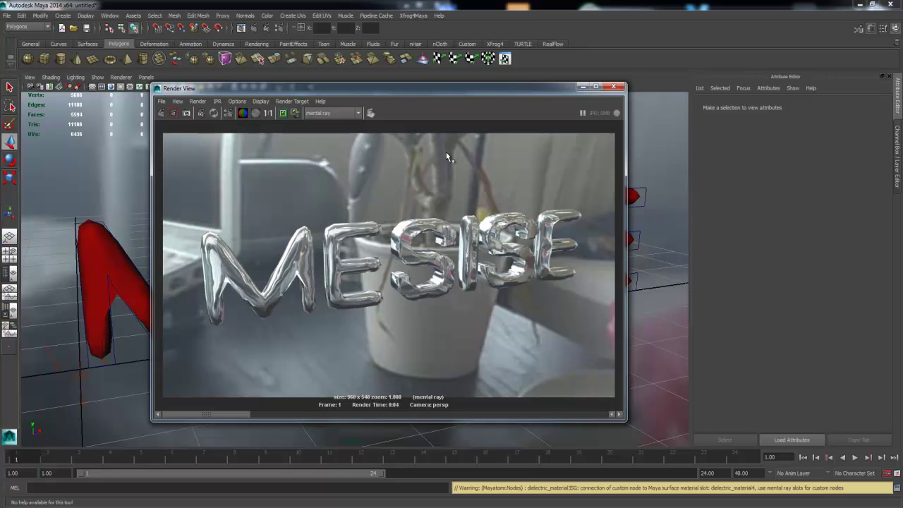
drag(487, 90, 14, 112)
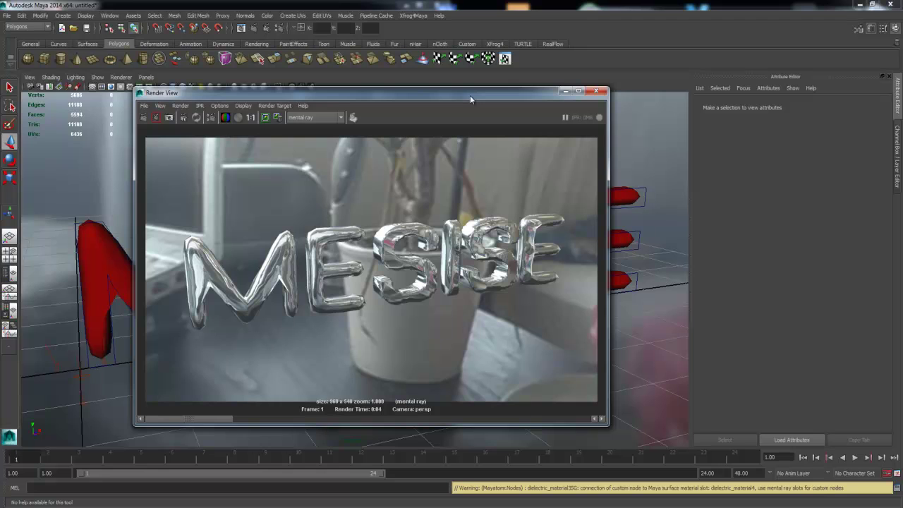
Step: Select the MESISE text and toggle its smooth preview off and on, leaving it on
click(380, 230)
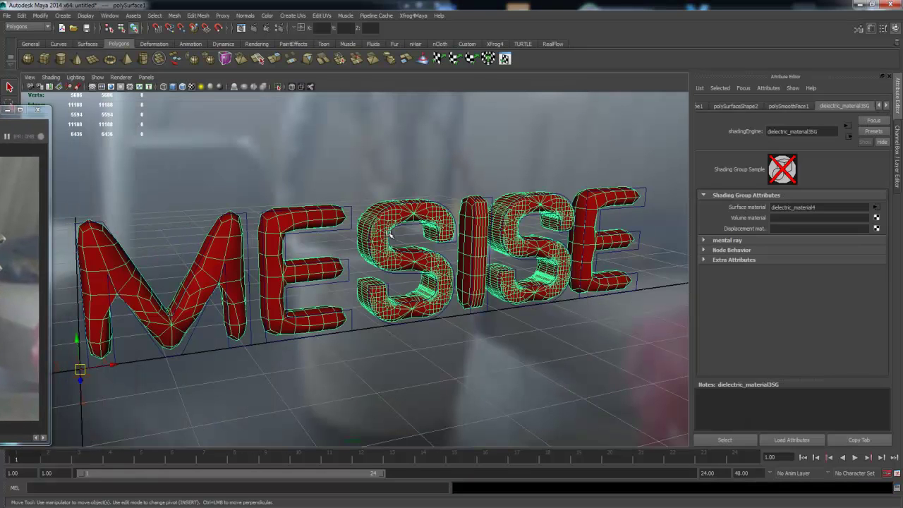
key(3)
key(1)
key(3)
key(1)
key(3)
key(1)
key(3)
key(1)
key(3)
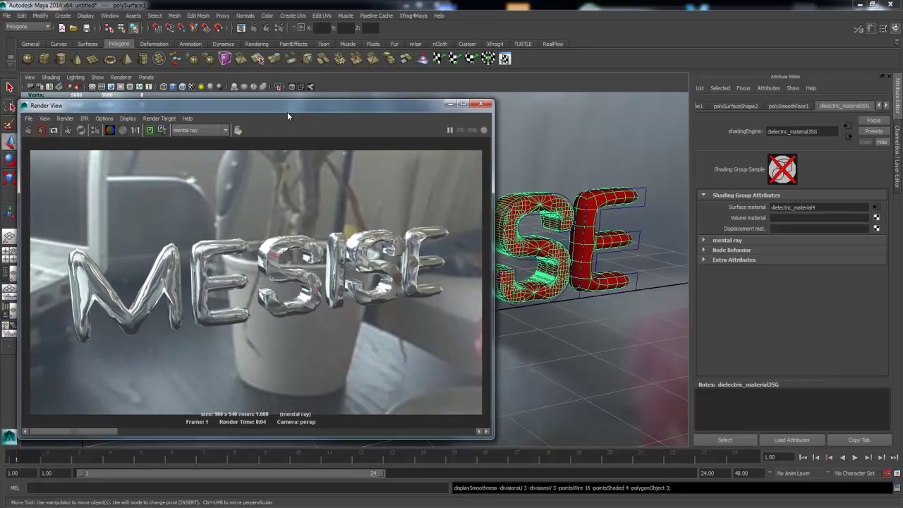
Step: Render with Maya Software, then switch to mental ray and render the unsmoothed letters
click(211, 130)
click(215, 144)
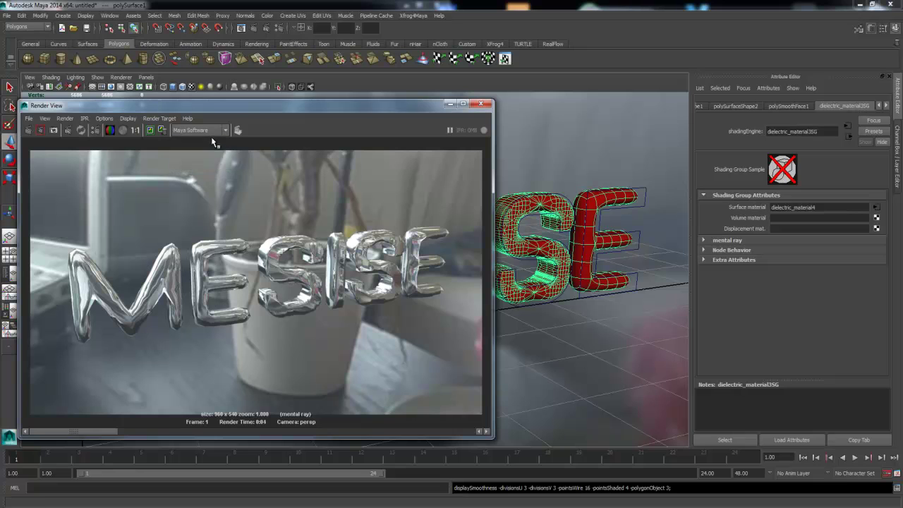
click(28, 130)
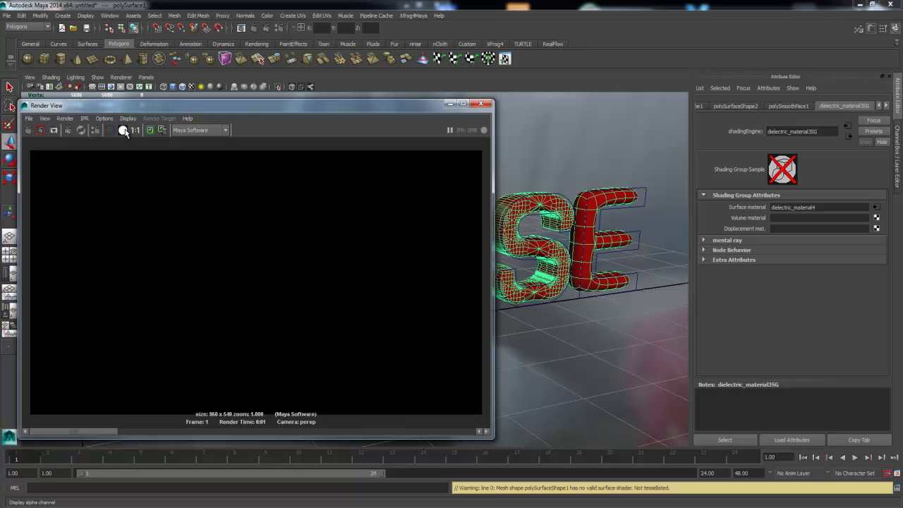
drag(243, 113, 181, 136)
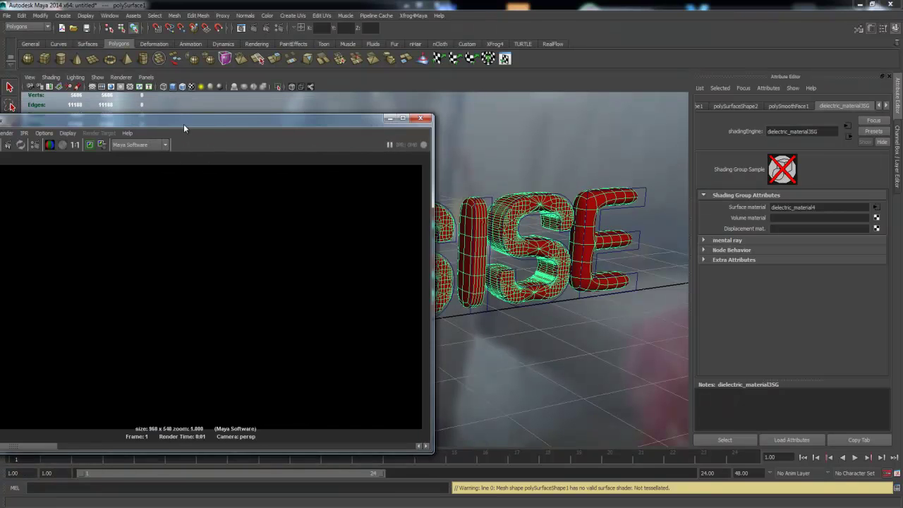
click(164, 155)
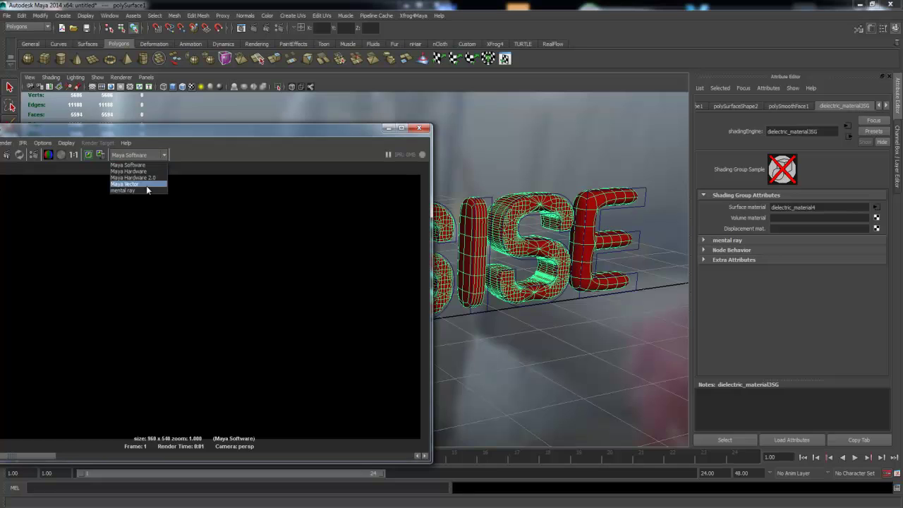
click(137, 196)
drag(217, 137, 279, 135)
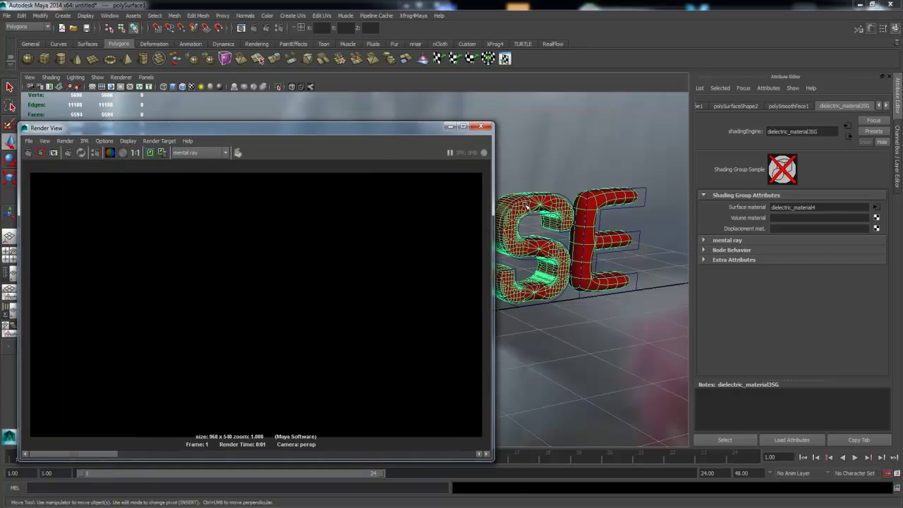
key(1)
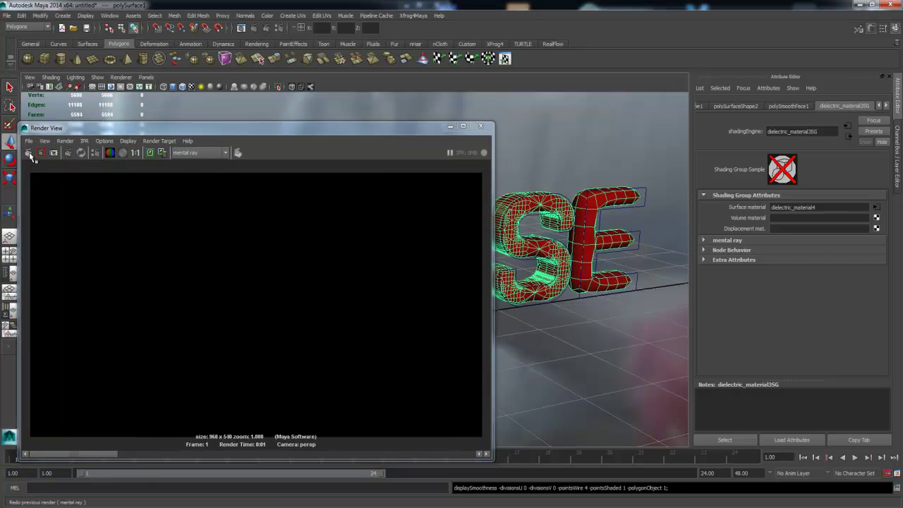
click(28, 152)
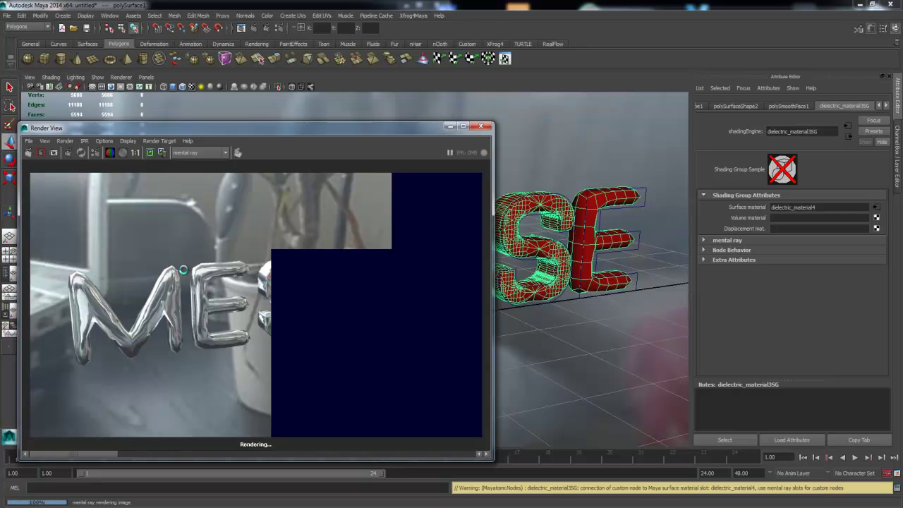
Step: Keep that image, re-render with smooth preview on, and close Render View
click(149, 155)
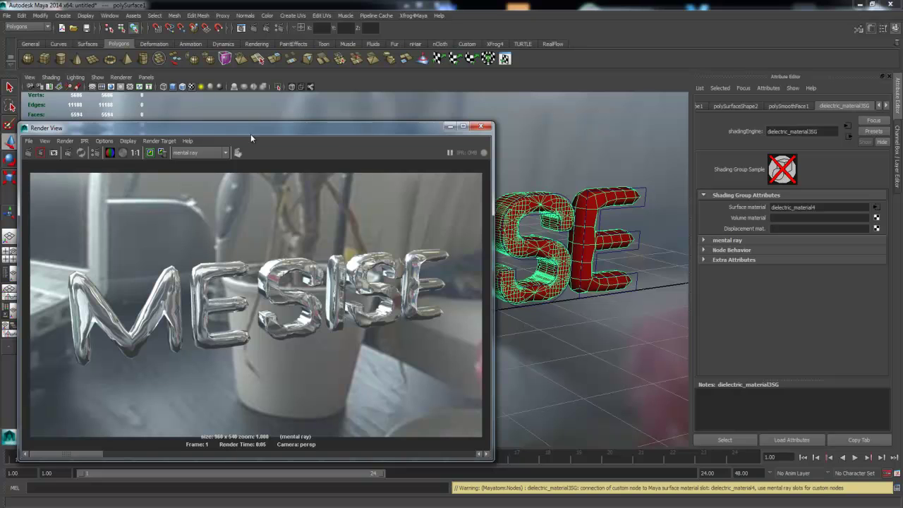
click(567, 208)
key(3)
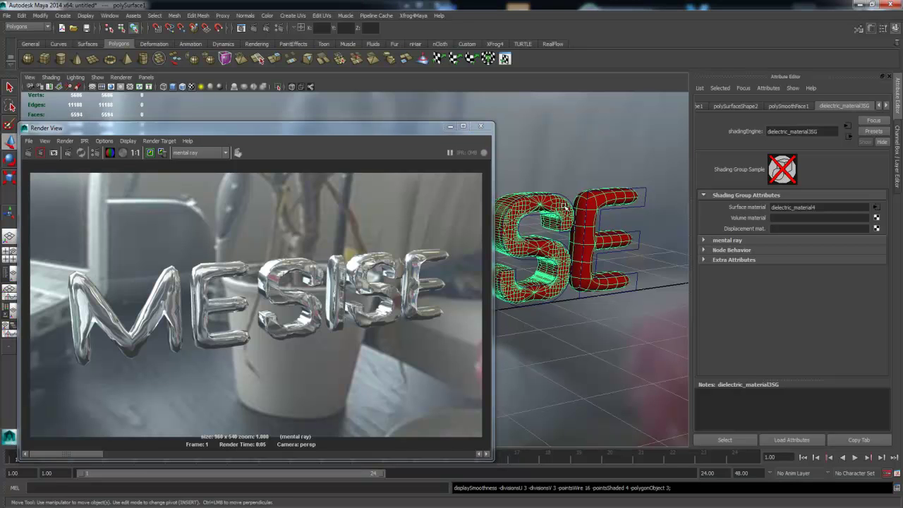
click(28, 153)
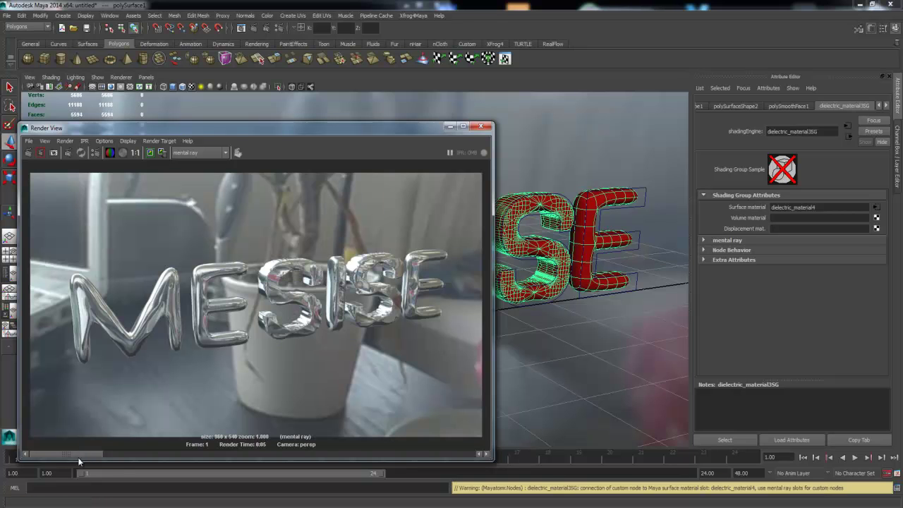
drag(127, 460, 50, 458)
drag(387, 130, 364, 128)
click(457, 123)
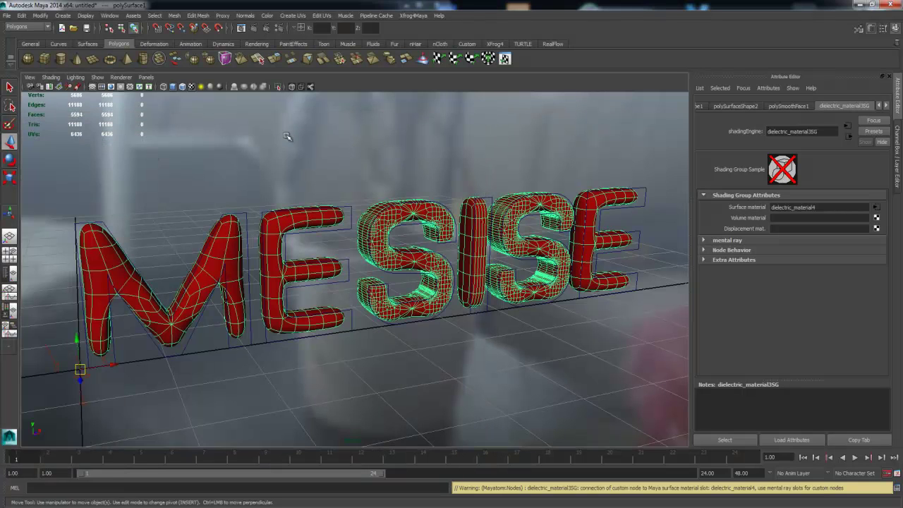
Step: Apply a second Smooth level to the MESISE letters mesh
alt+drag(275, 136, 304, 135)
click(304, 135)
key(ctrl+z)
alt+drag(310, 227, 242, 150)
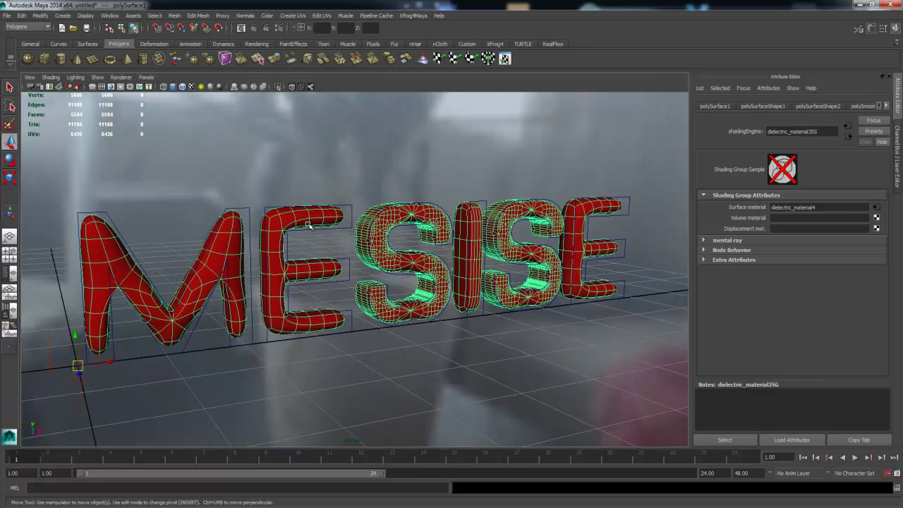
click(210, 59)
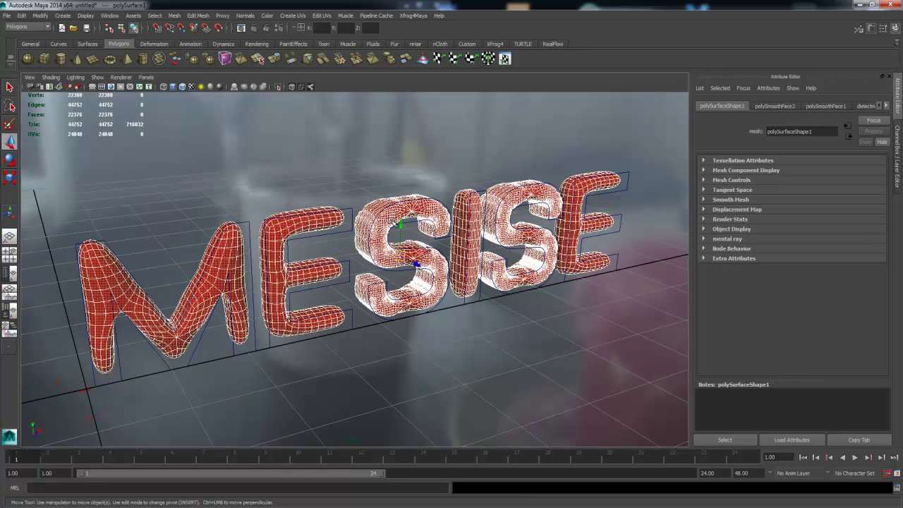
key(g)
Step: Deselect the letters and redo the mental ray render of the smoother chrome text
alt+drag(342, 200, 323, 183)
click(323, 184)
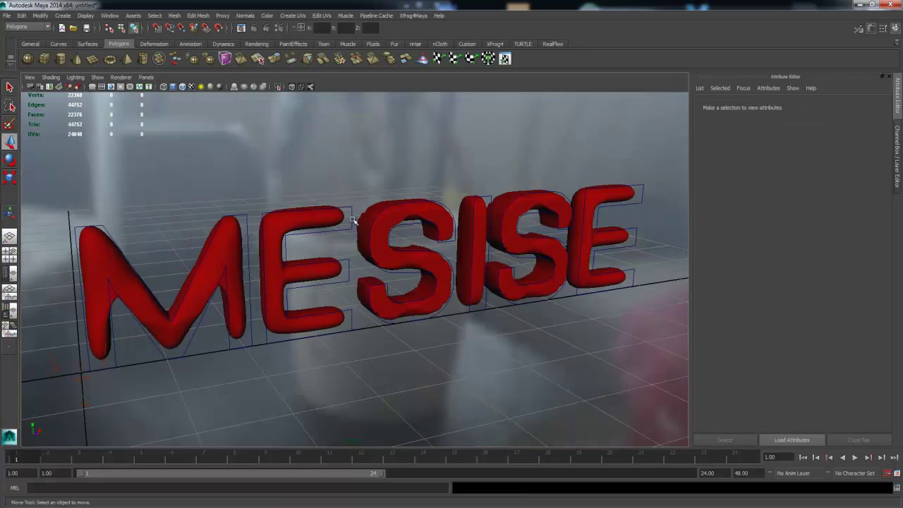
alt+drag(321, 220, 346, 225)
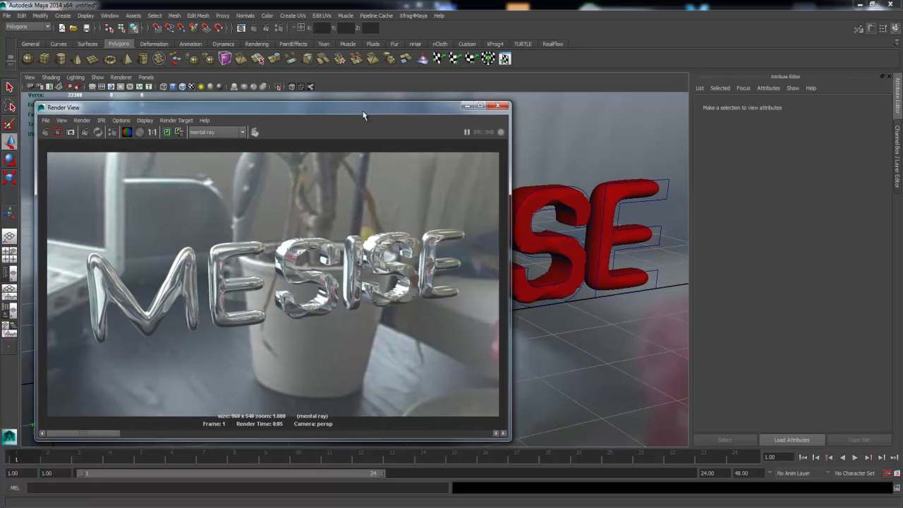
click(44, 134)
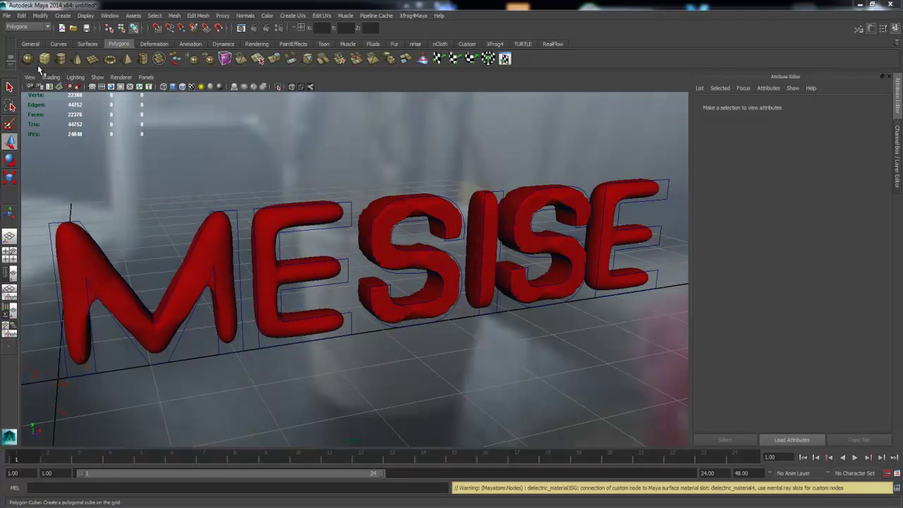
Step: Create a polygon cube, move it among the letters, and preview it smoothed into a sphere
click(43, 59)
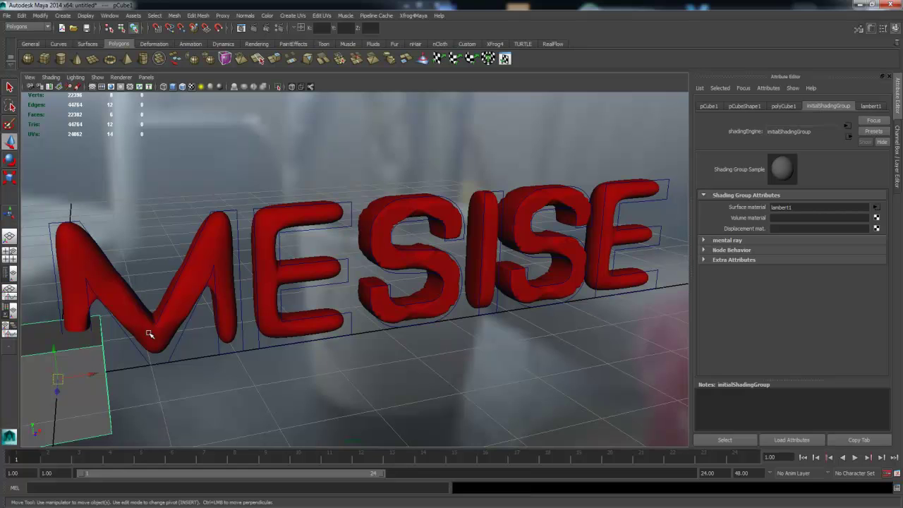
drag(91, 374, 367, 337)
drag(365, 304, 368, 168)
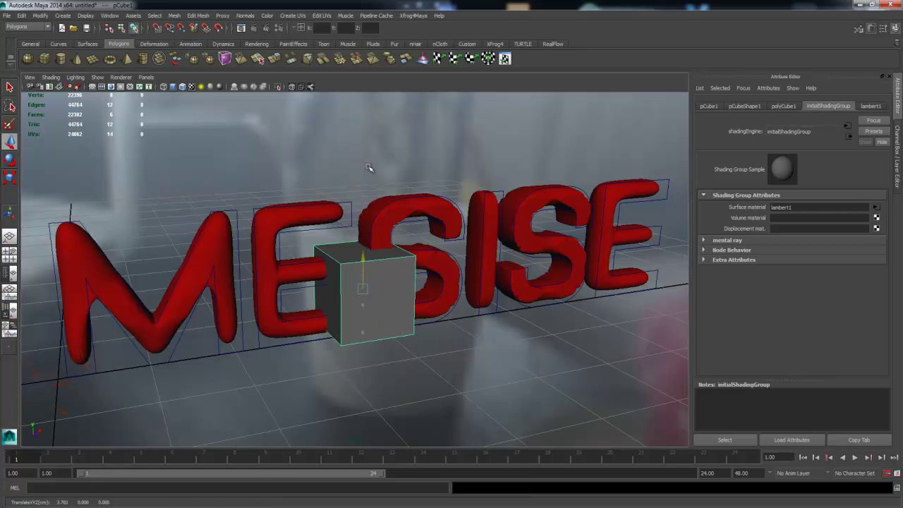
alt+middle_drag(369, 168, 369, 206)
key(3)
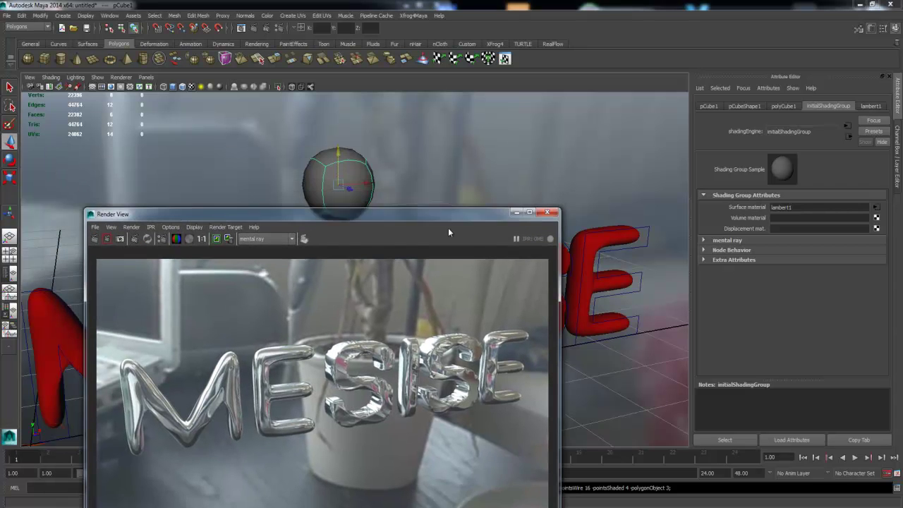
Step: Hide the red letters and render the sphere alone in mental ray
mouse_move(448, 232)
mouse_down()
mouse_move(450, 255)
mouse_move(615, 187)
mouse_up()
click(601, 241)
click(663, 212)
click(276, 211)
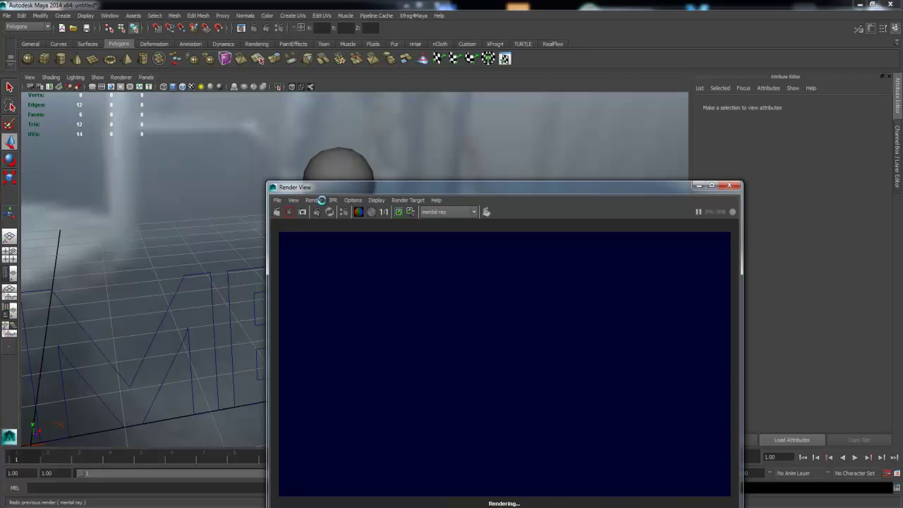
drag(446, 187, 573, 130)
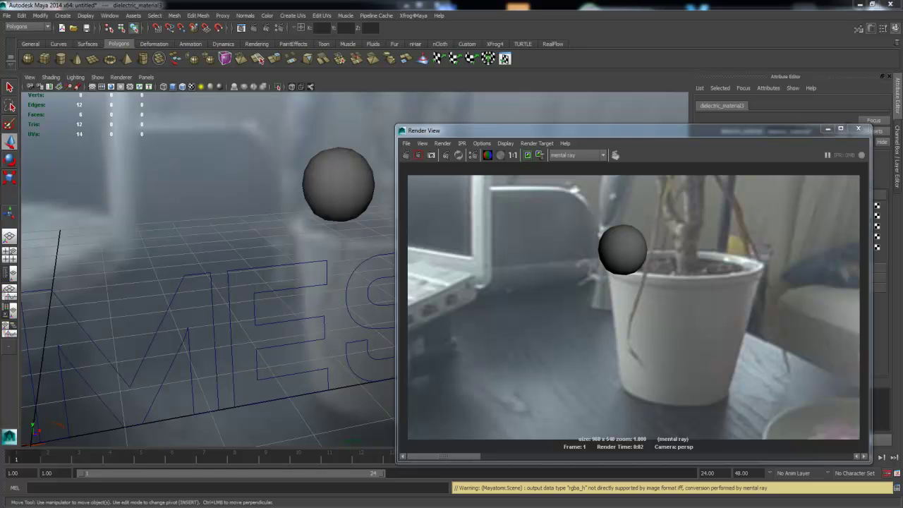
Step: Give the sphere a new dielectric_material5 surface material and render it as glass
middle_drag(323, 191, 339, 175)
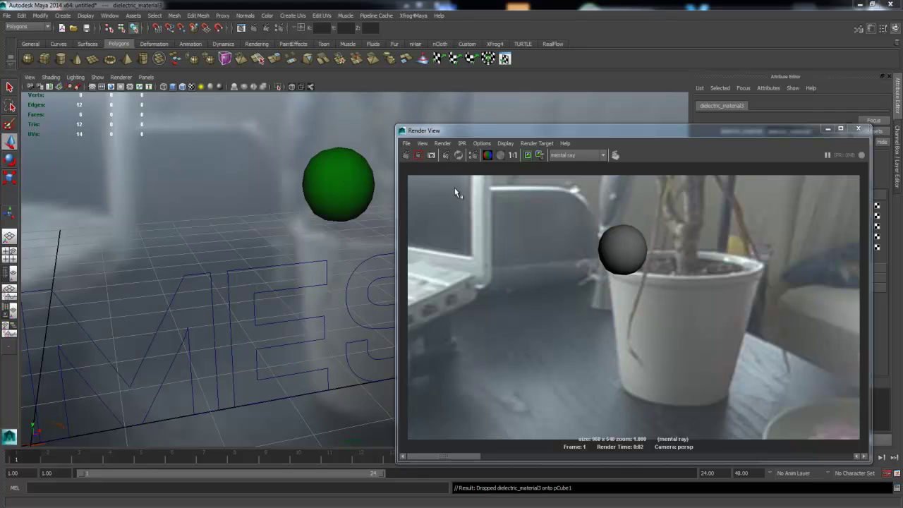
drag(451, 130, 267, 265)
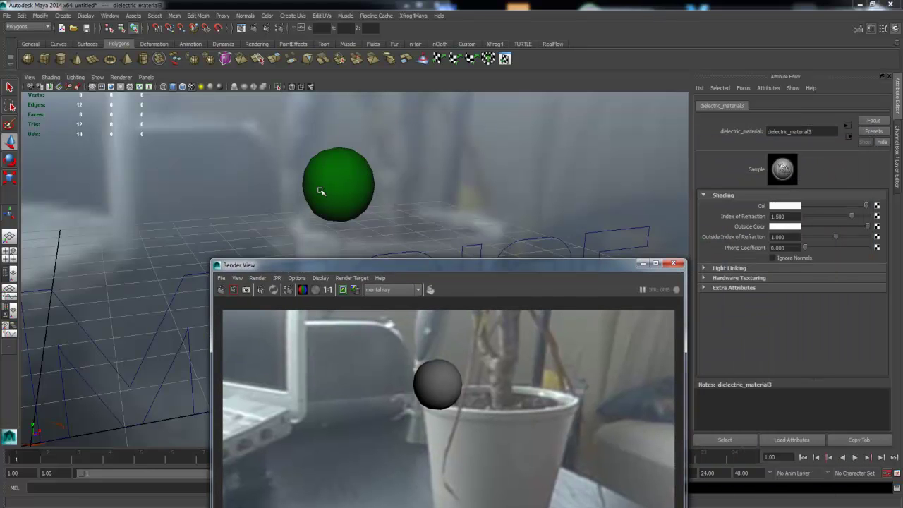
click(368, 178)
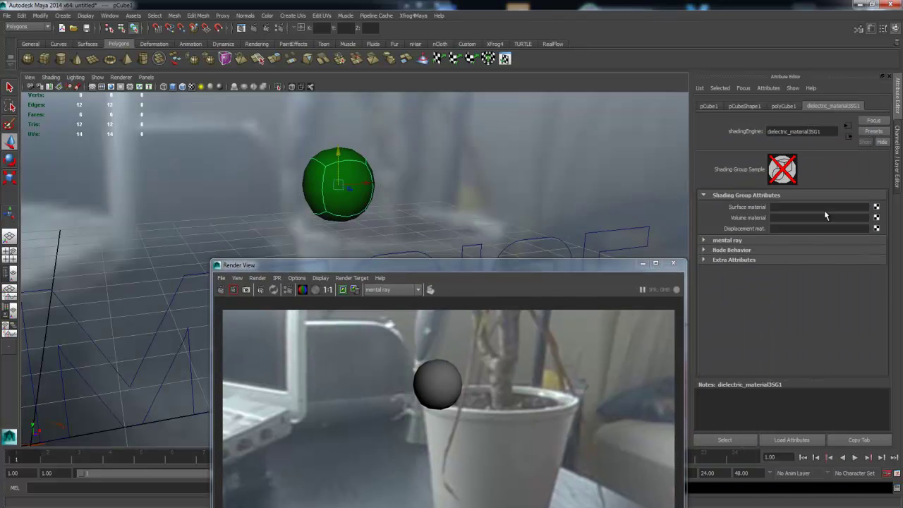
click(877, 208)
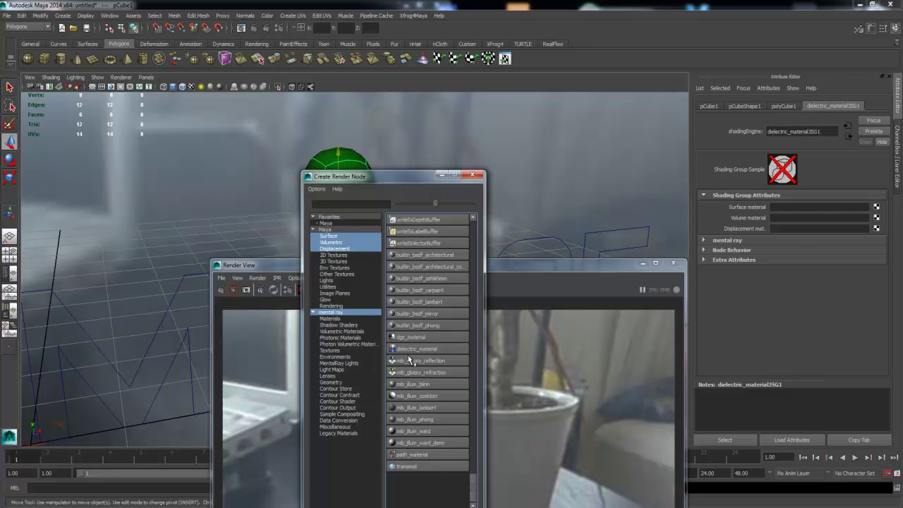
click(413, 354)
click(220, 289)
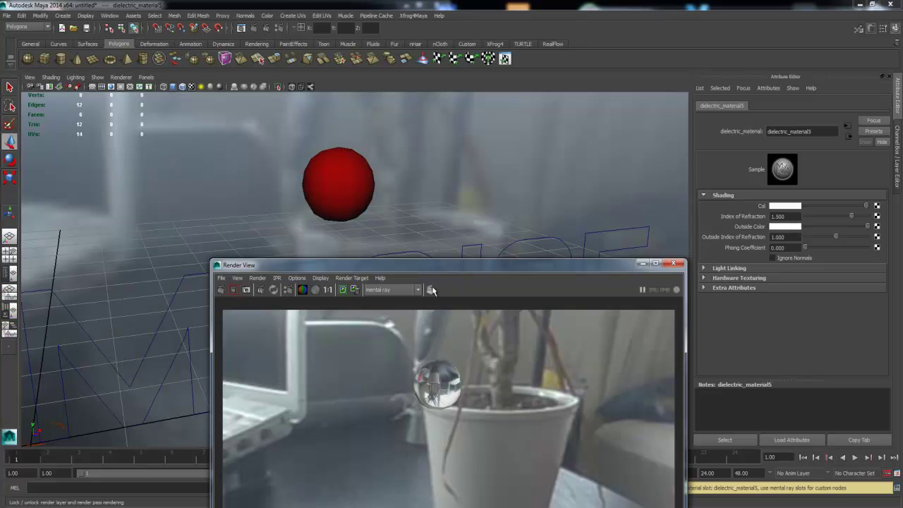
mouse_move(446, 269)
mouse_down()
mouse_move(576, 144)
mouse_move(565, 266)
mouse_up()
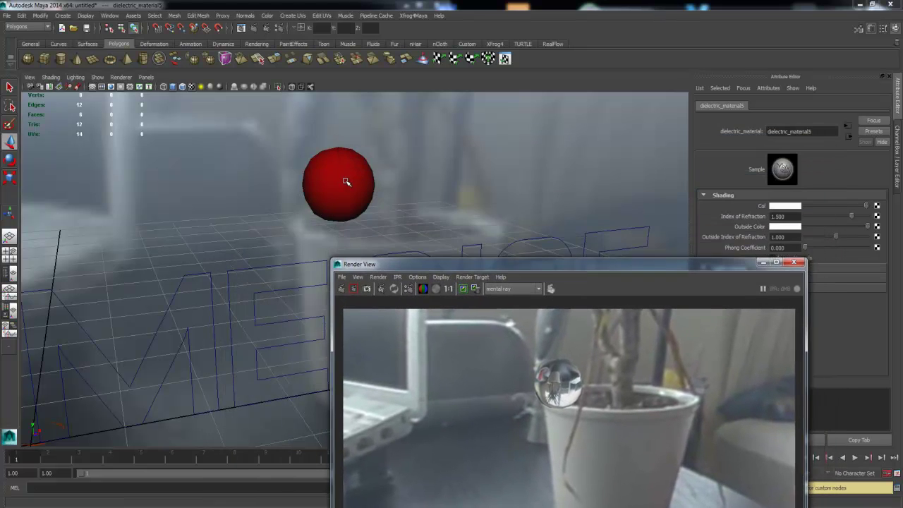
click(344, 181)
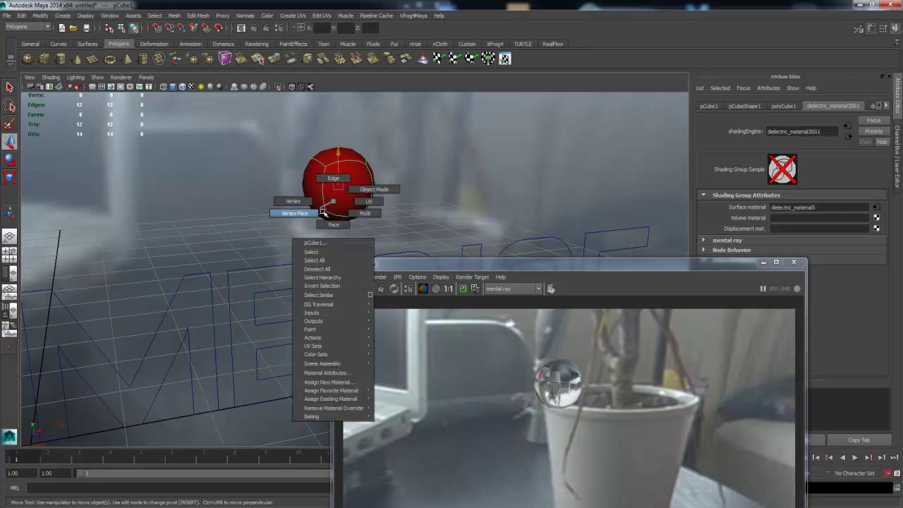
Step: Extrude the sphere's left and right faces and bend the ends into a boomerang shape
right_drag(334, 202, 303, 211)
click(311, 189)
mouse_move(310, 189)
alt+mouse_down()
mouse_move(534, 177)
mouse_move(510, 177)
alt+mouse_up()
shift+click(358, 181)
click(275, 65)
key(w)
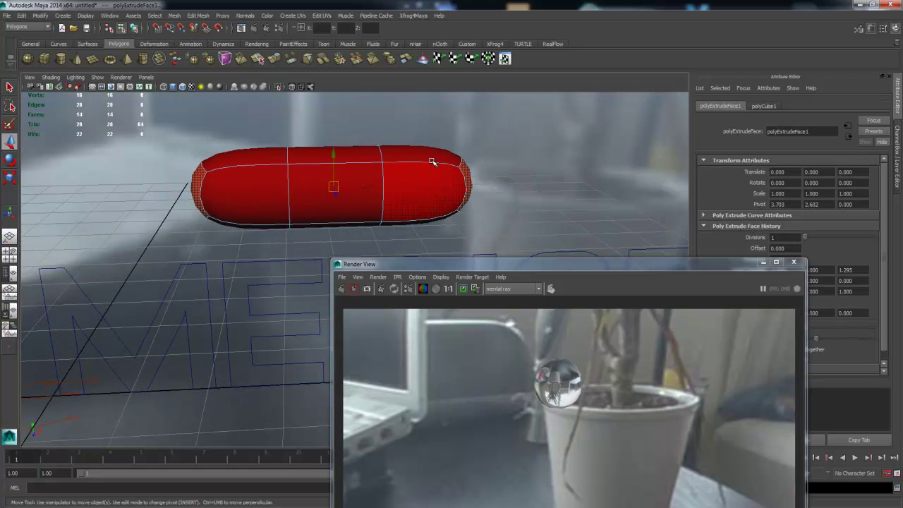
drag(345, 150, 358, 226)
right_drag(367, 213, 388, 201)
alt+drag(437, 169, 395, 183)
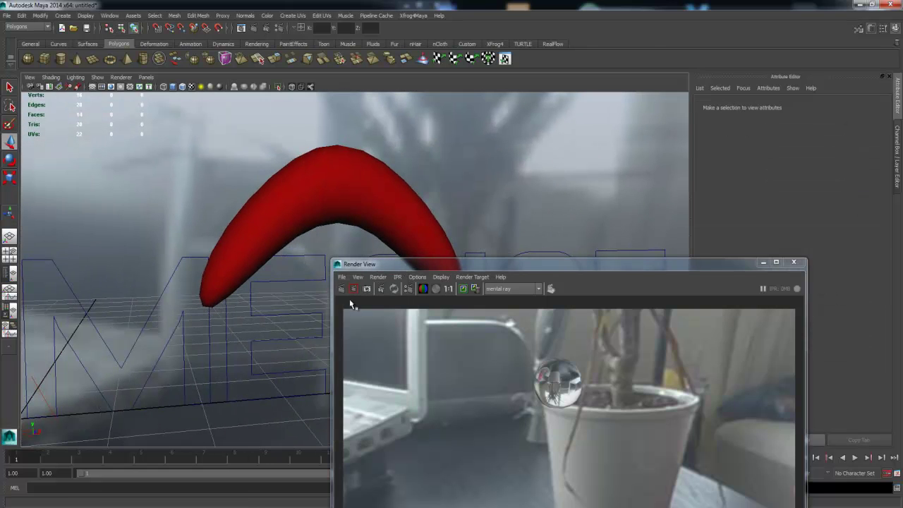
Step: Render the boomerang and compare its low-poly cage with the smoothed preview
click(342, 289)
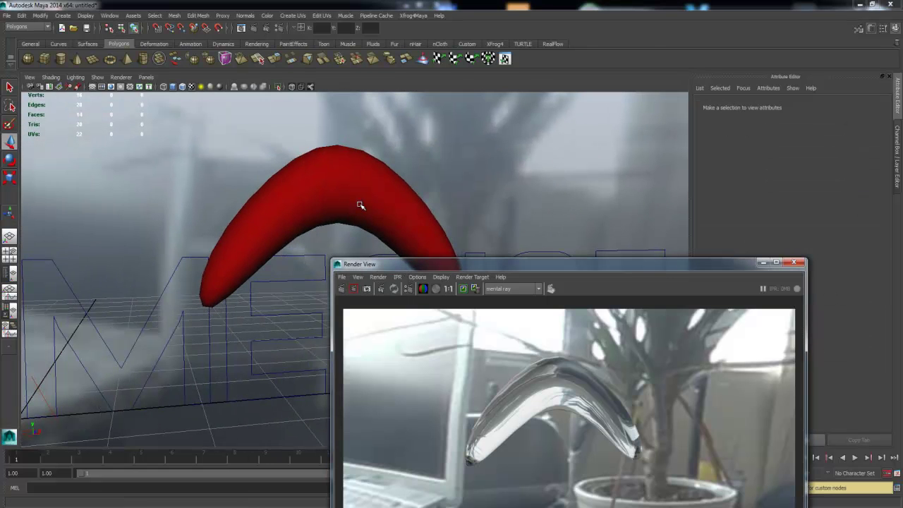
mouse_move(351, 206)
alt+mouse_down()
mouse_move(332, 207)
mouse_move(336, 213)
alt+mouse_up()
click(339, 201)
key(1)
mouse_move(474, 195)
alt+mouse_down()
mouse_move(531, 195)
mouse_move(485, 181)
mouse_move(463, 197)
alt+mouse_up()
key(3)
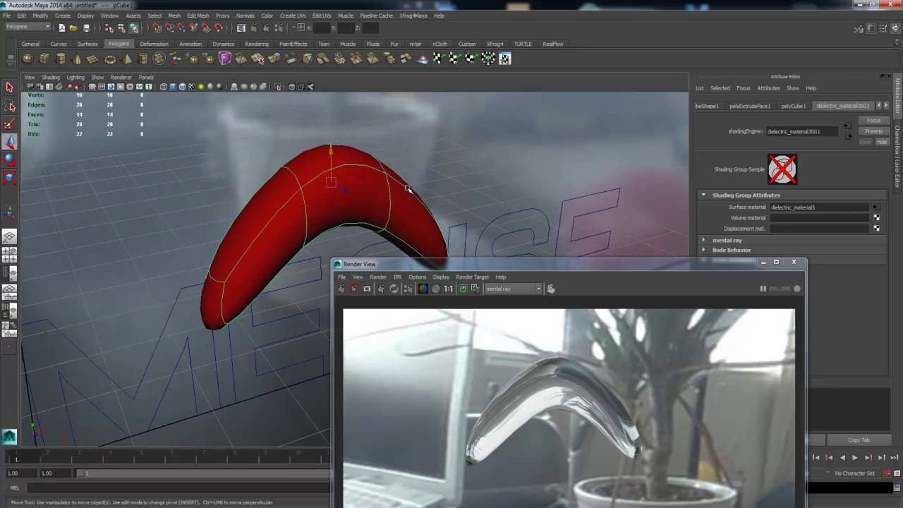
mouse_move(408, 189)
alt+mouse_down()
mouse_move(518, 186)
mouse_move(376, 179)
mouse_move(423, 183)
mouse_move(459, 224)
alt+mouse_up()
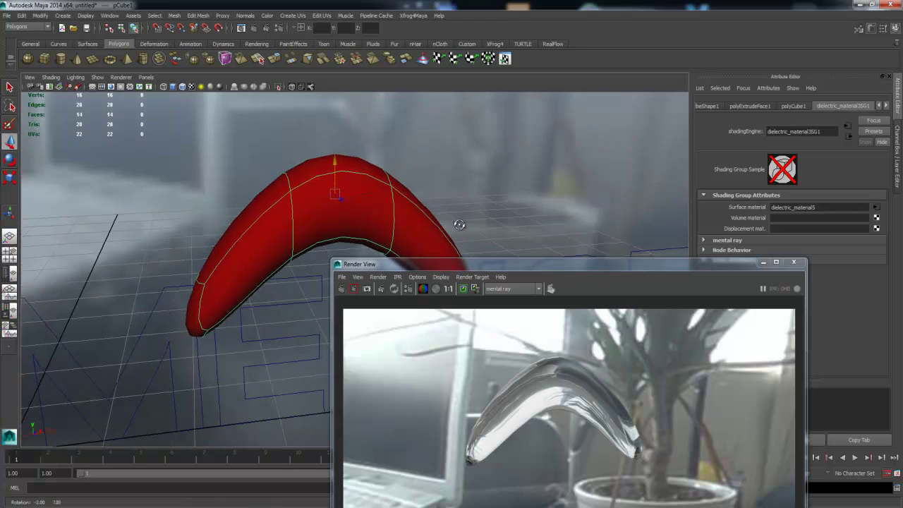
drag(466, 263, 460, 151)
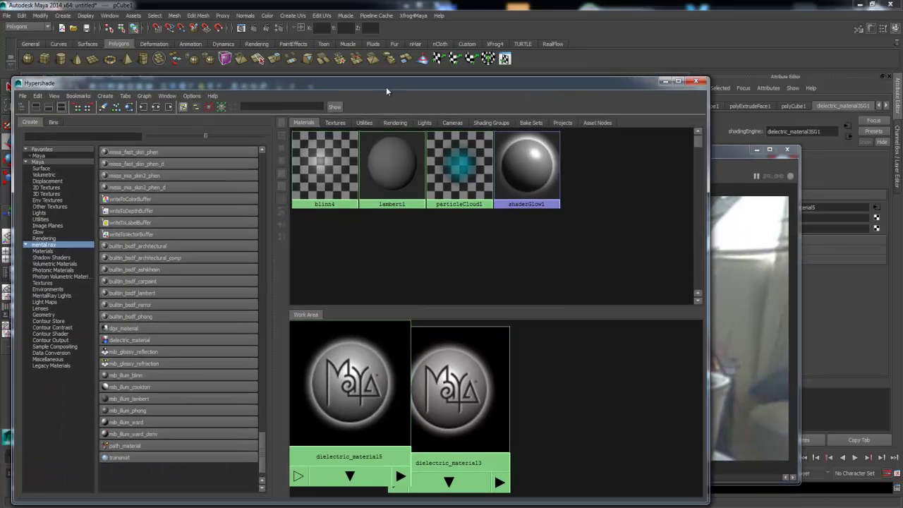
Step: Create a dgs_material in Hypershade and assign it to the boomerang
drag(386, 87, 447, 88)
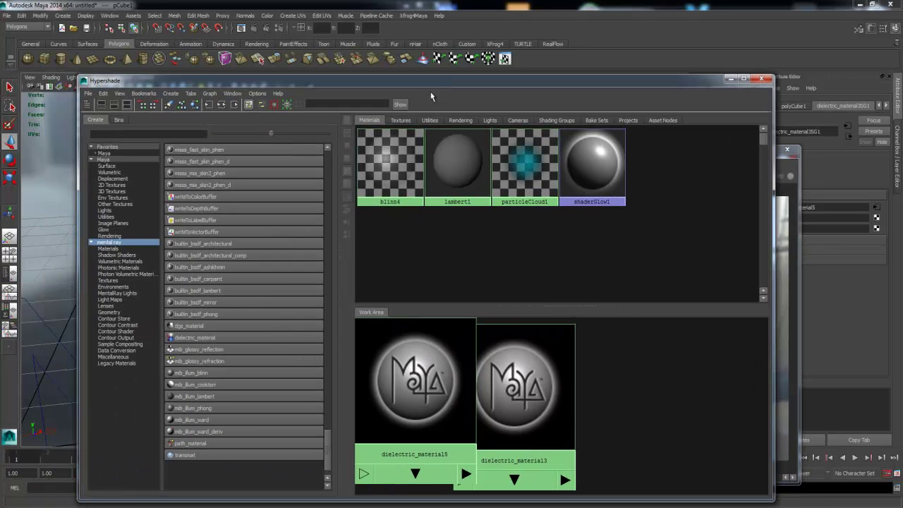
click(189, 327)
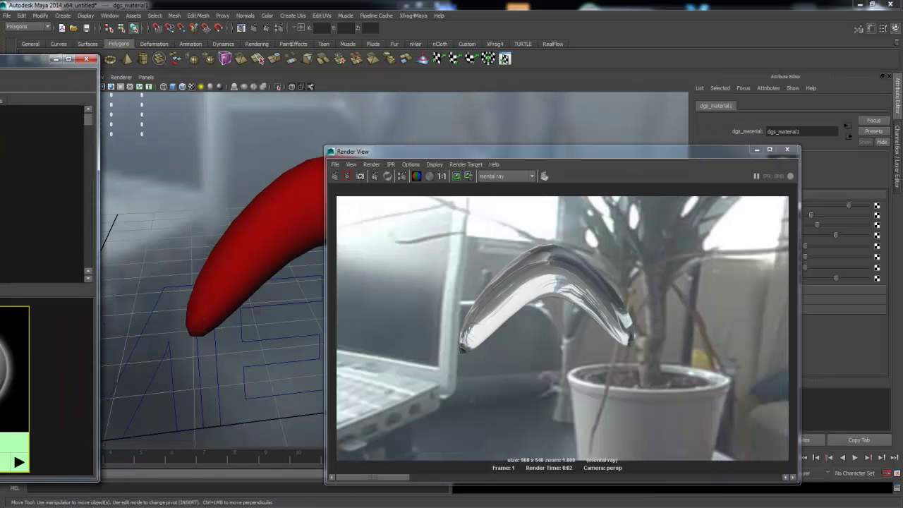
drag(627, 82, 83, 69)
middle_drag(99, 357, 286, 229)
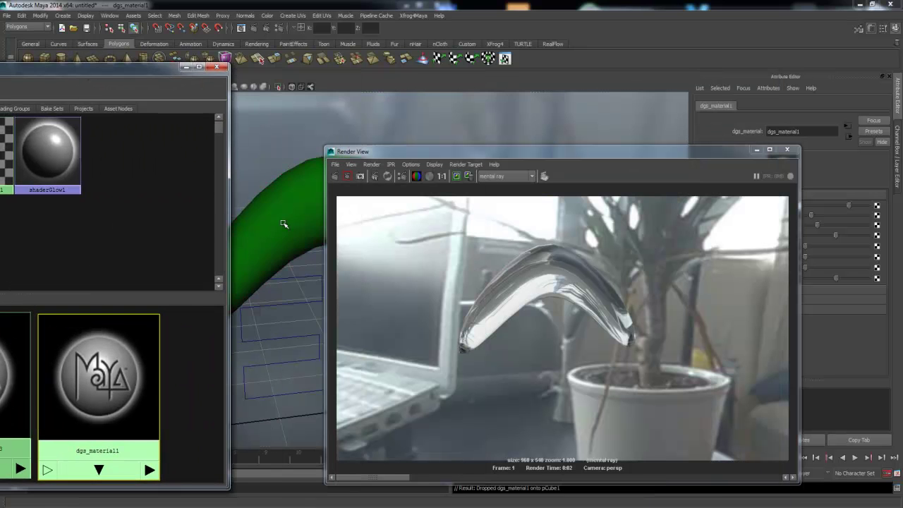
click(268, 222)
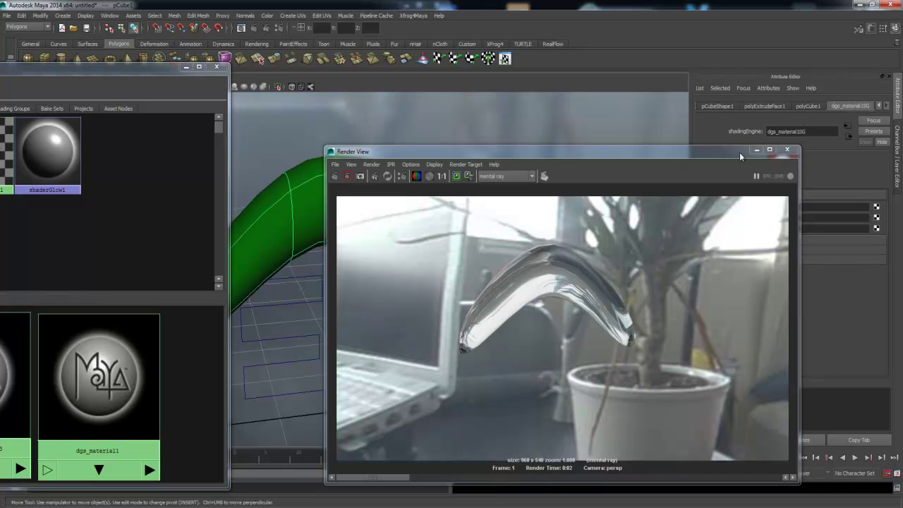
Step: Replace the surface material with a new dgs_material2 with black diffuse, and re-render
drag(740, 156, 846, 349)
click(876, 207)
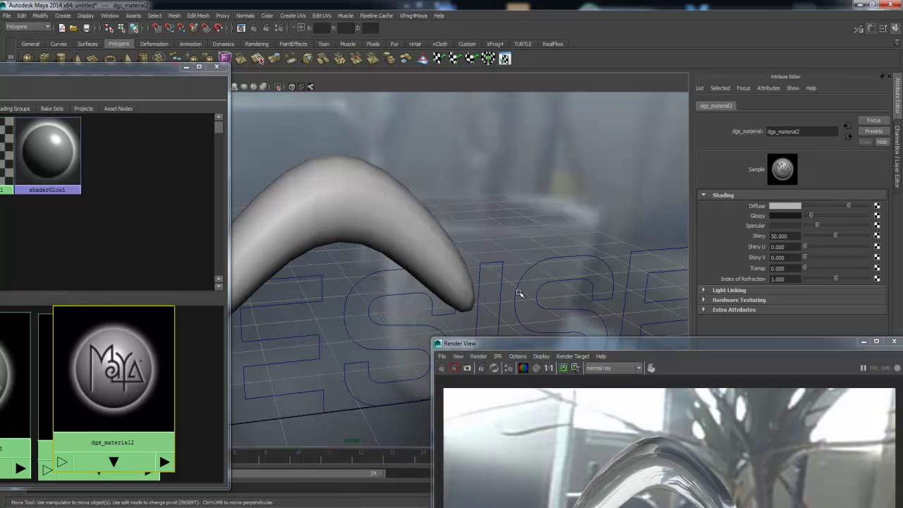
drag(835, 206, 778, 211)
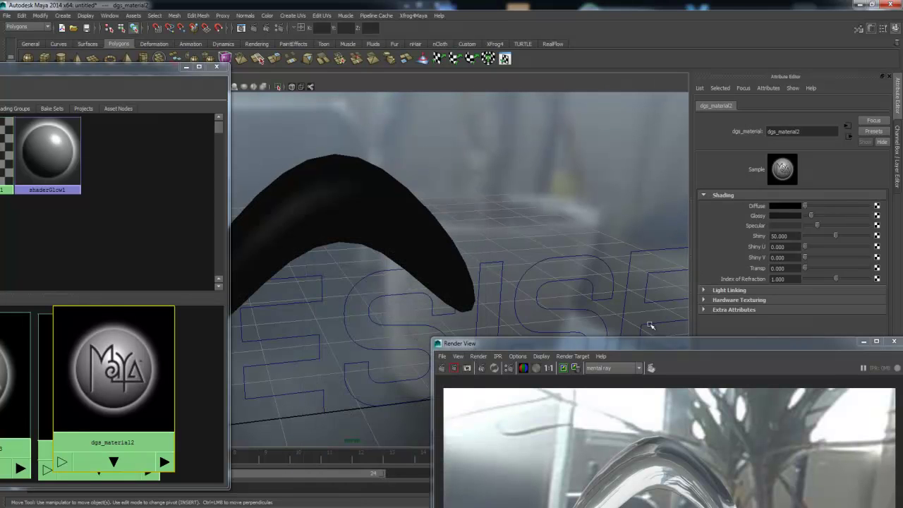
drag(650, 343, 492, 115)
click(284, 139)
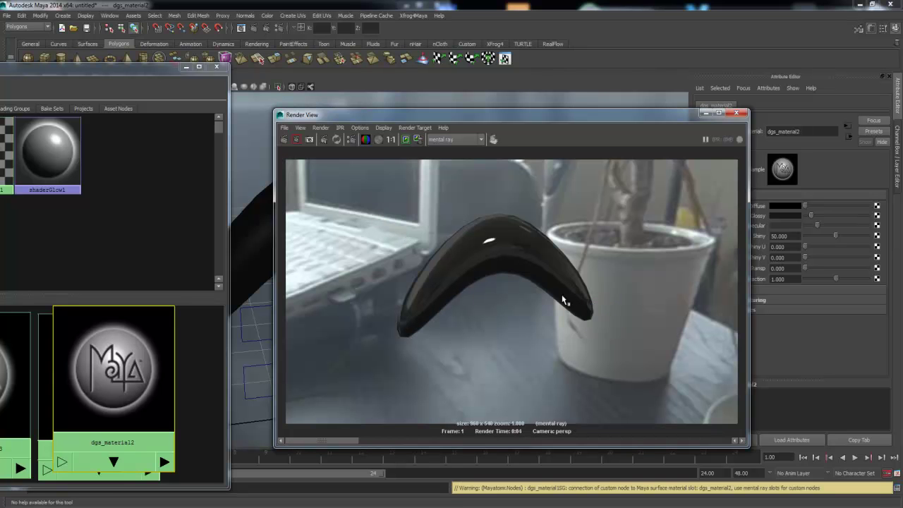
scroll(141, 374, up, 3)
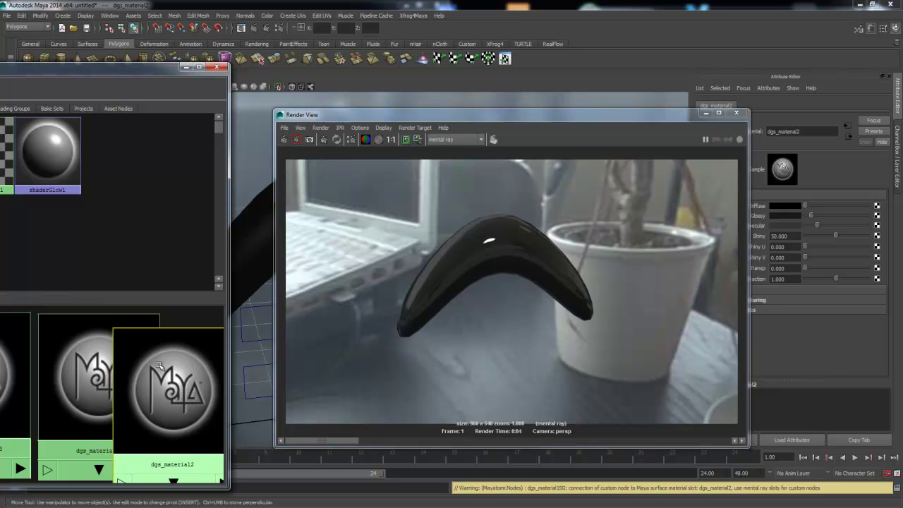
Step: Raise dgs_material2's glossiness to Shiny 50 and re-render the dark glossy boomerang
drag(158, 68, 7, 72)
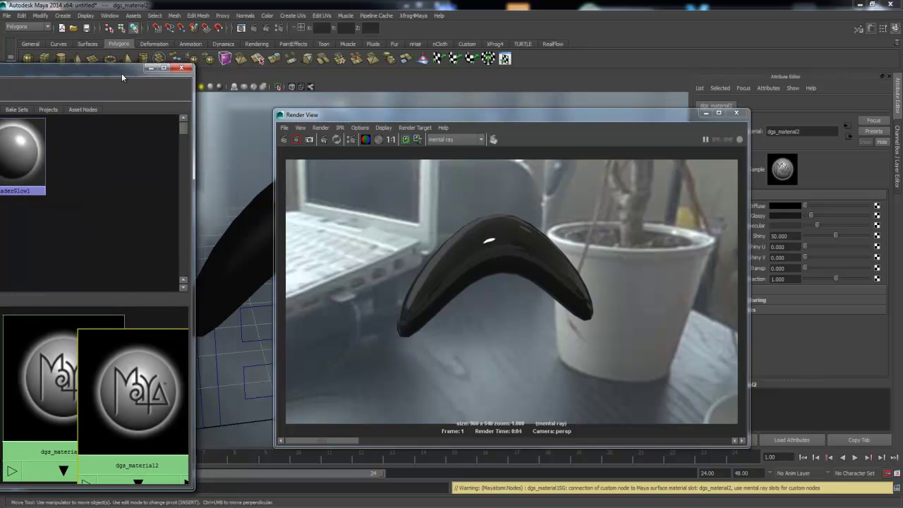
mouse_move(423, 114)
mouse_down()
mouse_move(530, 151)
mouse_move(527, 316)
mouse_up()
mouse_move(383, 232)
alt+mouse_down()
mouse_move(387, 245)
mouse_move(387, 234)
alt+mouse_up()
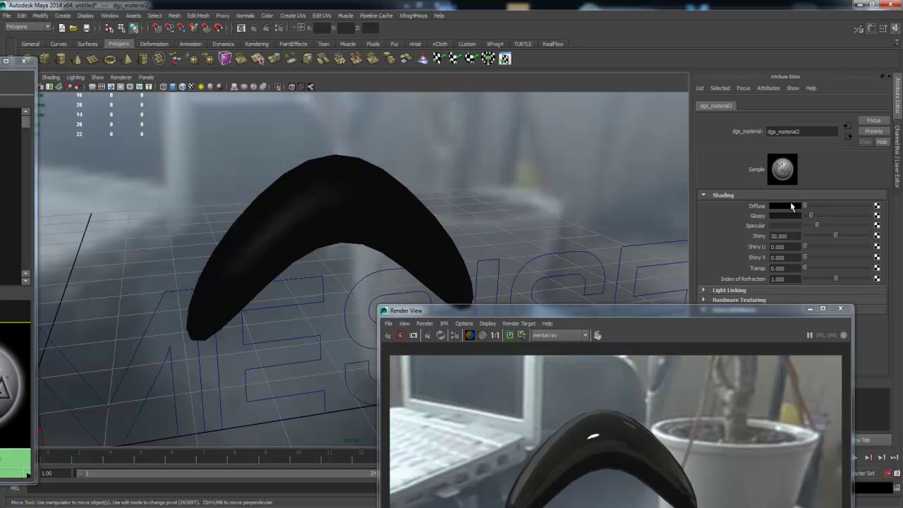
drag(812, 215, 844, 223)
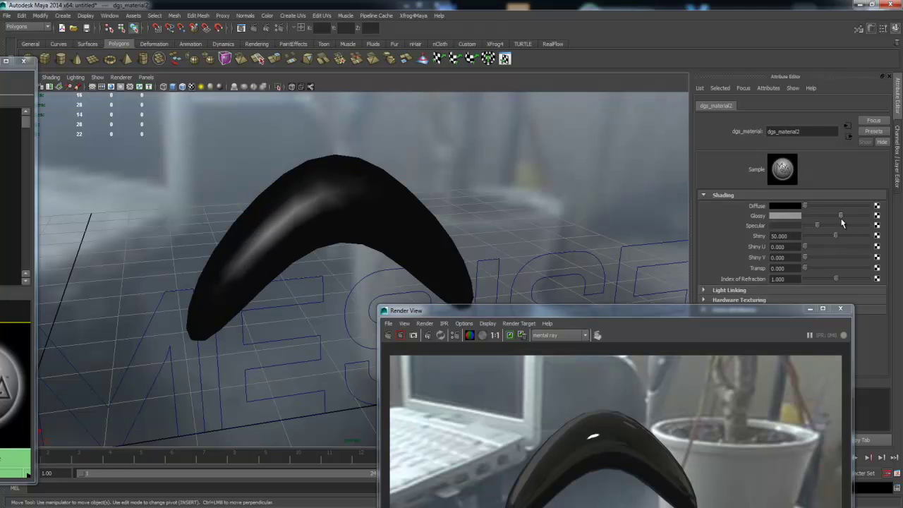
mouse_move(842, 223)
mouse_down()
mouse_move(830, 218)
mouse_move(878, 224)
mouse_move(834, 224)
mouse_up()
drag(723, 311, 660, 134)
click(327, 158)
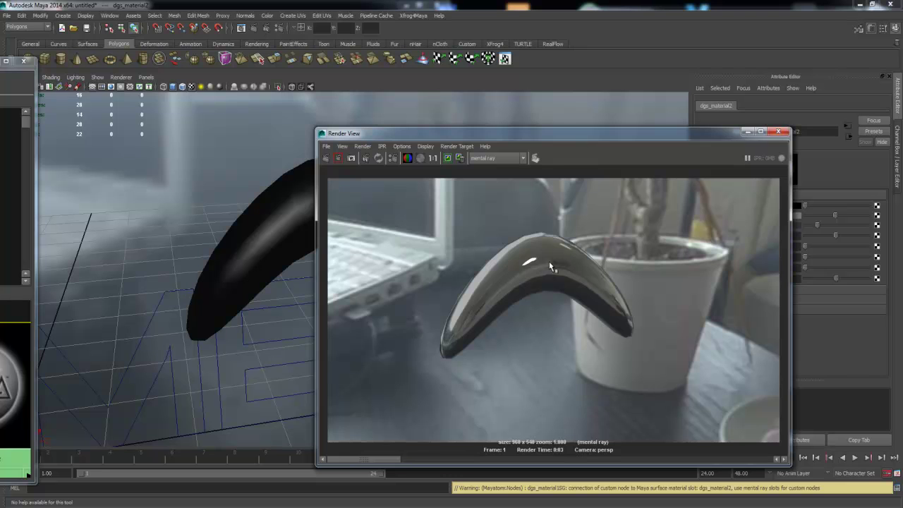
drag(493, 133, 456, 247)
click(347, 216)
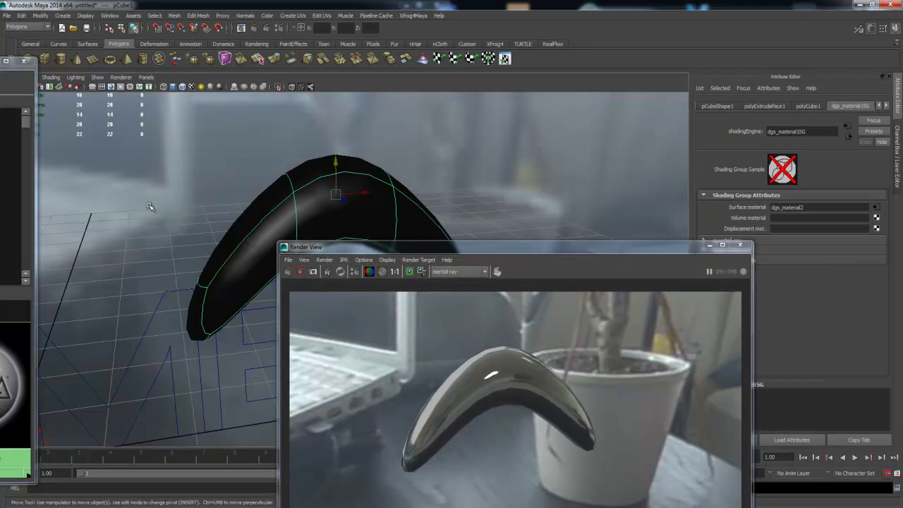
Step: Select the cube pCube2 and move it up beside the boomerang
click(875, 207)
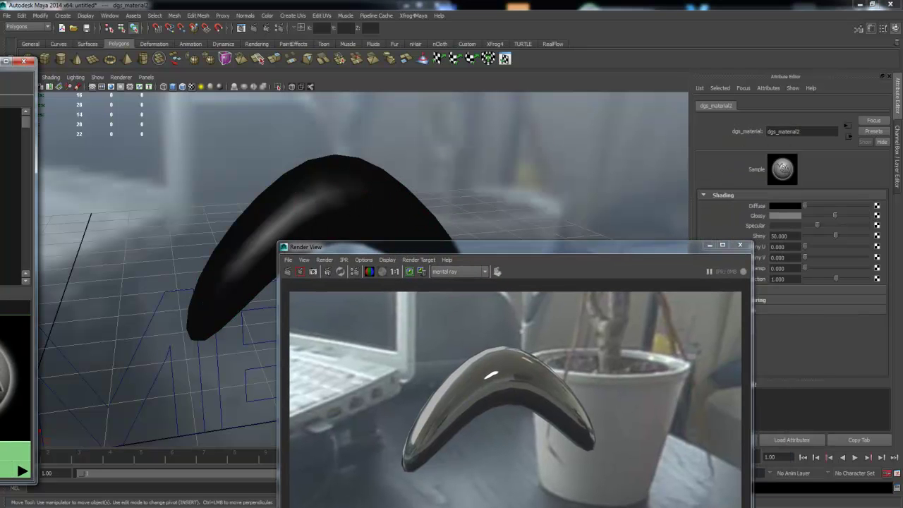
click(147, 157)
alt+drag(147, 157, 181, 158)
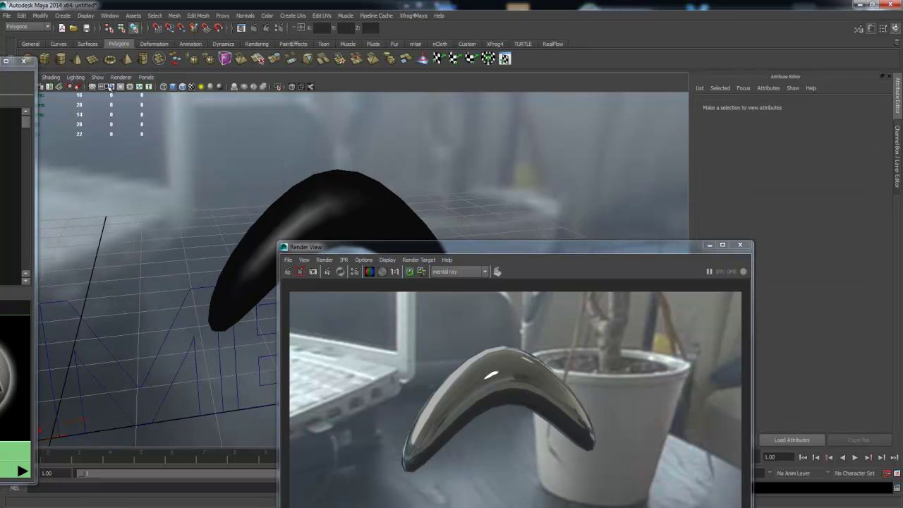
alt+drag(441, 214, 312, 168)
click(225, 227)
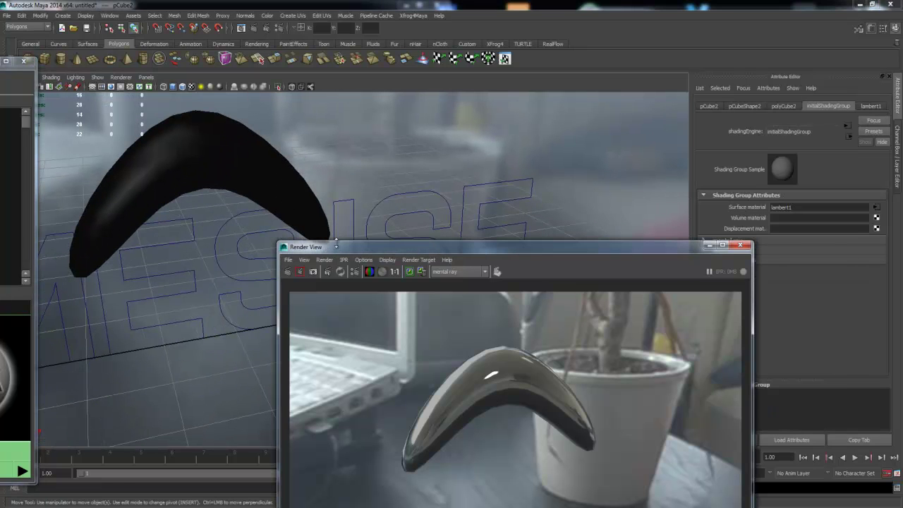
drag(336, 244, 488, 279)
mouse_move(358, 268)
alt+mouse_down()
mouse_move(246, 254)
mouse_move(211, 297)
alt+mouse_up()
drag(161, 322, 283, 306)
mouse_move(241, 278)
mouse_down()
mouse_move(238, 211)
mouse_move(197, 211)
mouse_move(307, 246)
mouse_move(347, 246)
mouse_move(237, 235)
mouse_up()
mouse_move(238, 235)
alt+right_down()
mouse_move(322, 191)
mouse_move(365, 225)
alt+right_up()
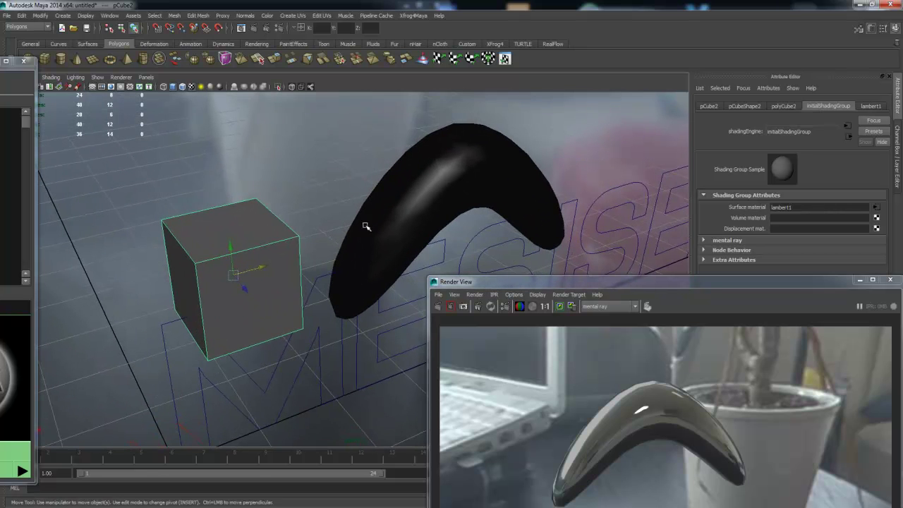
Step: Assign dgs_material2 to the cube and re-render it with the boomerang
middle_drag(16, 458, 235, 258)
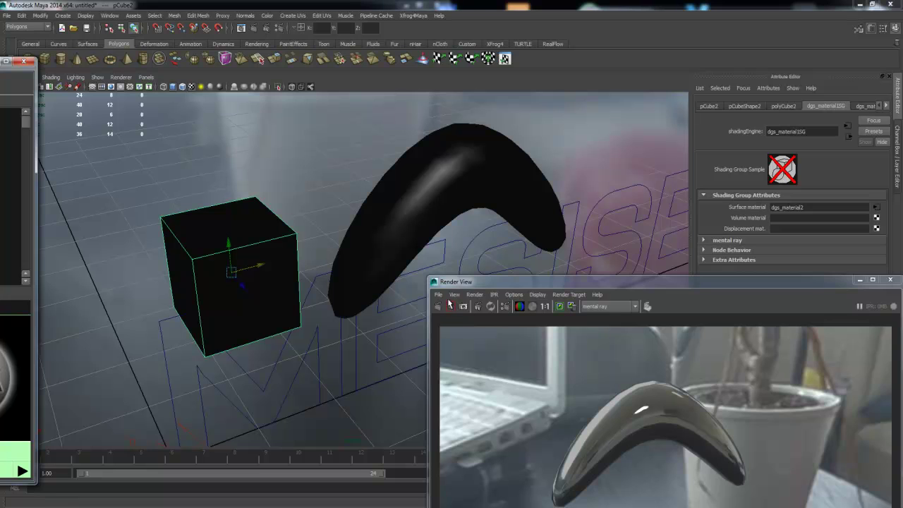
drag(428, 277, 427, 218)
click(437, 246)
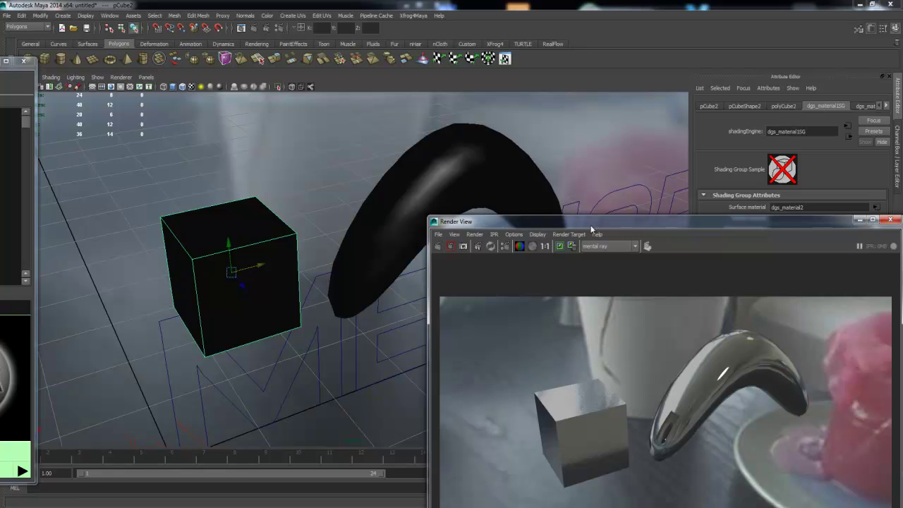
drag(588, 228, 567, 299)
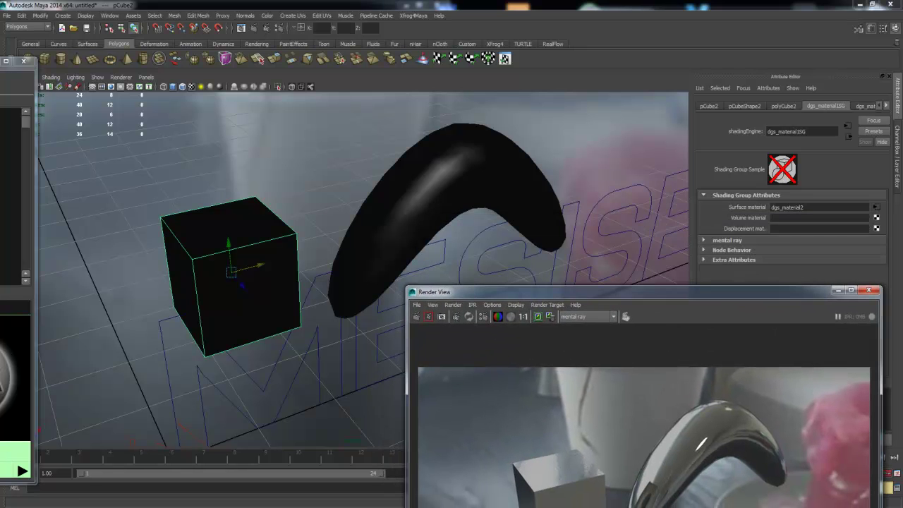
click(875, 206)
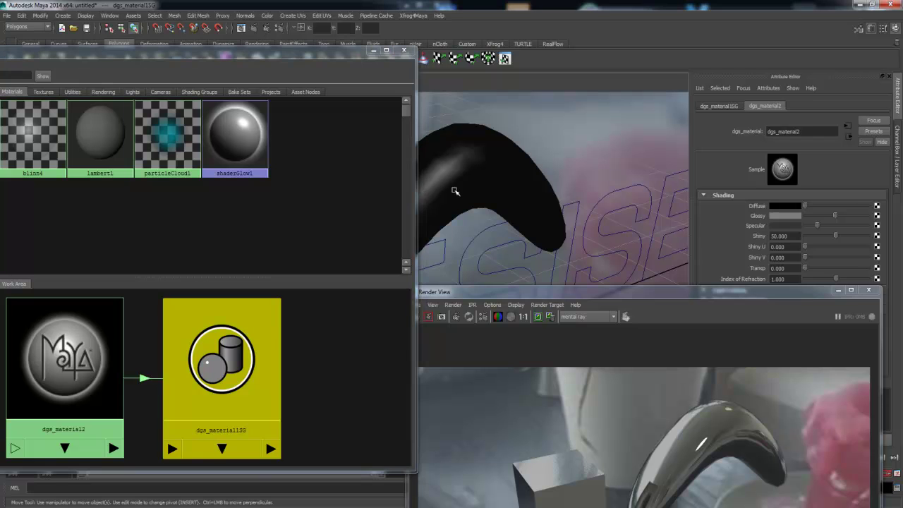
Step: Set dgs_material2's diffuse colour to red from Color History and re-render cube and boomerang
click(457, 195)
click(876, 207)
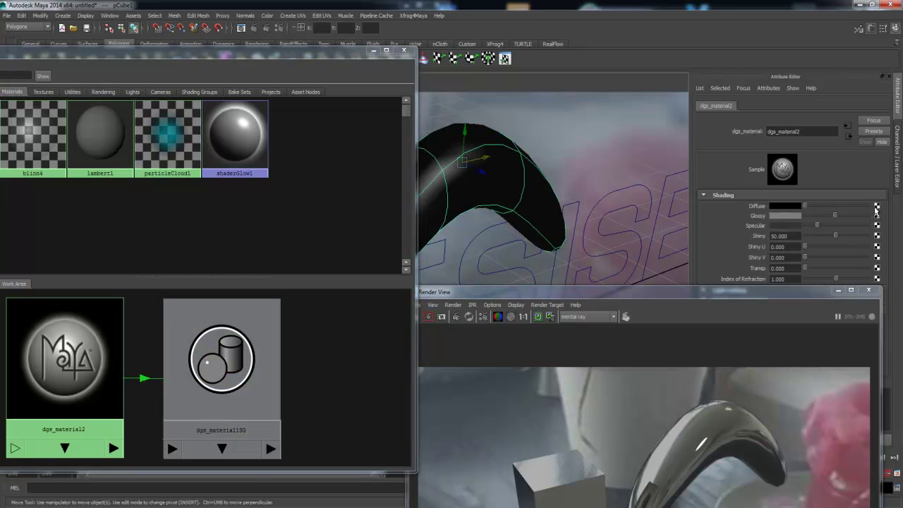
click(337, 44)
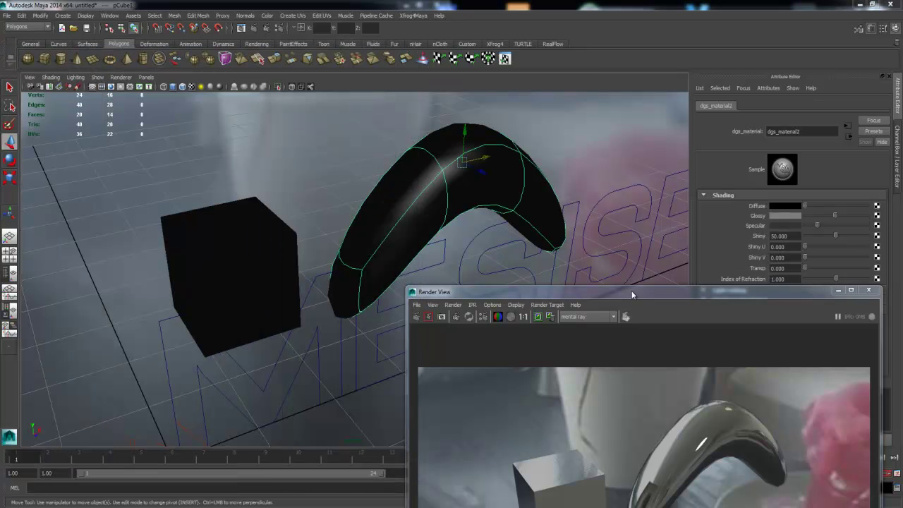
drag(631, 293, 627, 348)
click(787, 206)
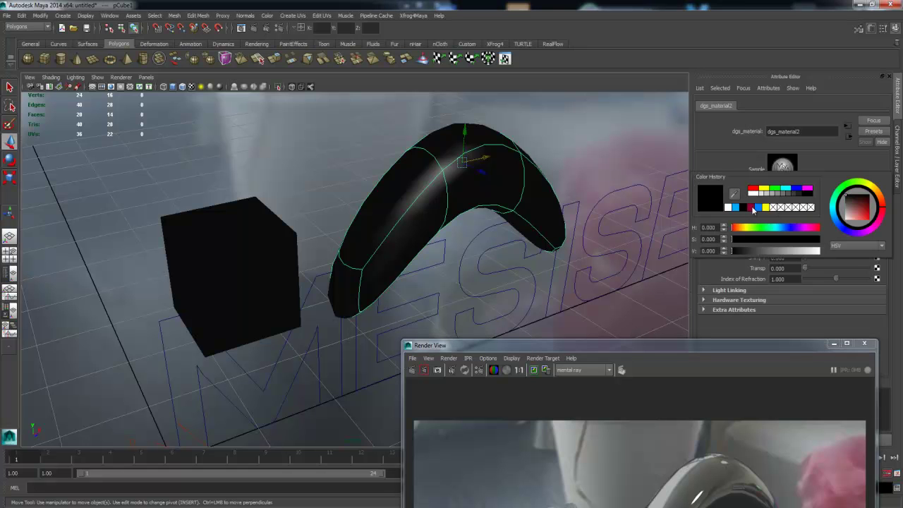
click(753, 189)
drag(550, 345, 227, 112)
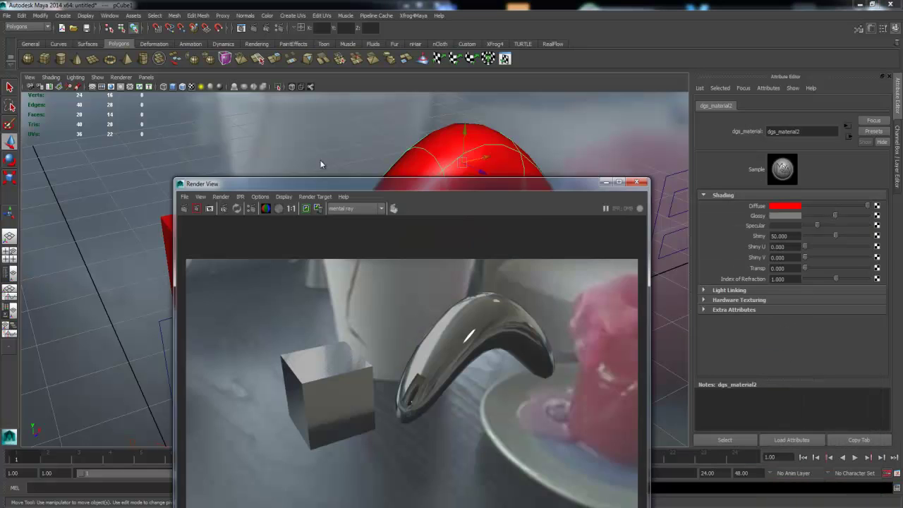
click(92, 137)
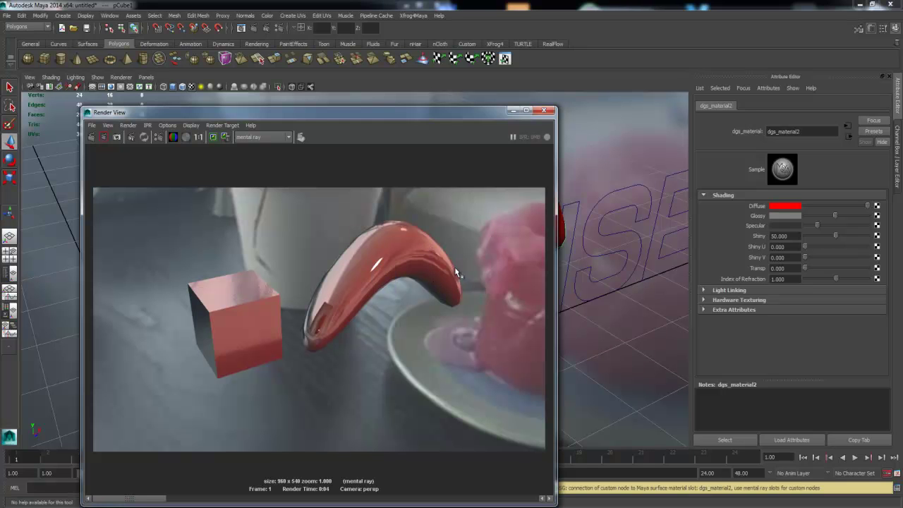
drag(827, 217, 813, 218)
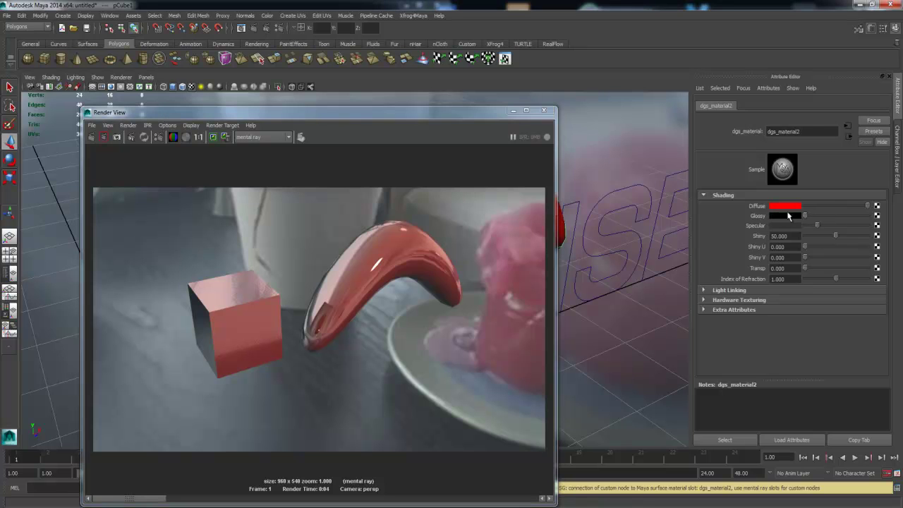
Step: Test a white glossy colour, then return glossy to black, re-rendering each time
click(103, 136)
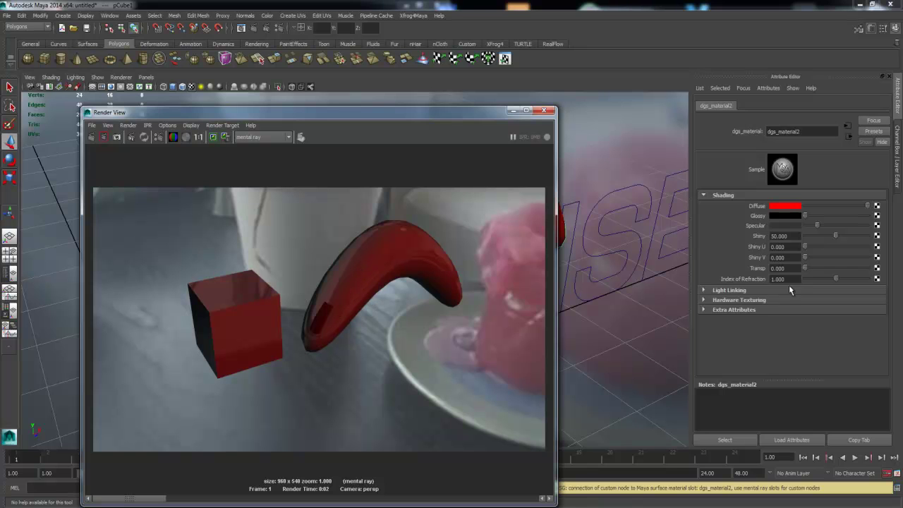
drag(803, 215, 868, 215)
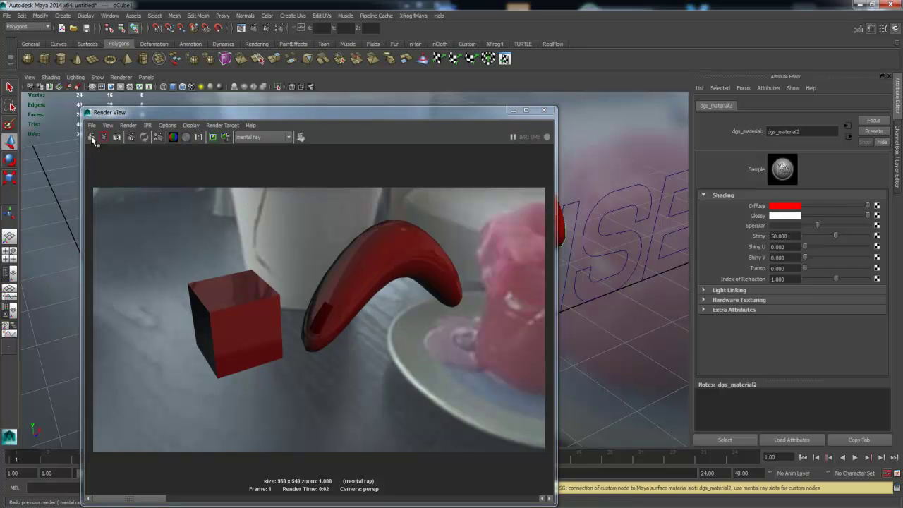
click(102, 136)
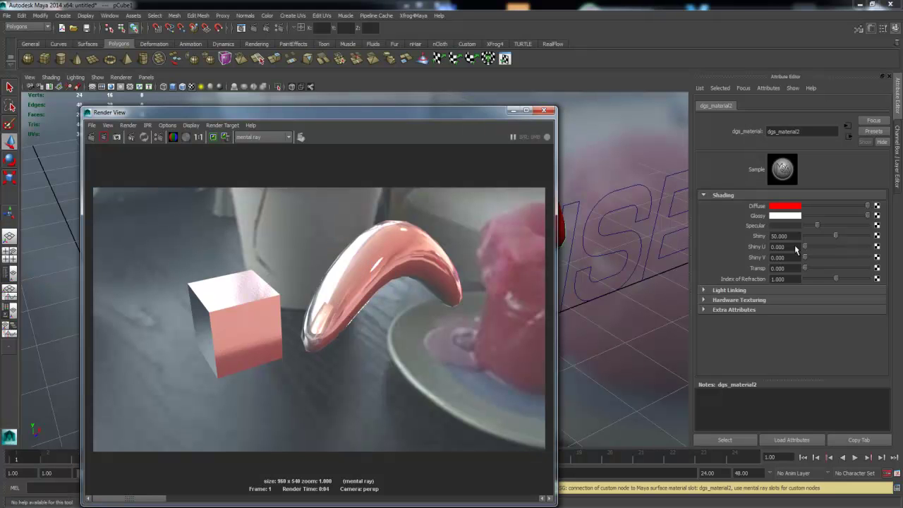
mouse_move(866, 219)
mouse_down()
mouse_move(781, 221)
mouse_move(811, 216)
mouse_move(887, 233)
mouse_up()
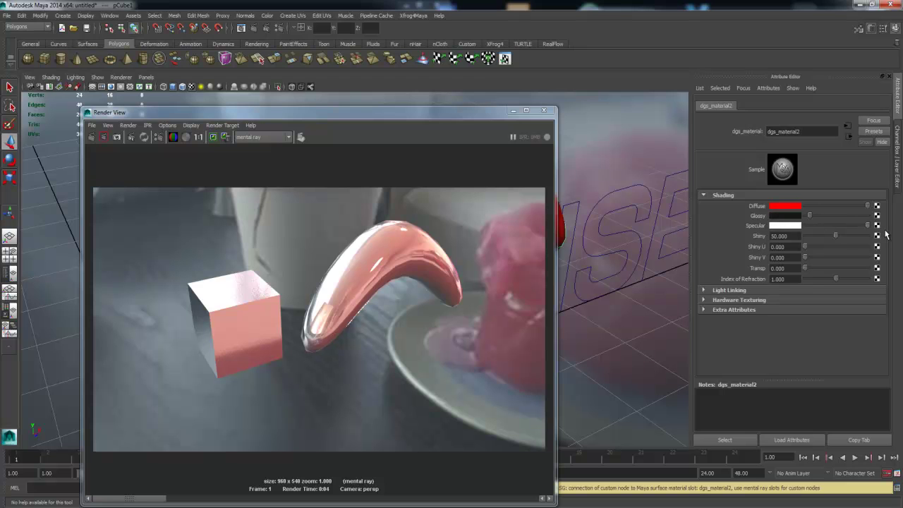
click(91, 136)
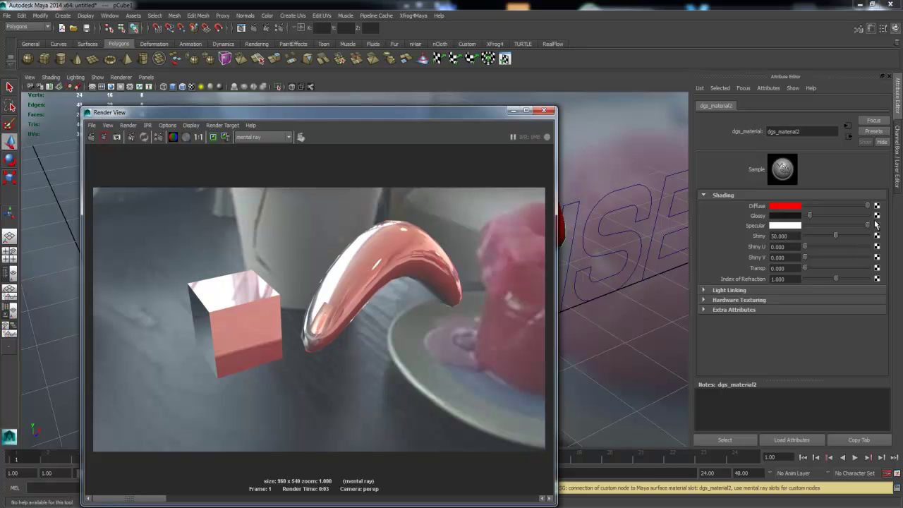
Step: Try a black specular colour, keeping the earlier render to compare against
drag(867, 225, 776, 225)
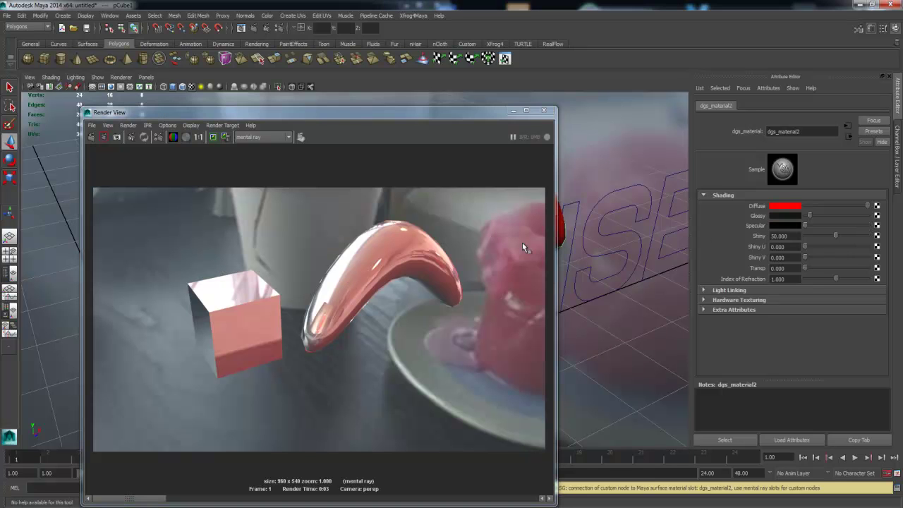
click(219, 137)
click(91, 137)
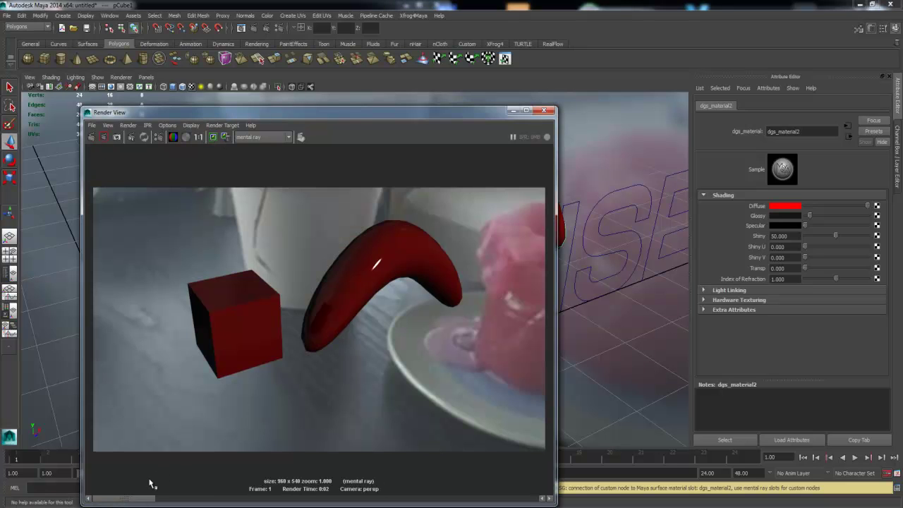
mouse_move(139, 498)
mouse_down()
mouse_move(185, 501)
mouse_move(125, 502)
mouse_move(190, 499)
mouse_move(161, 493)
mouse_up()
drag(289, 109, 234, 68)
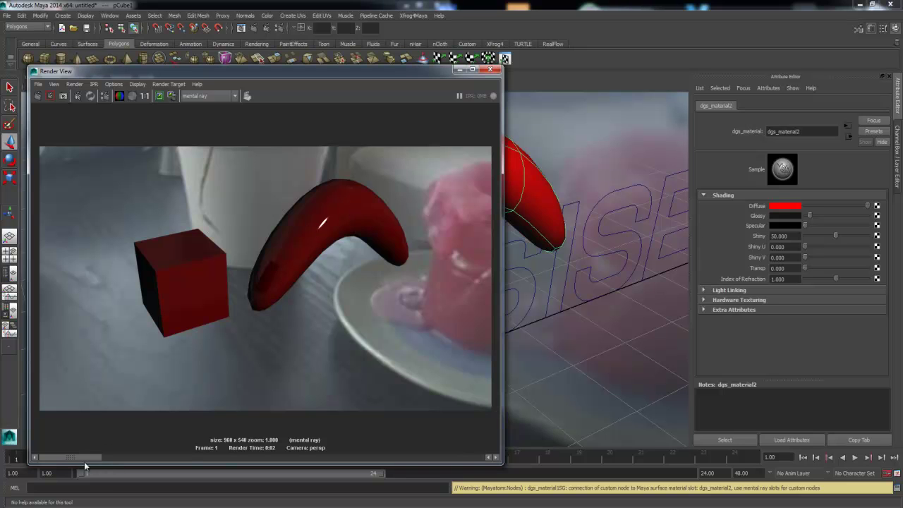
click(117, 458)
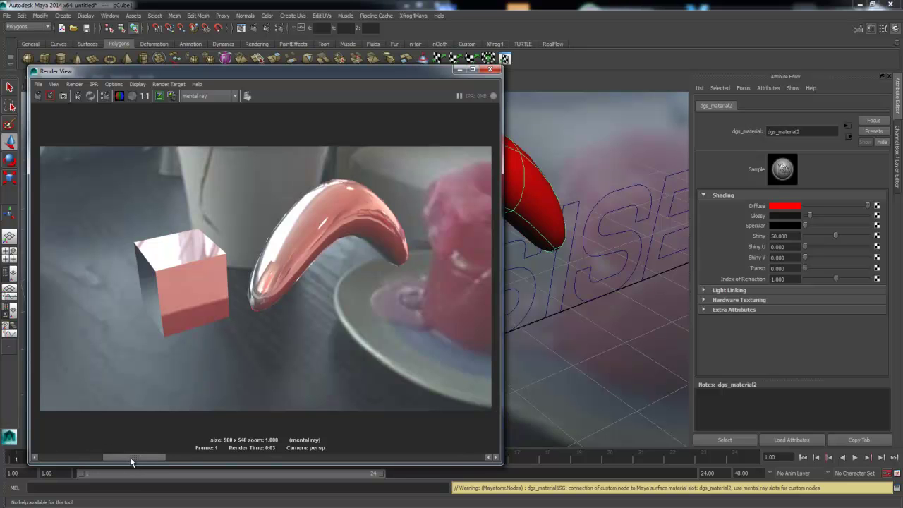
Step: Compare blue and white specular renders, settle on white, and close Render View
drag(805, 225, 885, 230)
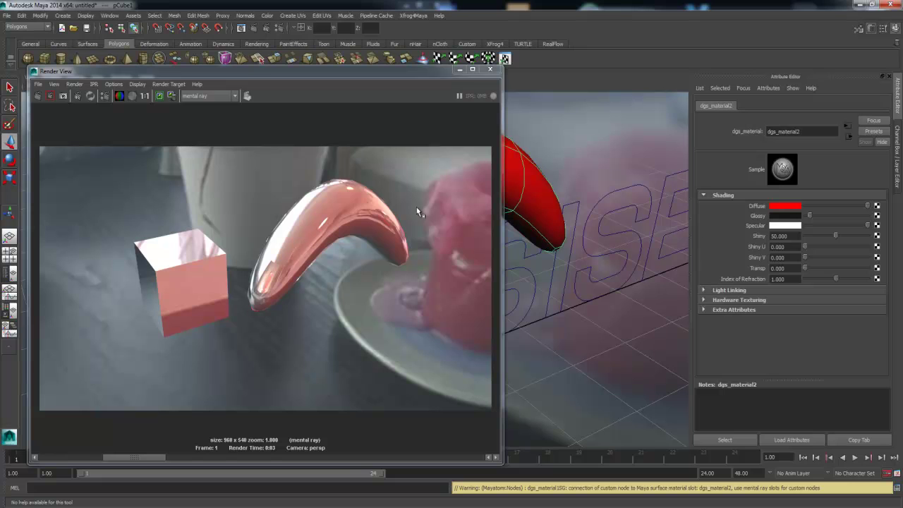
click(793, 226)
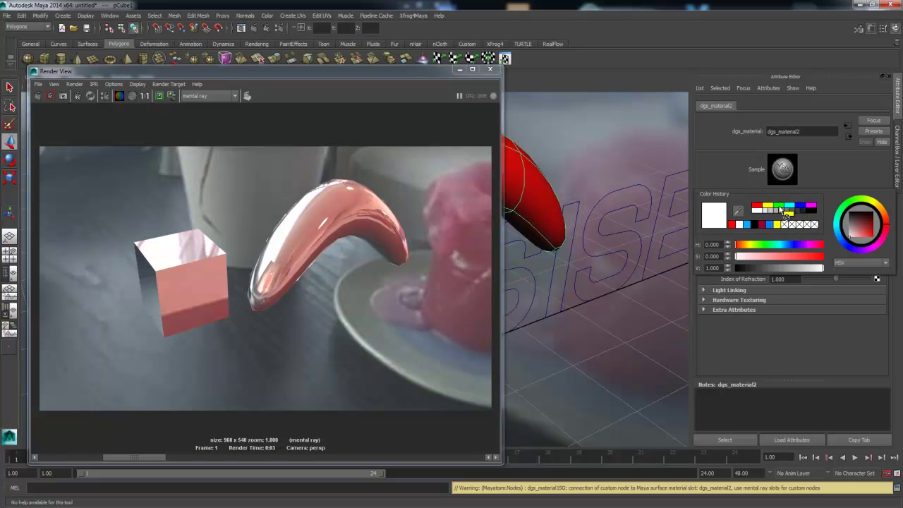
click(799, 206)
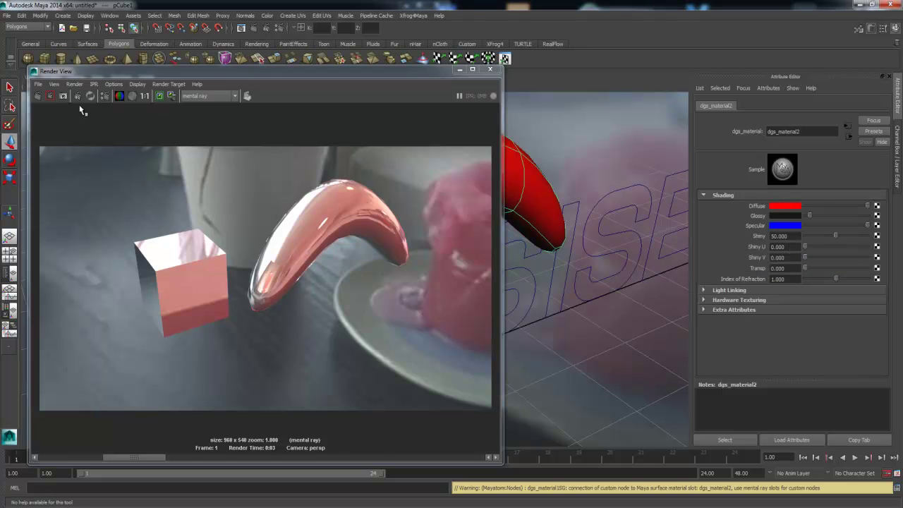
click(38, 95)
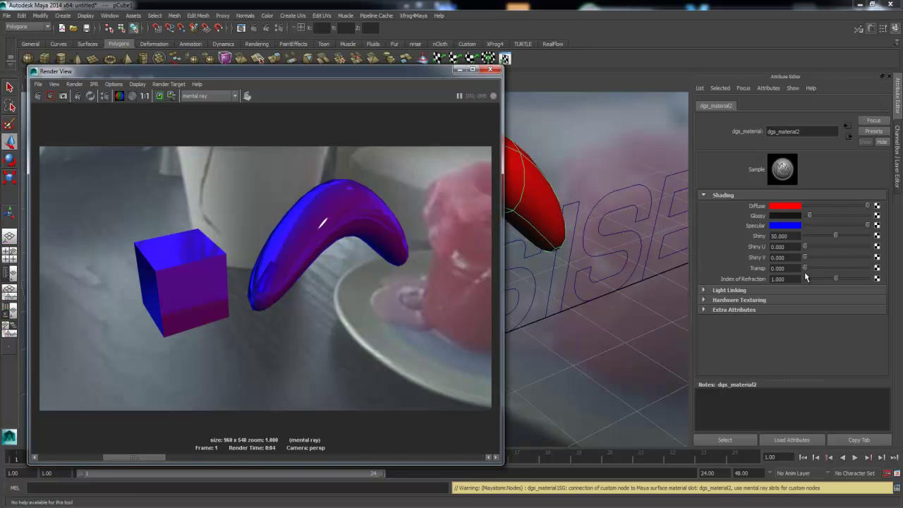
click(780, 225)
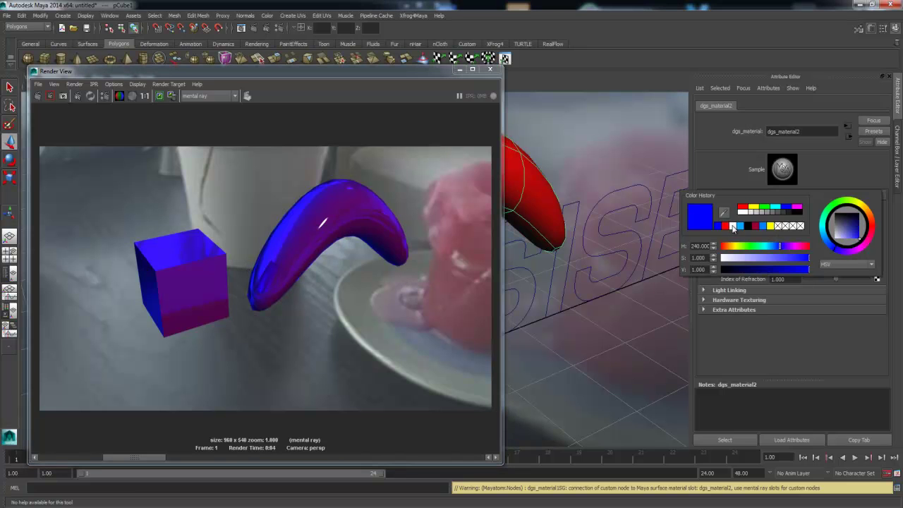
click(733, 226)
click(37, 96)
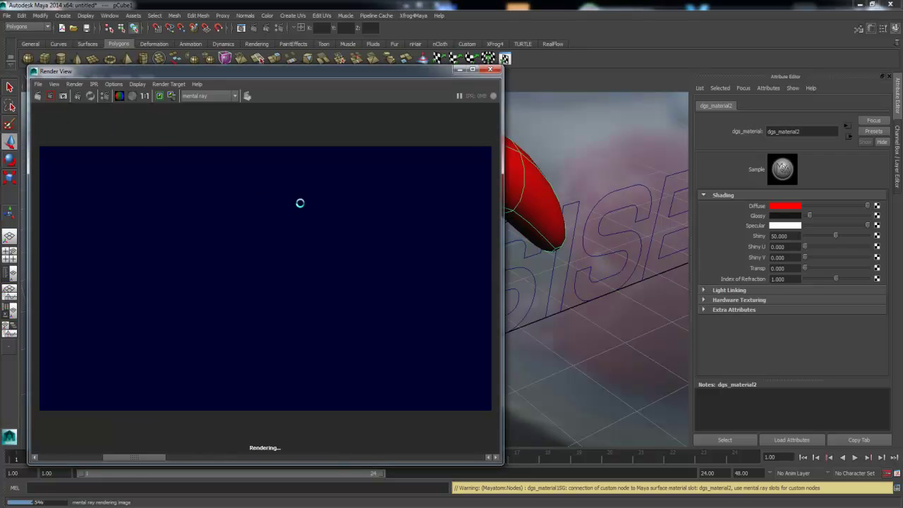
click(490, 69)
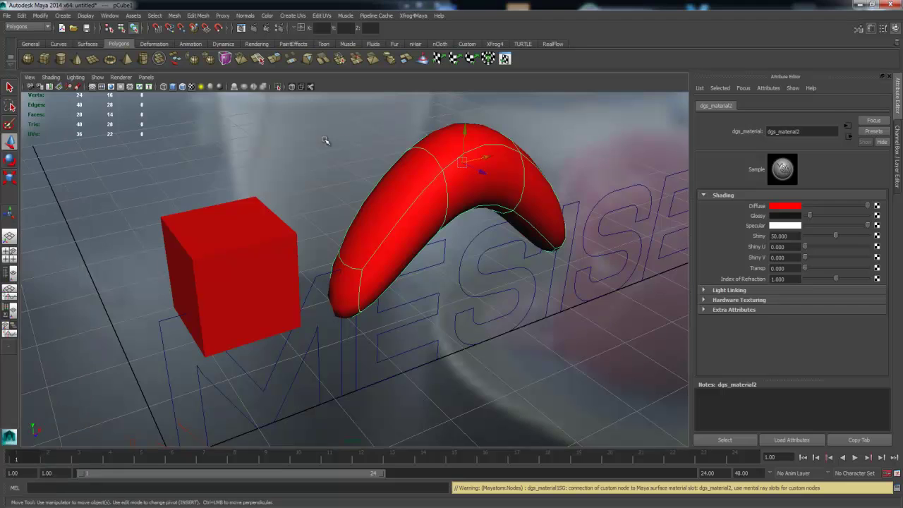
Step: Put the mentalrayIbl1 sphere on a new Reference layer, layer1, and hide it
alt+drag(326, 139, 279, 152)
click(294, 156)
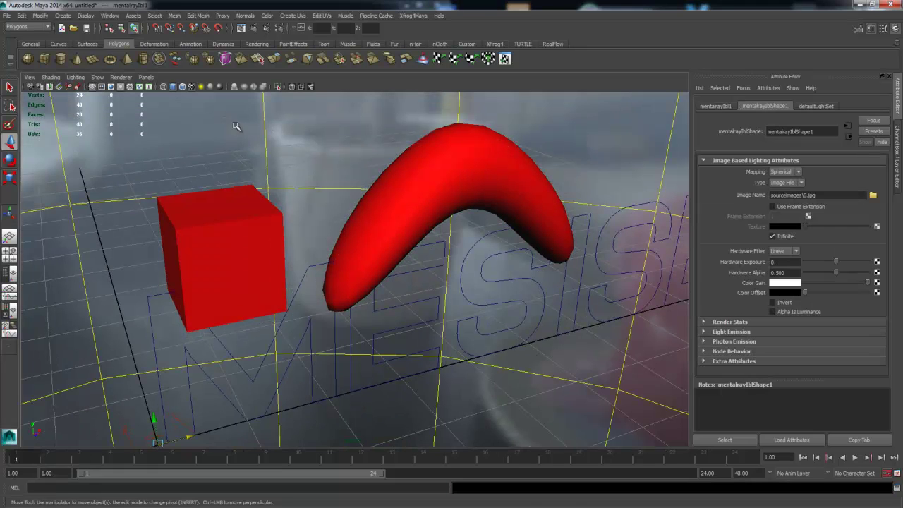
key(ctrl+a)
click(873, 300)
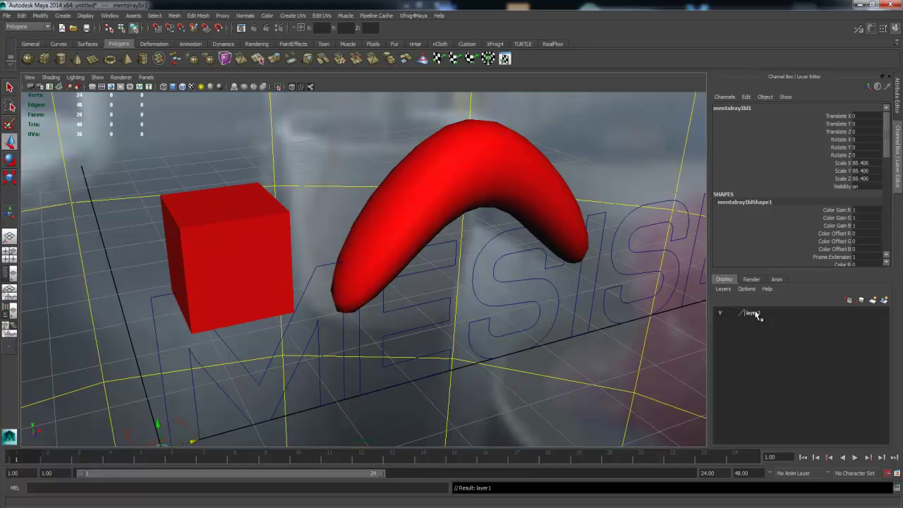
click(755, 315)
right_click(760, 319)
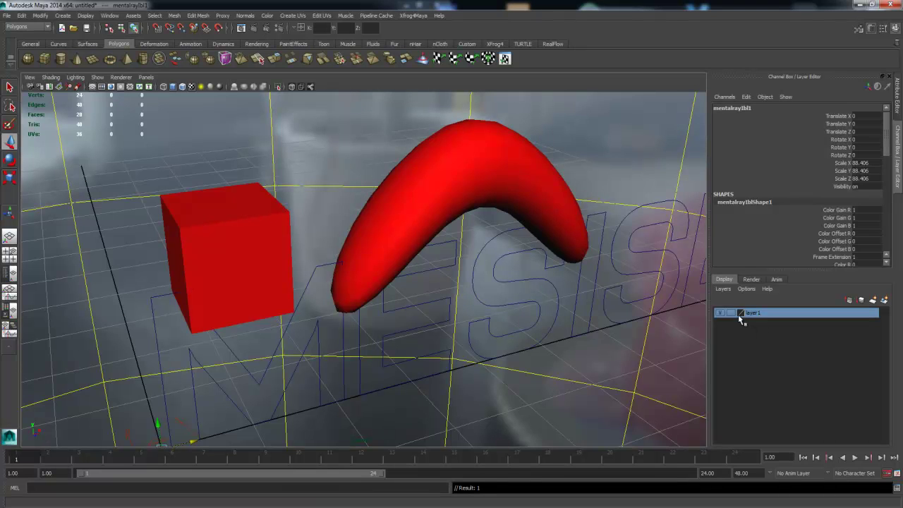
double_click(740, 317)
click(604, 243)
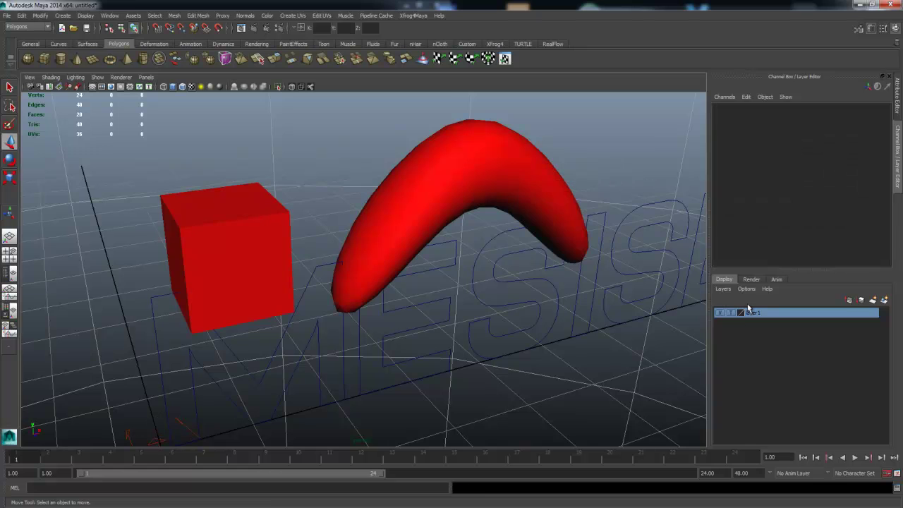
click(730, 314)
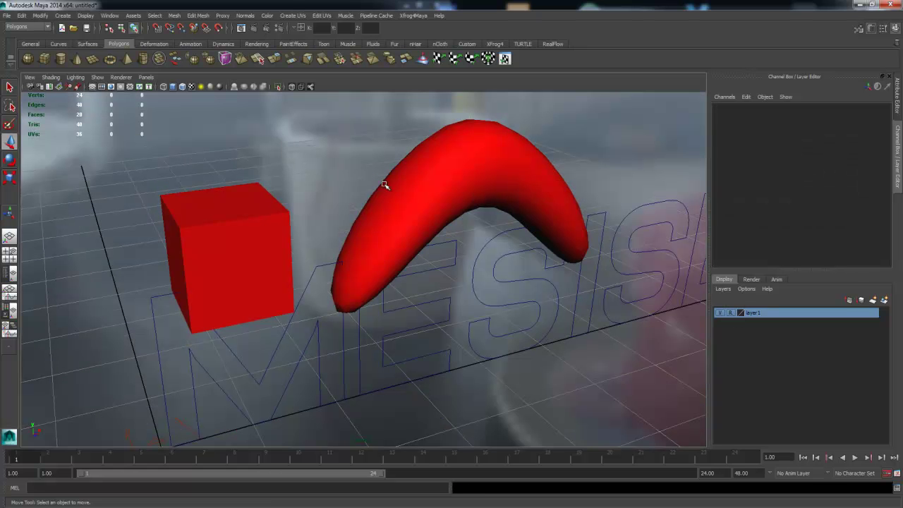
click(720, 315)
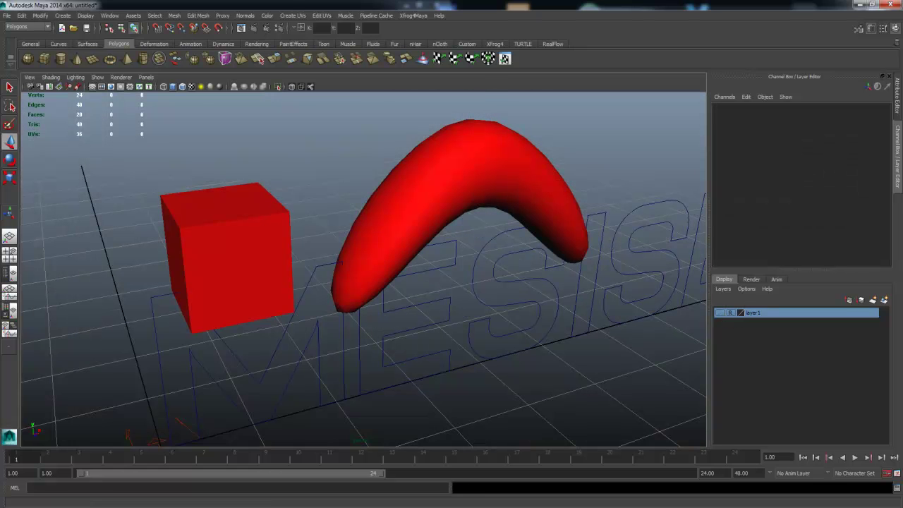
Step: Test-render with layer1 hidden, then show it again and zoom out to the sphere
click(241, 28)
click(24, 103)
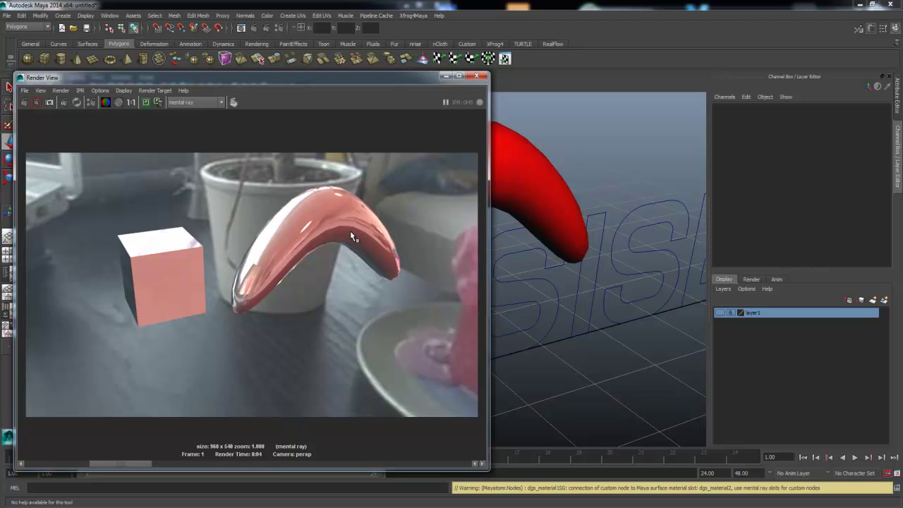
drag(403, 77, 0, 83)
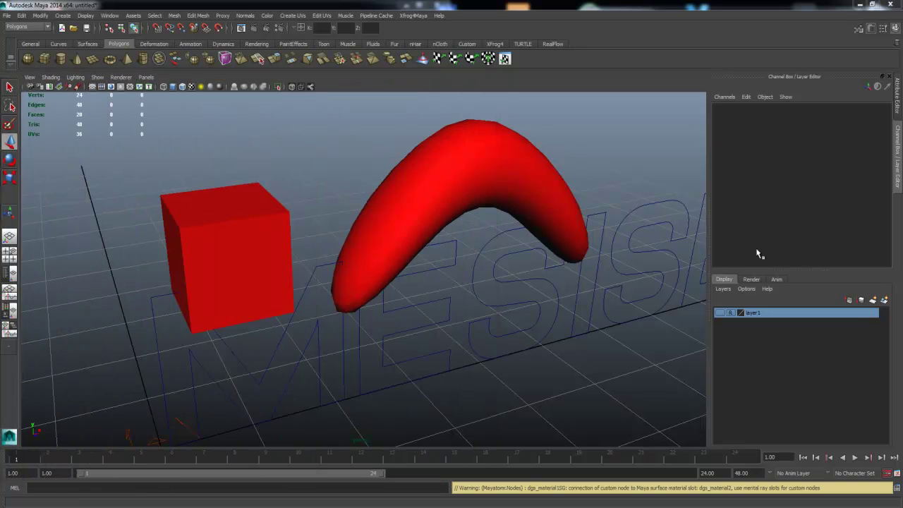
mouse_move(541, 259)
alt+mouse_down()
mouse_move(461, 238)
mouse_move(544, 235)
mouse_move(498, 213)
mouse_move(436, 222)
alt+mouse_up()
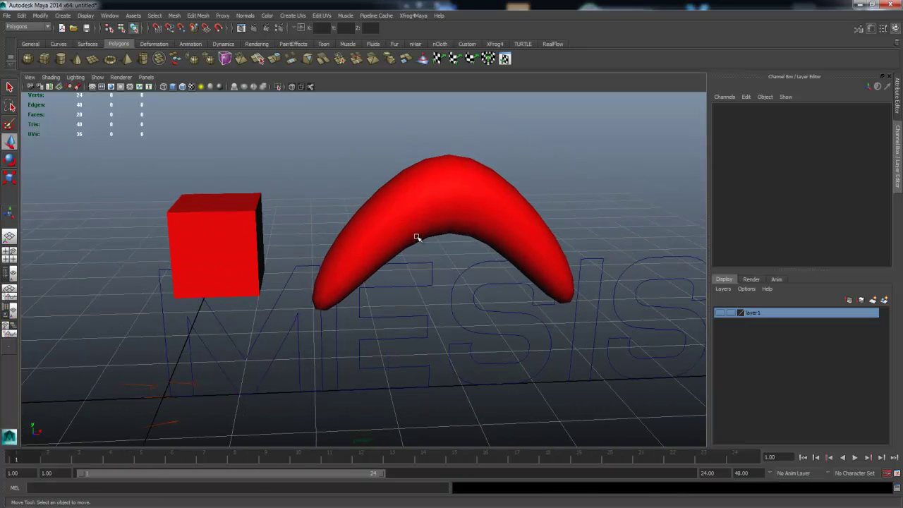
click(720, 313)
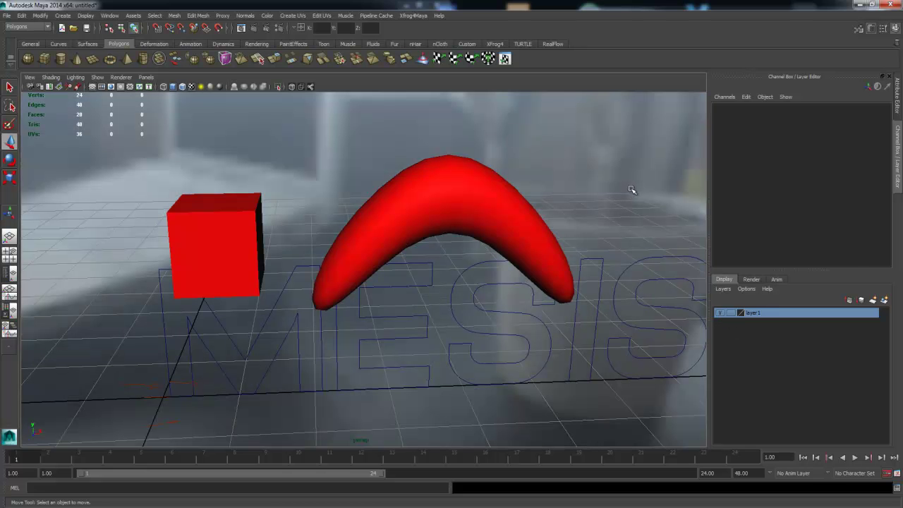
alt+right_drag(630, 191, 505, 143)
click(665, 222)
alt+right_drag(665, 221, 374, 197)
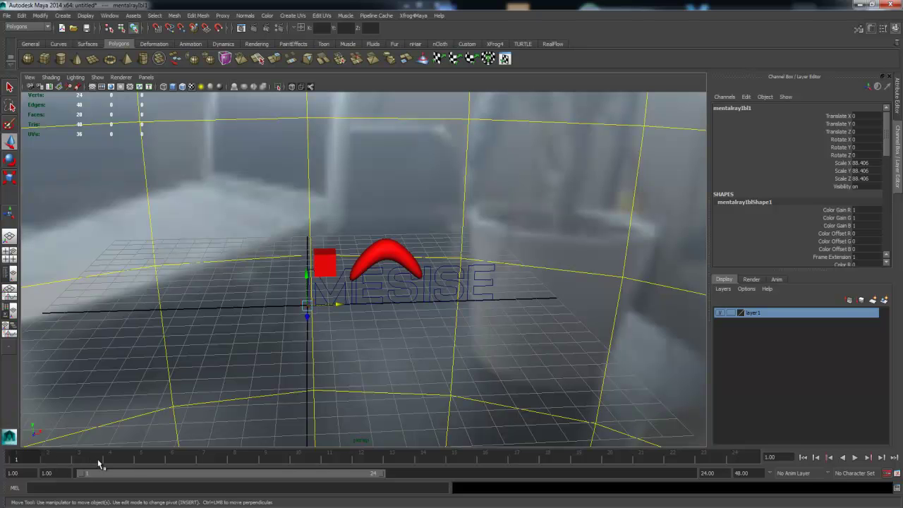
Step: Keyframe the IBL sphere, rotate it at frame 24, and play back the animation
key(s)
click(734, 459)
key(e)
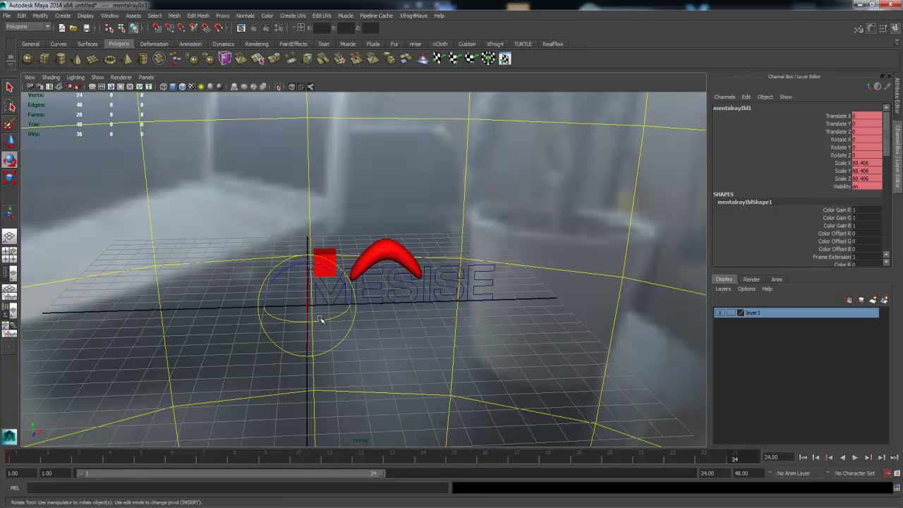
drag(321, 319, 287, 319)
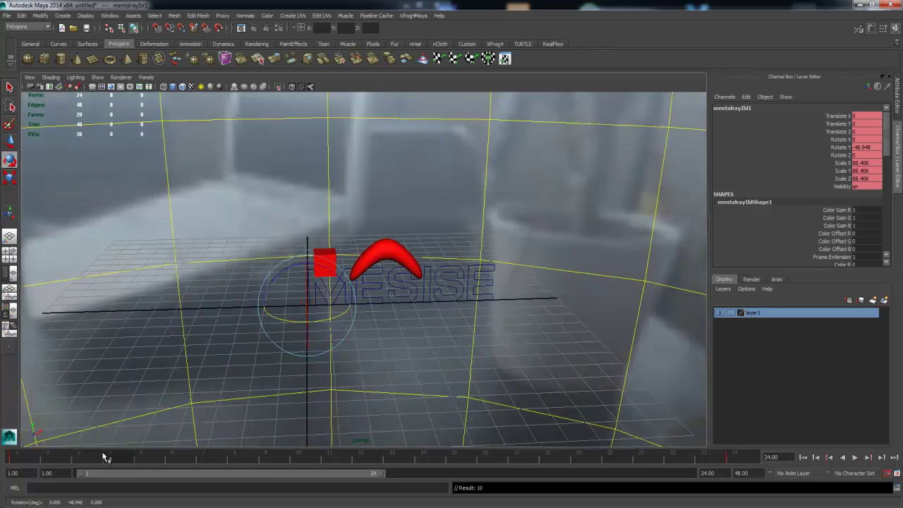
key(alt+v)
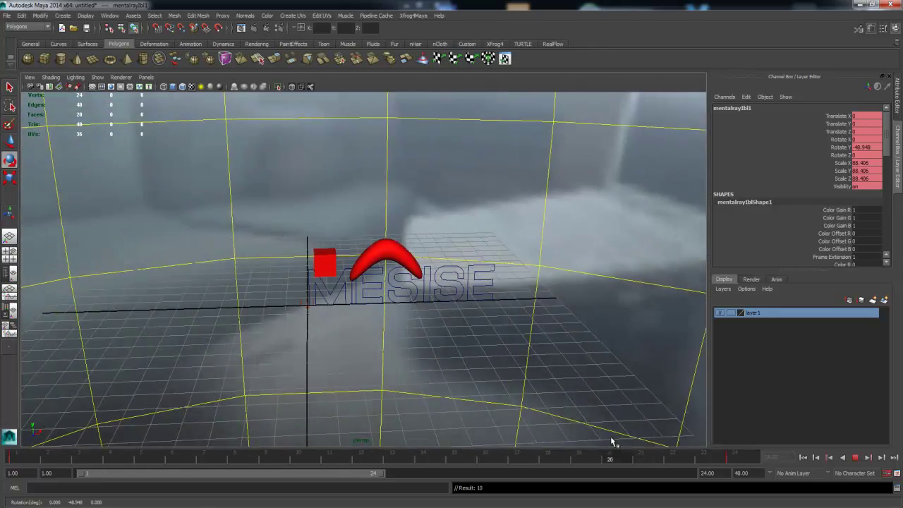
key(alt+v)
alt+right_drag(184, 359, 584, 353)
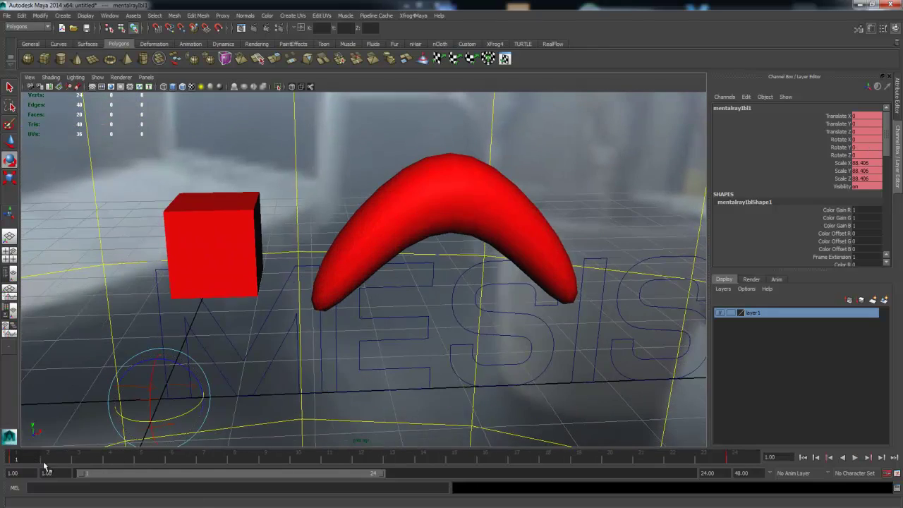
key(alt+v)
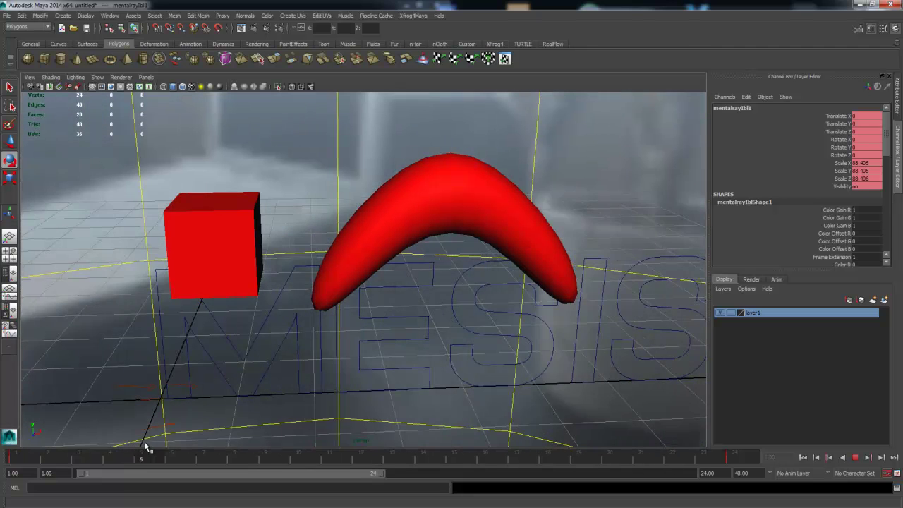
key(alt+v)
key(e)
Step: Rotate the environment to -16.619 in Y, re-render, and check the alpha channel
click(241, 28)
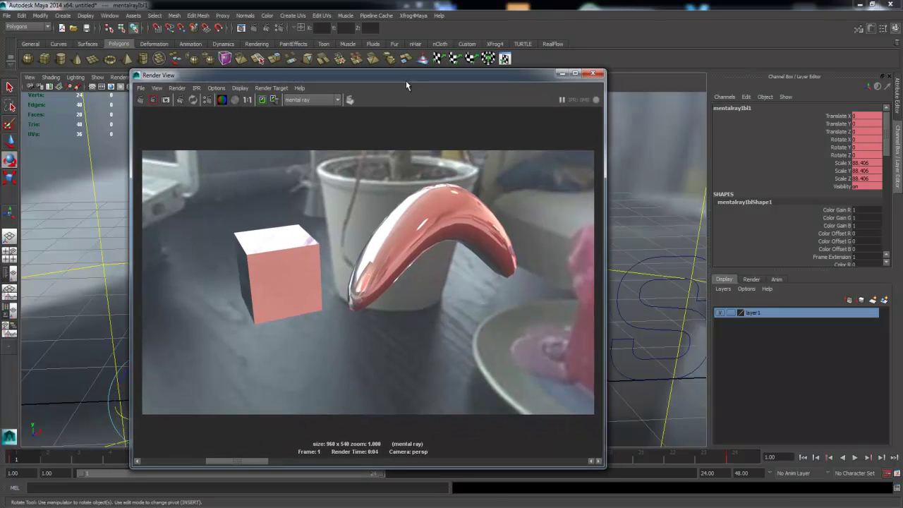
click(139, 99)
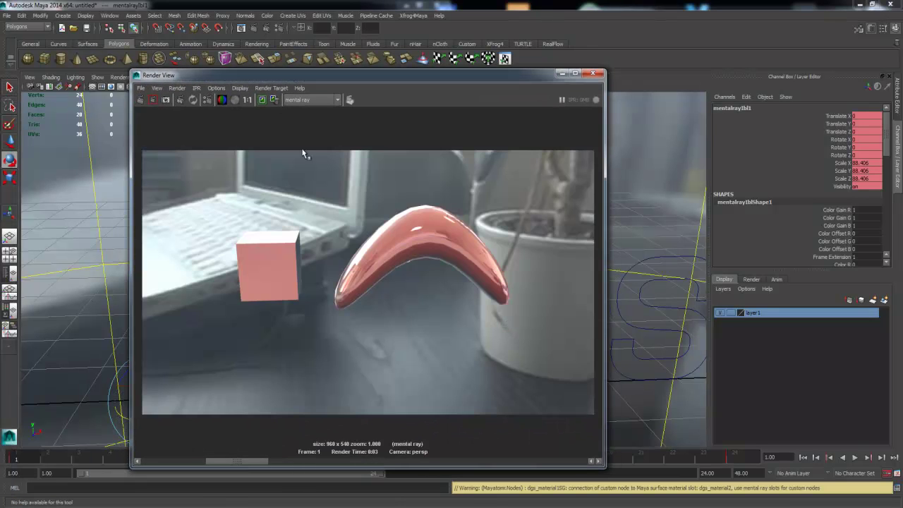
drag(277, 74, 312, 56)
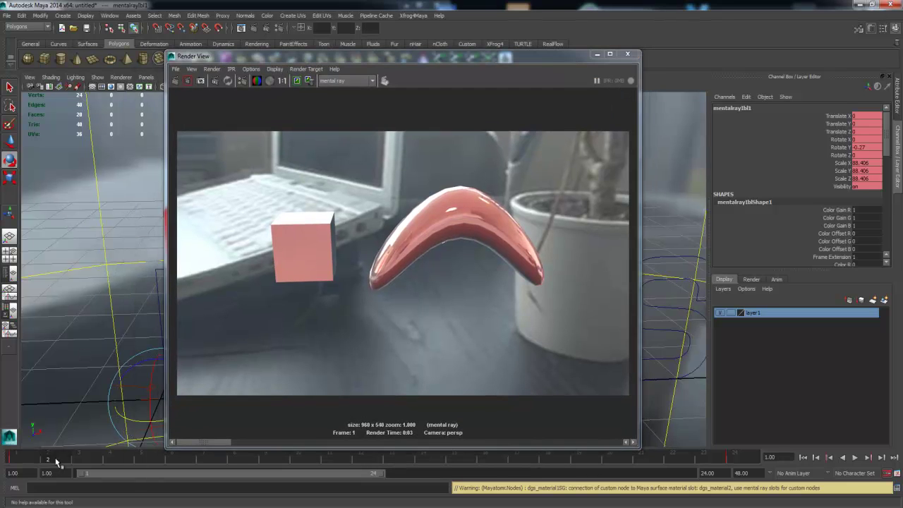
click(175, 79)
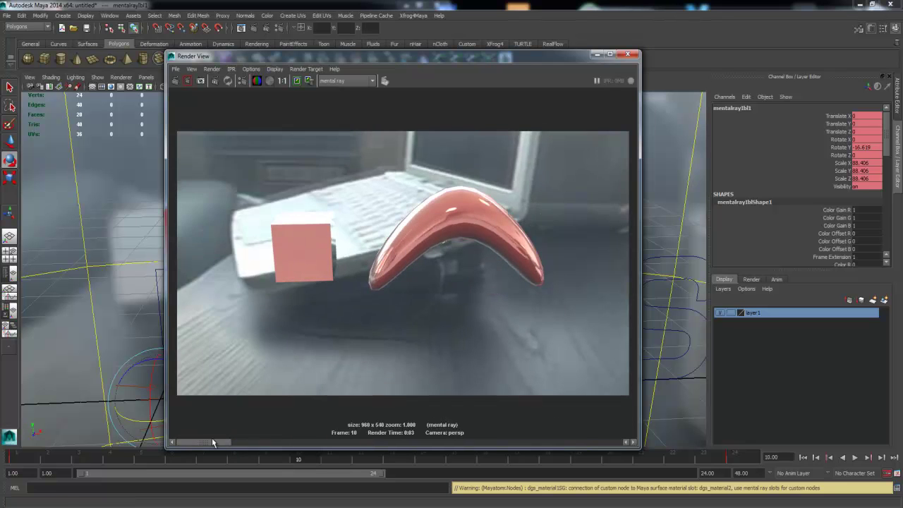
click(270, 81)
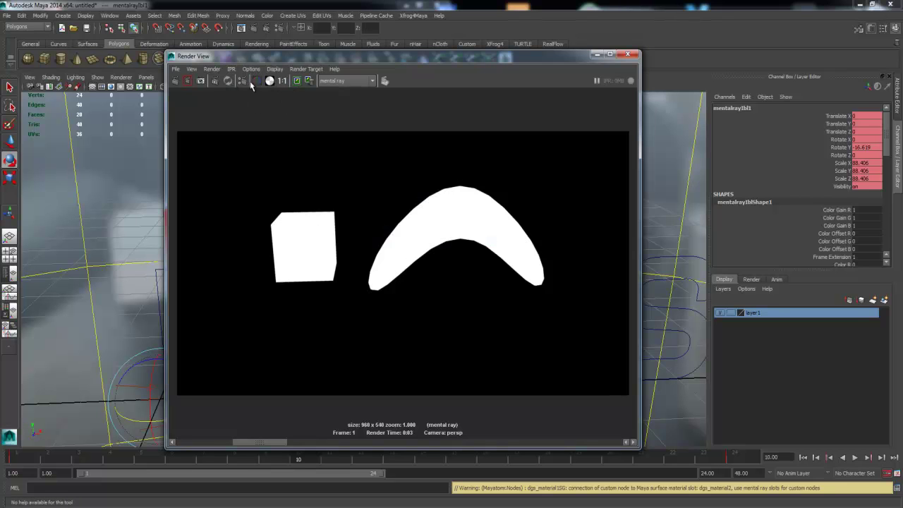
click(251, 85)
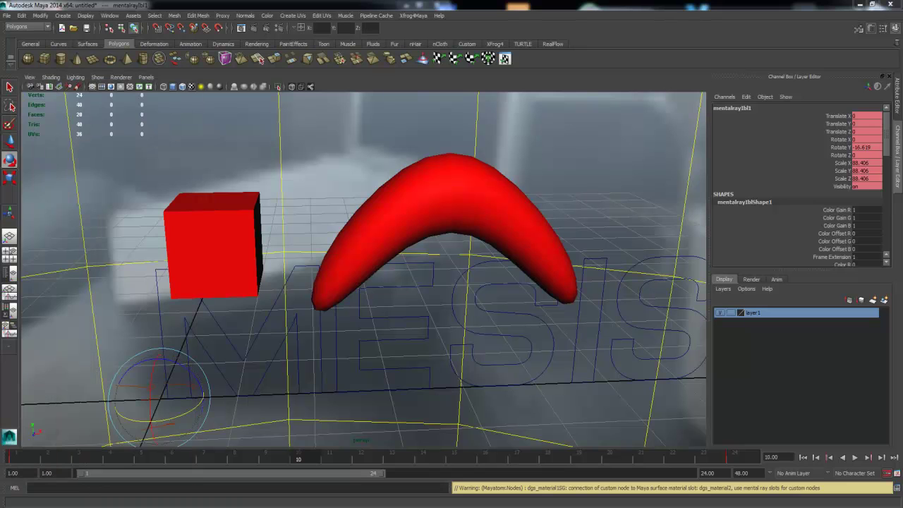
Step: Swap mentalrayIbl1's image for Warehouse-with-lights.jpg and re-render in mental ray
click(342, 169)
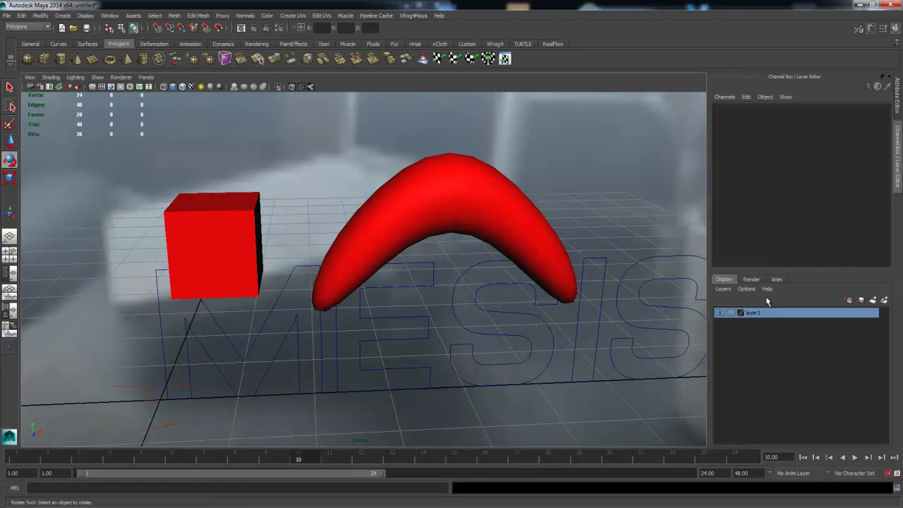
click(647, 189)
key(ctrl+a)
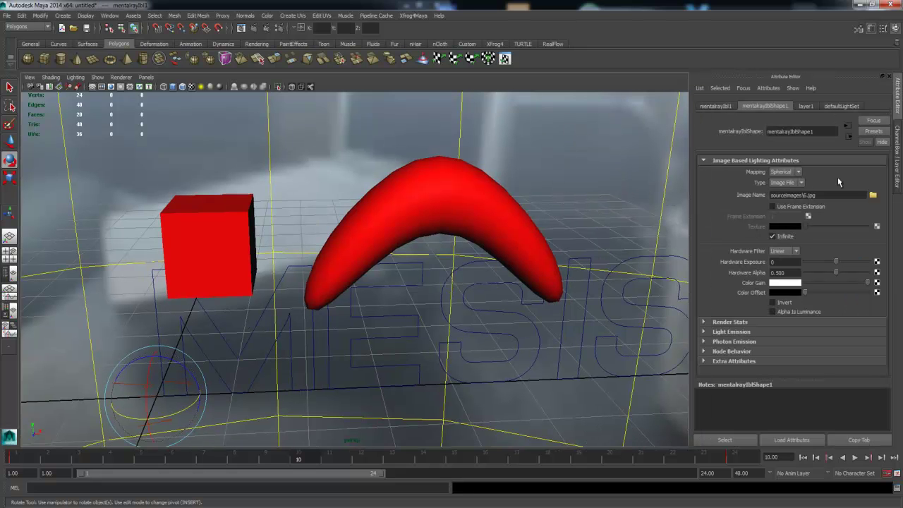
click(872, 196)
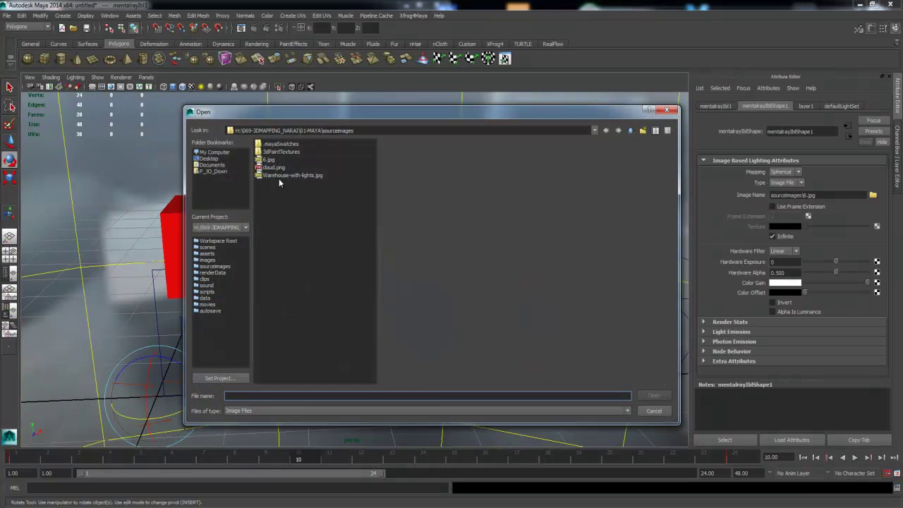
click(281, 175)
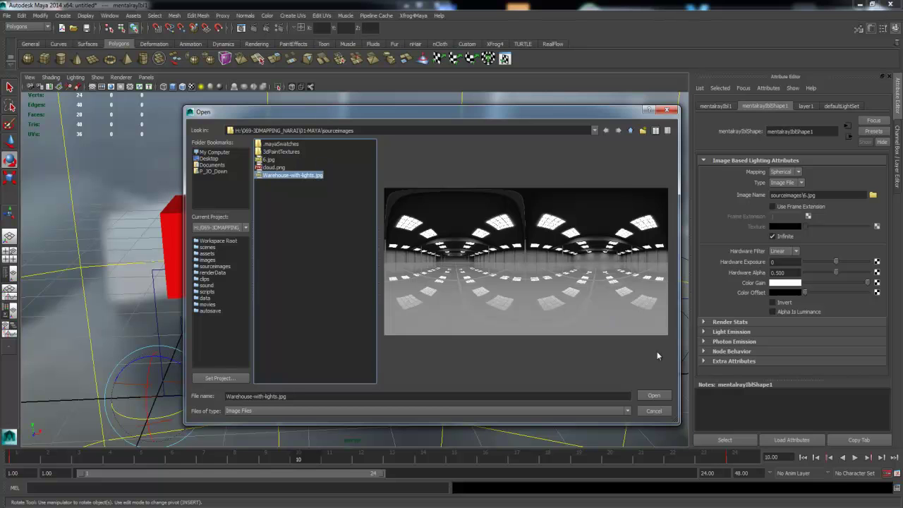
click(654, 395)
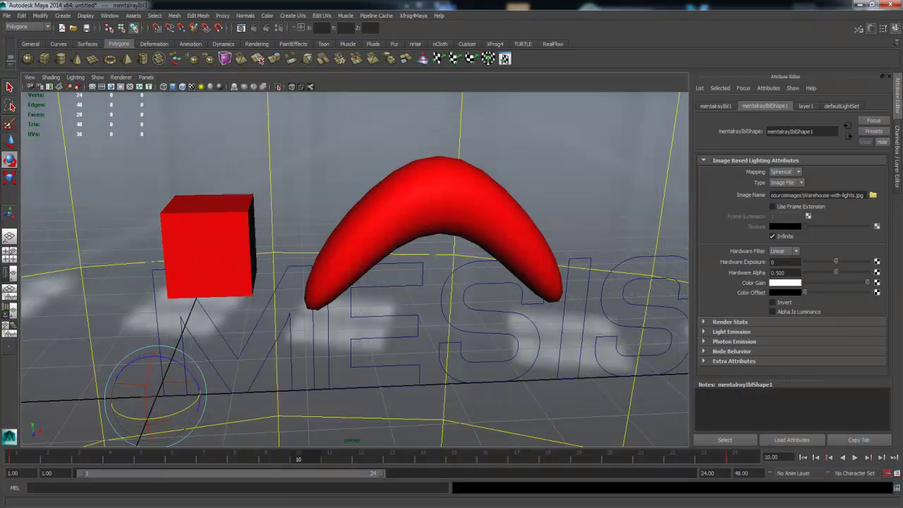
click(241, 28)
click(73, 98)
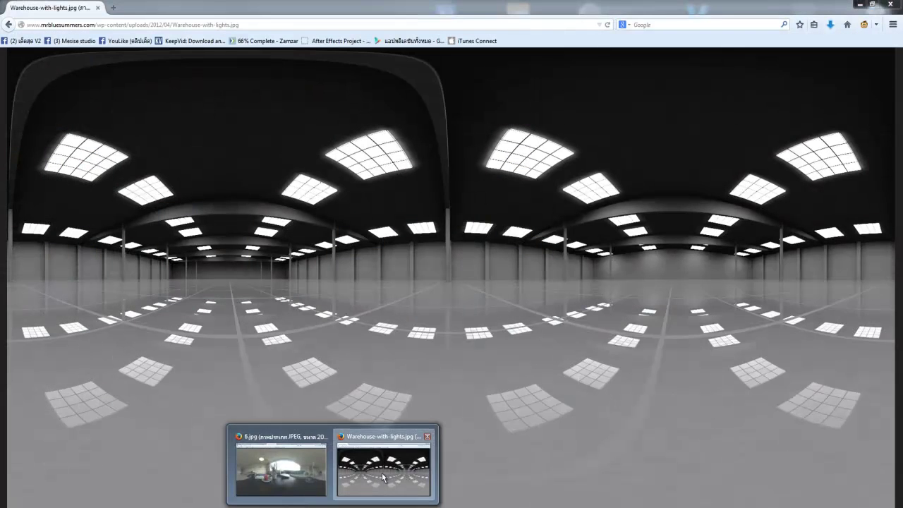
Step: Return to the 'hdri' image results and open the full-size city street panorama
click(382, 478)
click(8, 24)
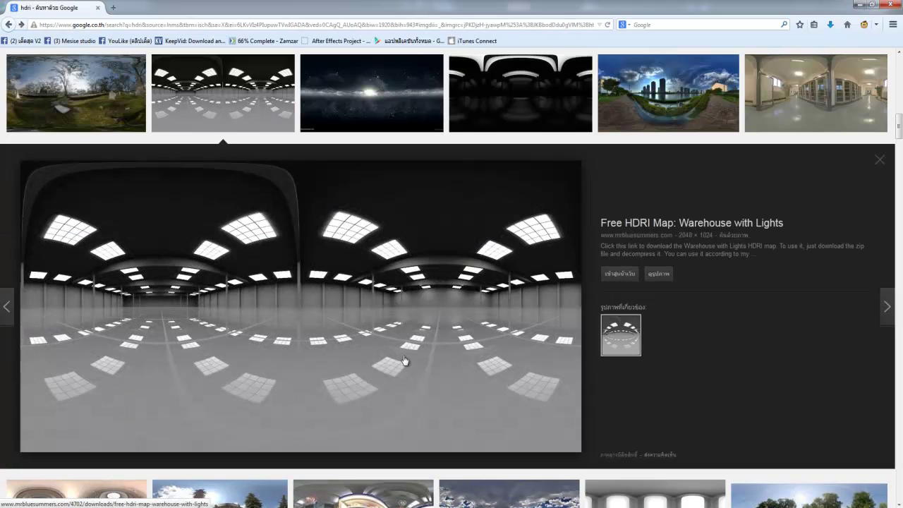
scroll(404, 360, down, 2)
scroll(404, 360, down, 3)
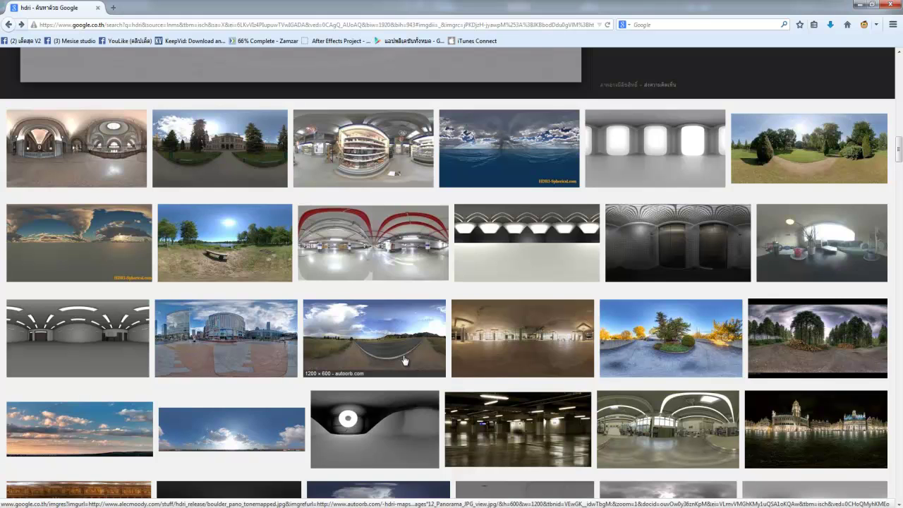
scroll(404, 360, down, 4)
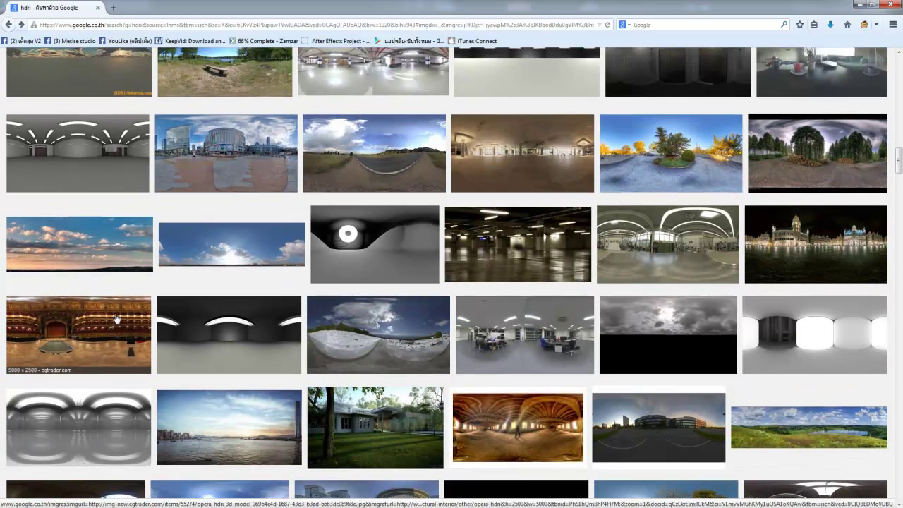
scroll(111, 337, down, 2)
scroll(111, 336, down, 1)
click(506, 368)
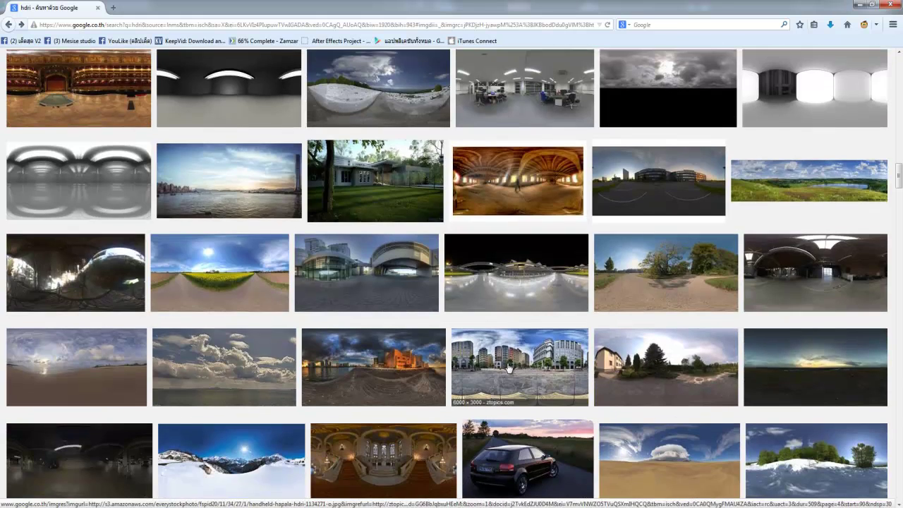
click(656, 273)
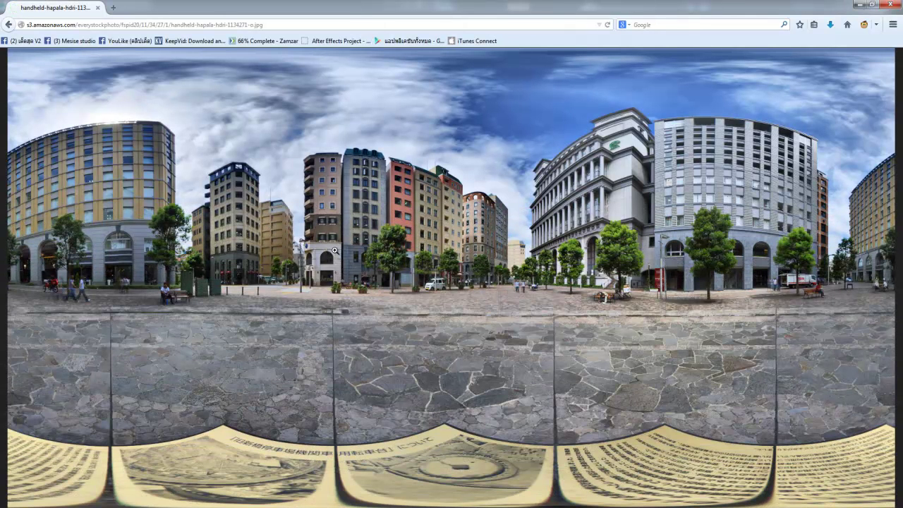
Step: Save the panorama as handheld-hapala-hdri-1134271-o.jpg into sourceimages
right_click(335, 250)
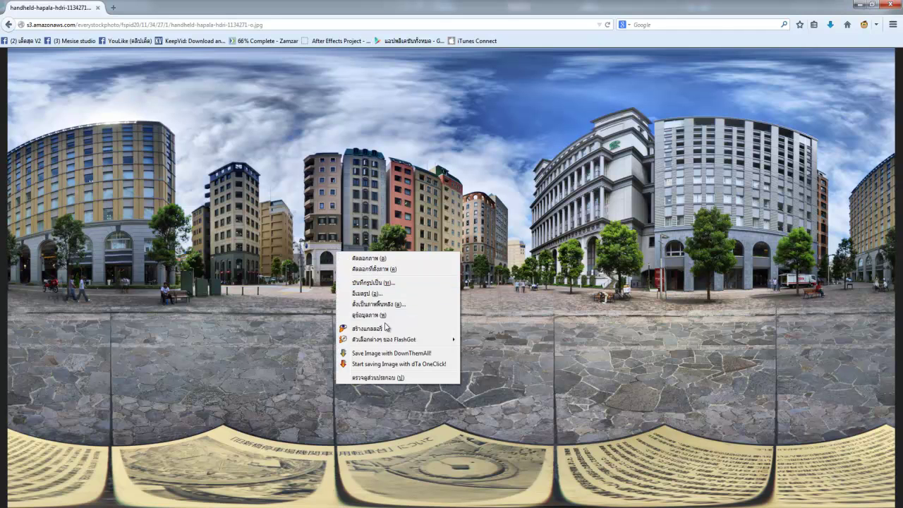
click(393, 282)
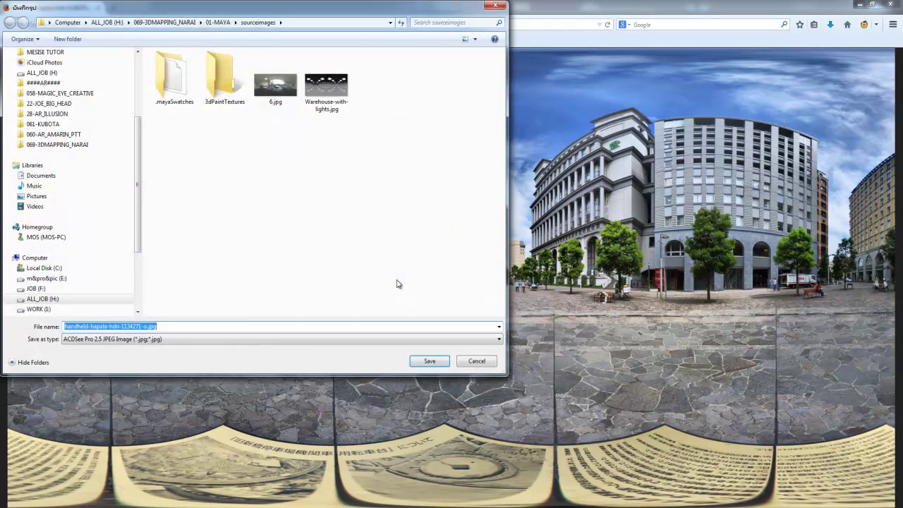
key(Return)
click(859, 4)
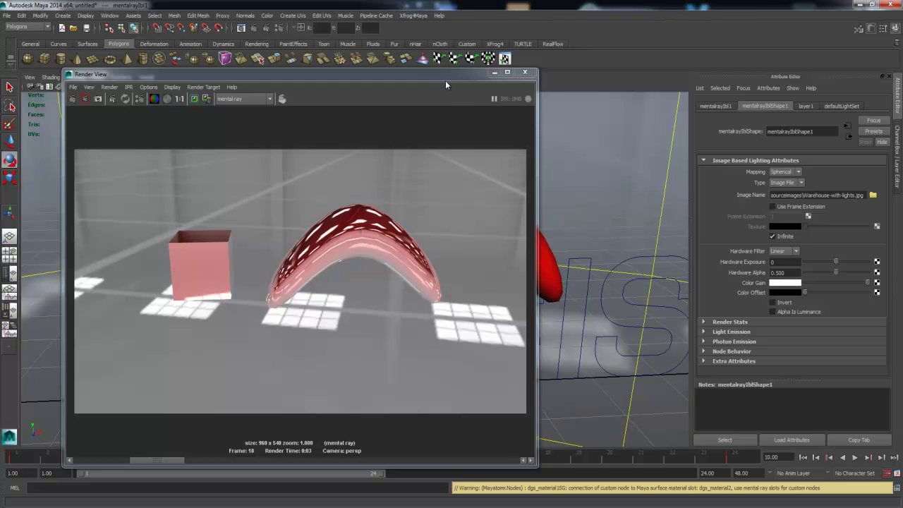
Step: Load handheld-hapala-hdri-1134271-o.jpg as the IBL image and re-render the scene
click(873, 194)
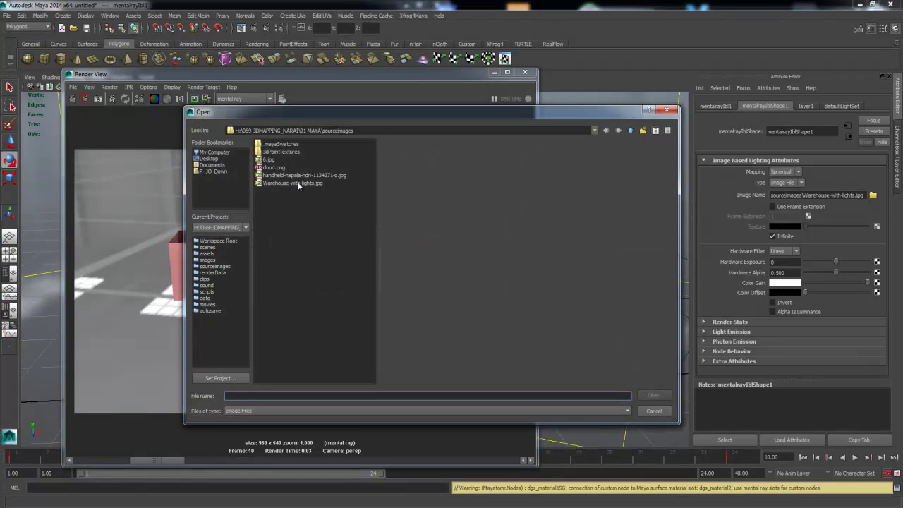
click(297, 182)
click(299, 174)
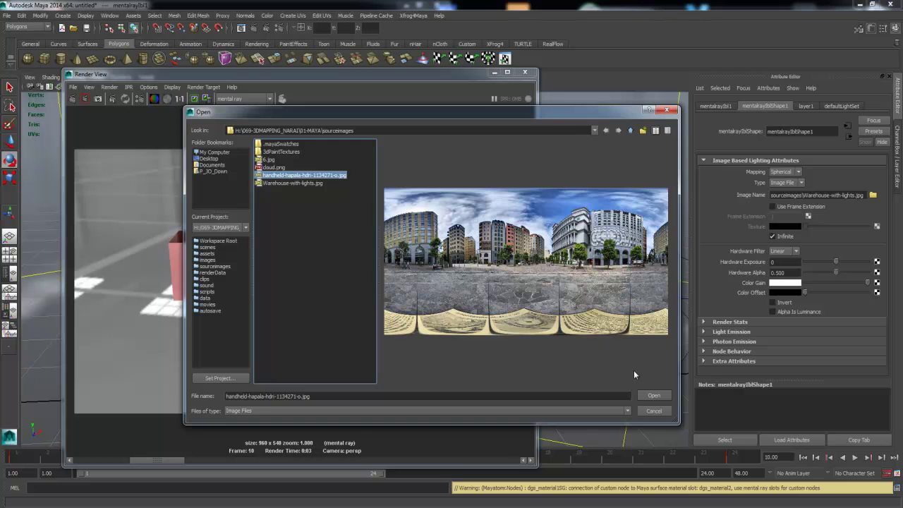
click(653, 395)
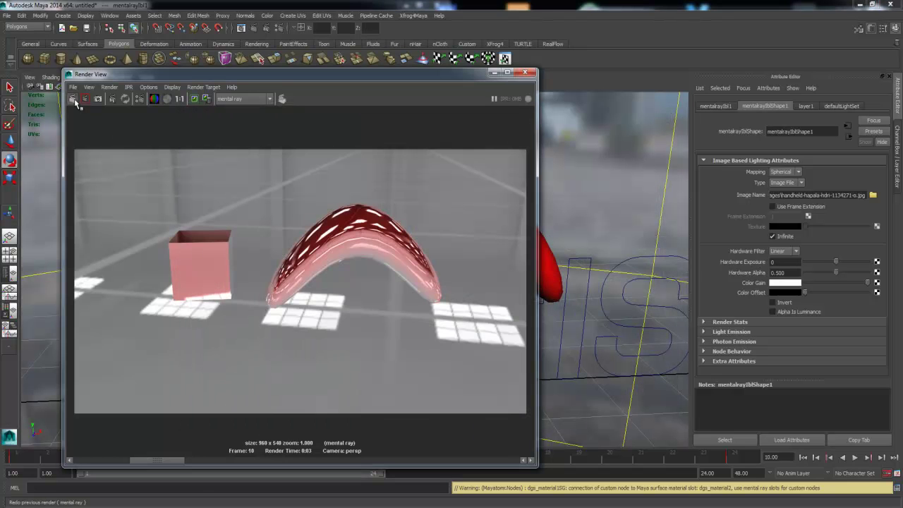
click(73, 99)
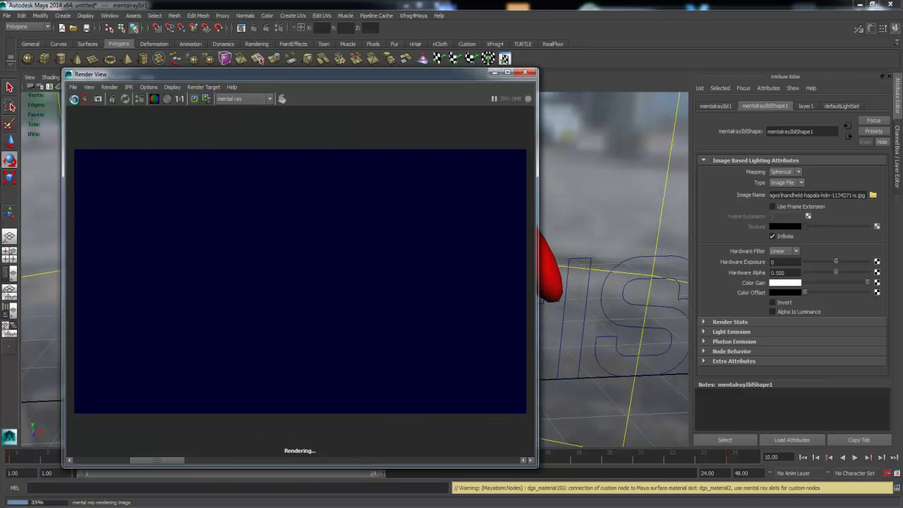
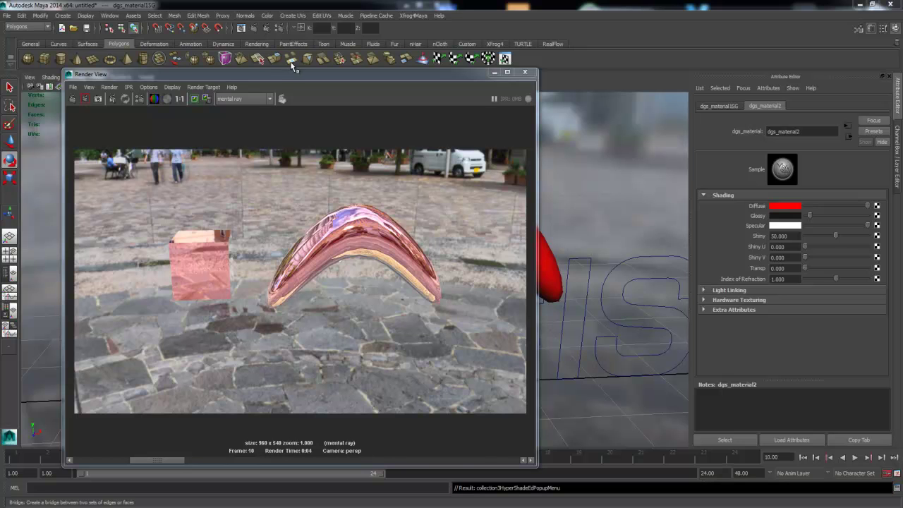
Step: Assign the dielectric material to the cube and select the cube
drag(346, 76, 742, 185)
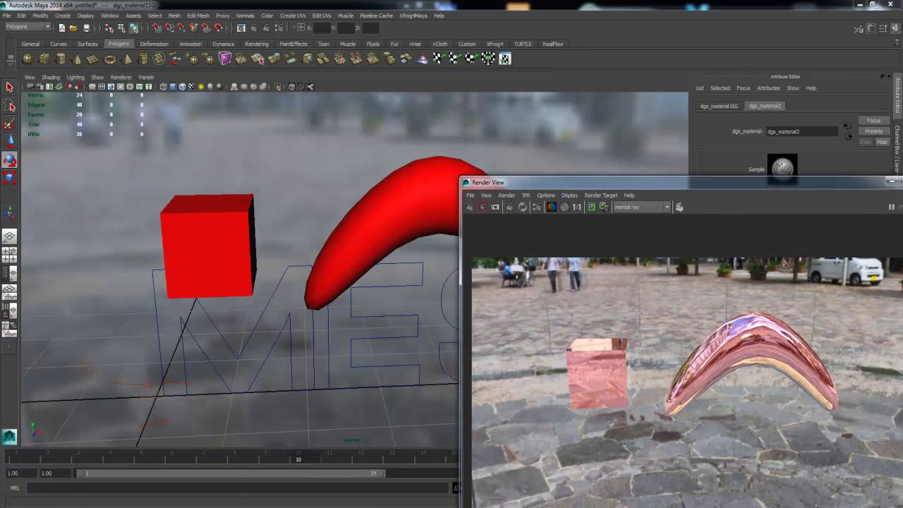
middle_drag(187, 200, 205, 221)
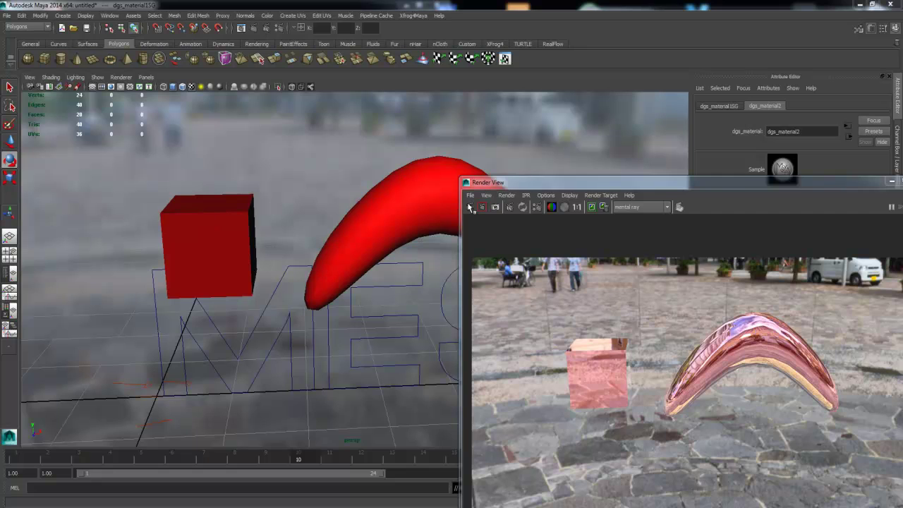
click(470, 208)
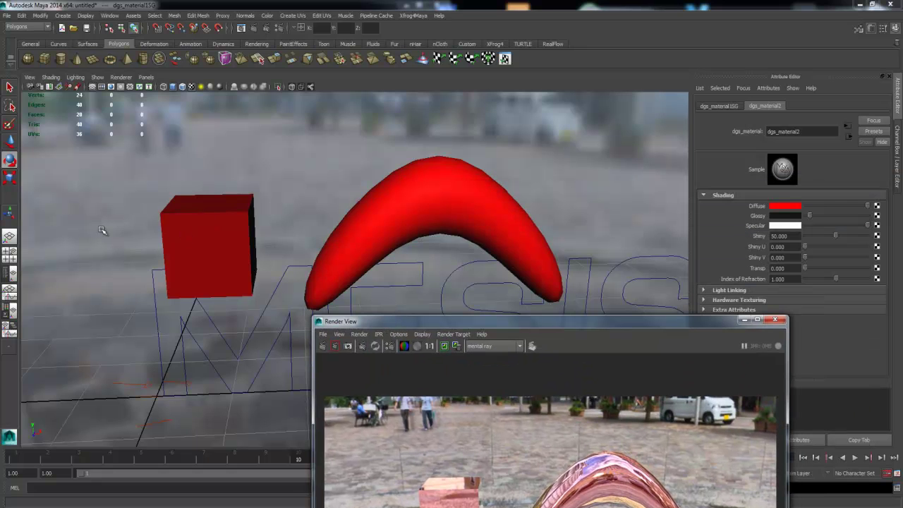
click(170, 224)
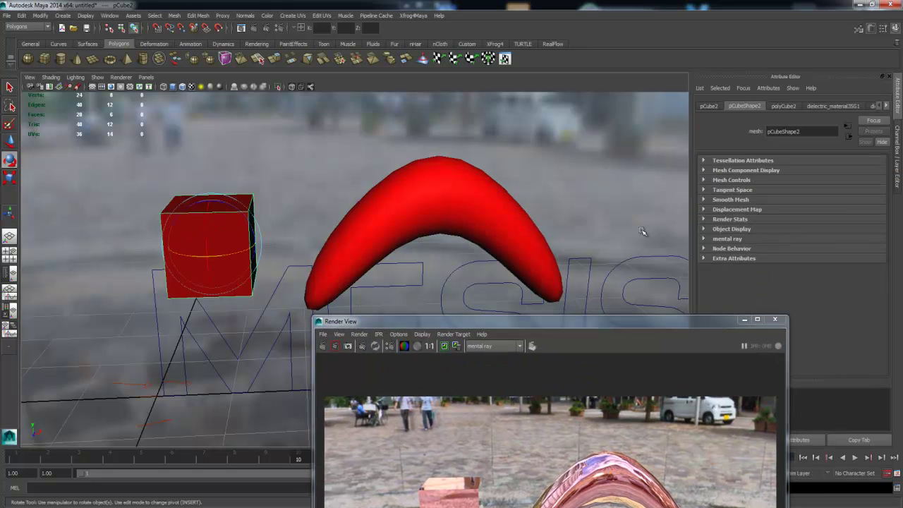
Step: Redo the mental ray render, check its alpha channel, then return to the RGB view
drag(607, 321, 547, 65)
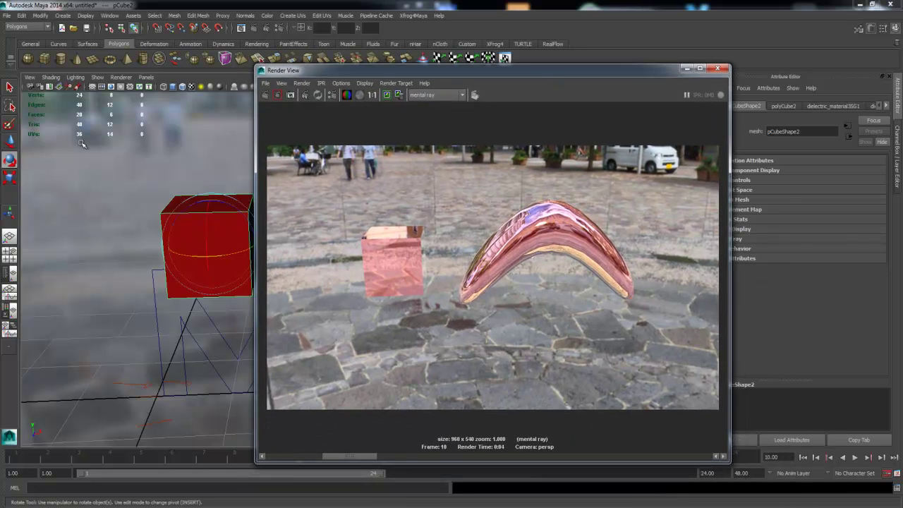
click(266, 95)
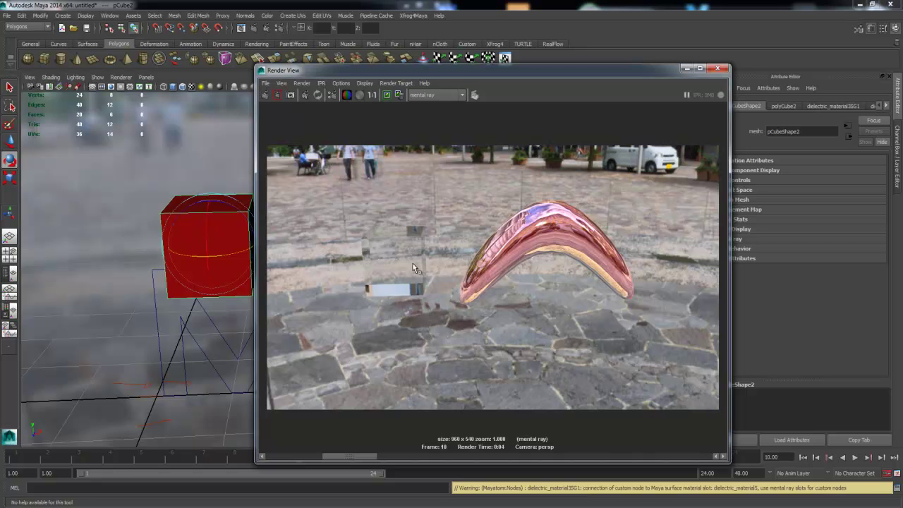
click(358, 94)
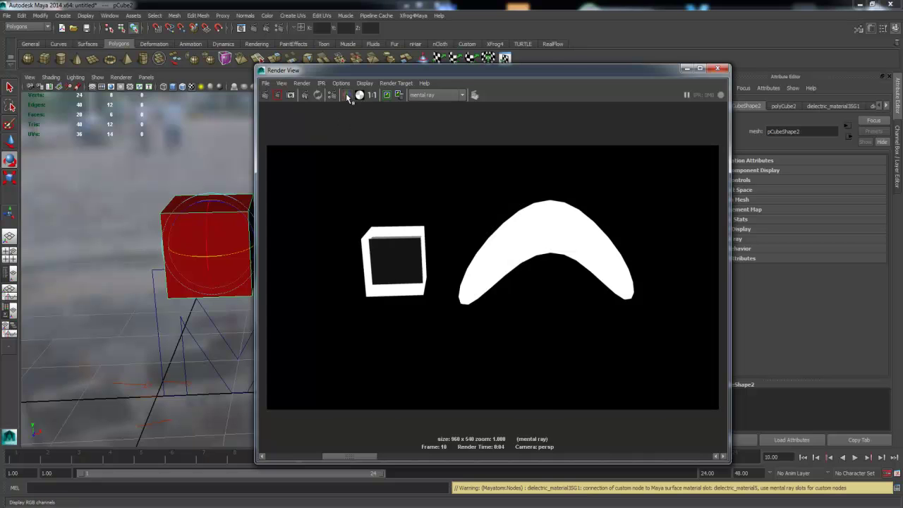
click(347, 95)
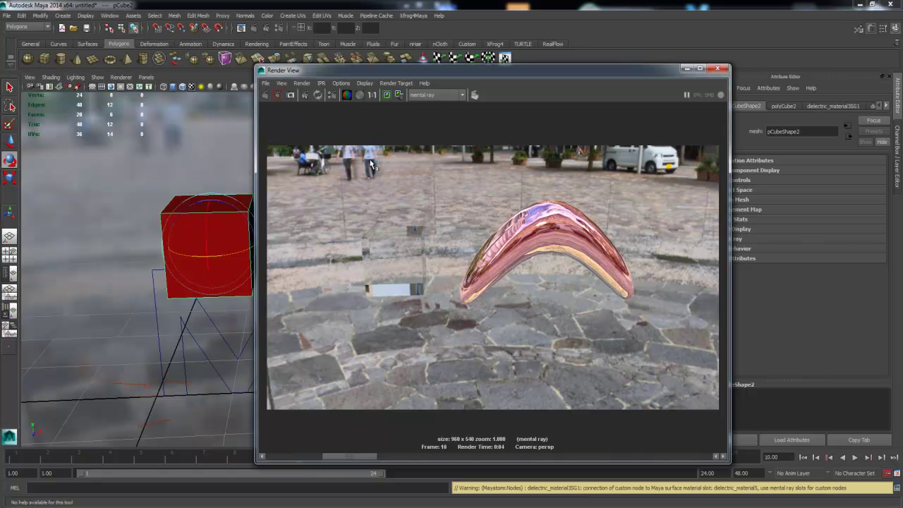
mouse_move(433, 70)
mouse_down()
mouse_move(577, 123)
mouse_move(617, 119)
mouse_up()
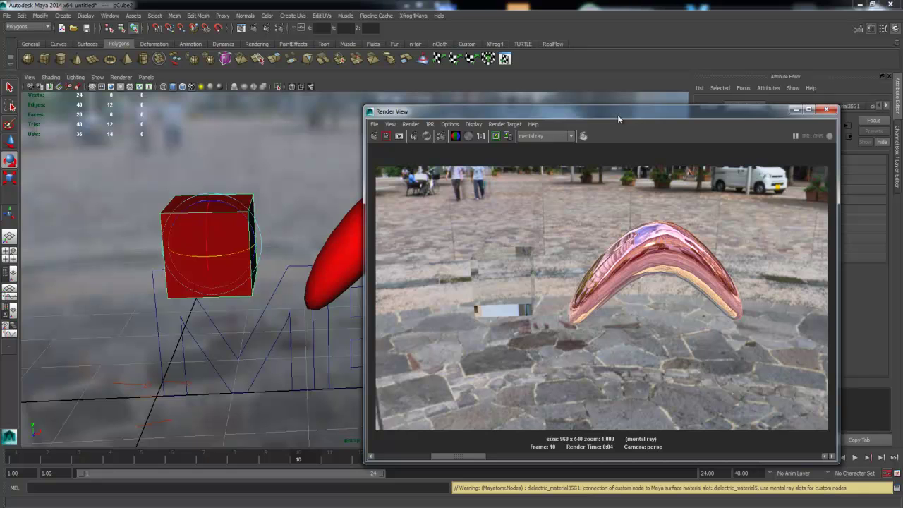
drag(576, 114, 591, 156)
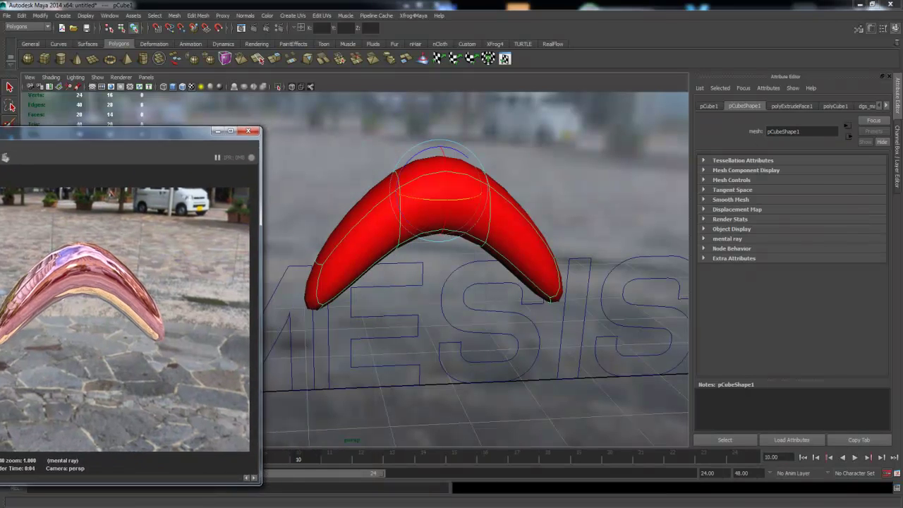
Step: Set dgs_material2's diffuse colour to an orange-yellow and re-render the boomerang
click(885, 107)
click(885, 106)
click(869, 106)
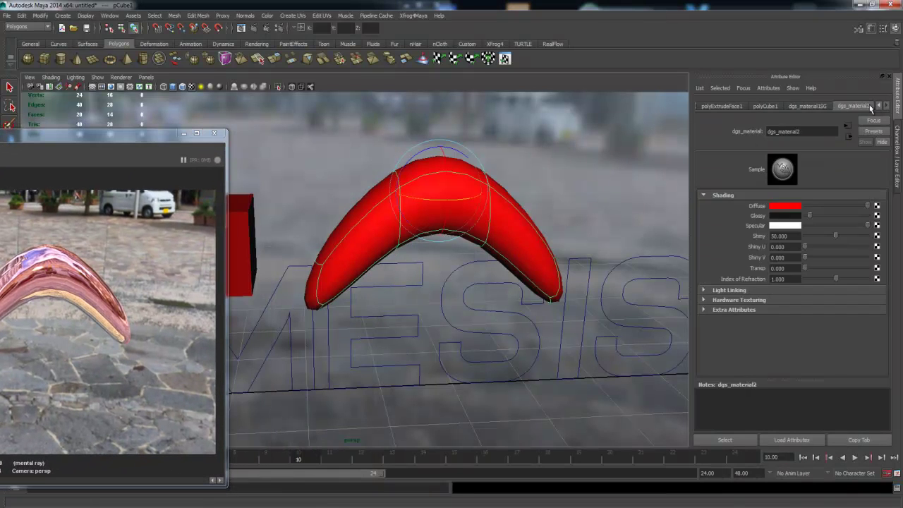
click(786, 209)
click(779, 201)
drag(880, 190, 875, 185)
drag(153, 137, 456, 119)
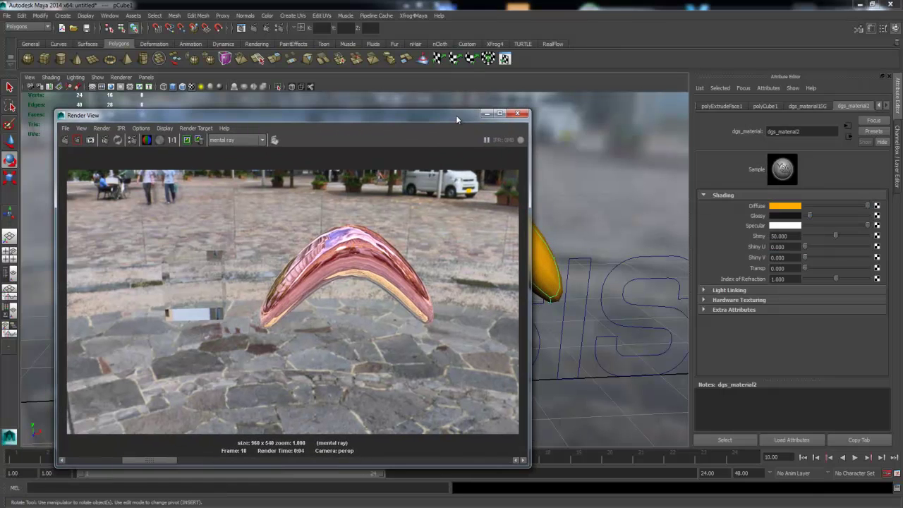
click(65, 139)
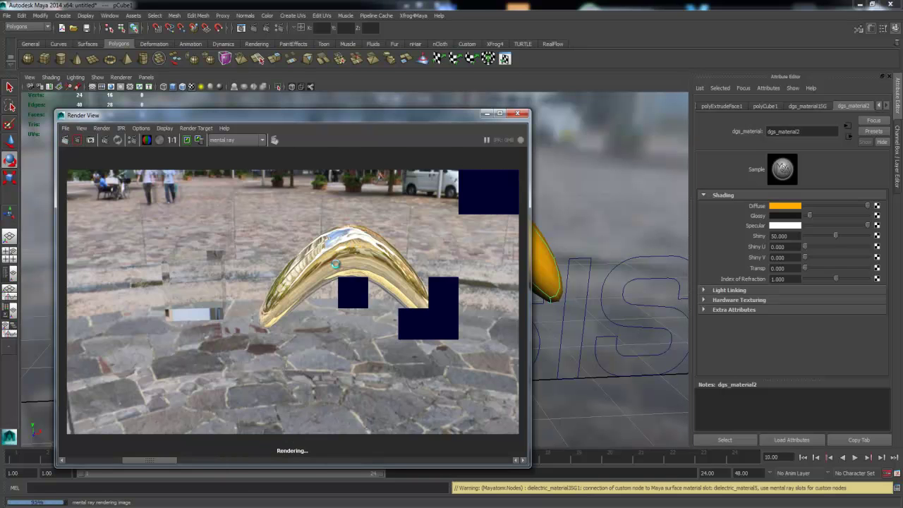
Step: Lower dgs_material2's specular toward grey and re-render the boomerang as gold
mouse_move(861, 226)
mouse_down()
mouse_move(830, 226)
mouse_move(822, 215)
mouse_up()
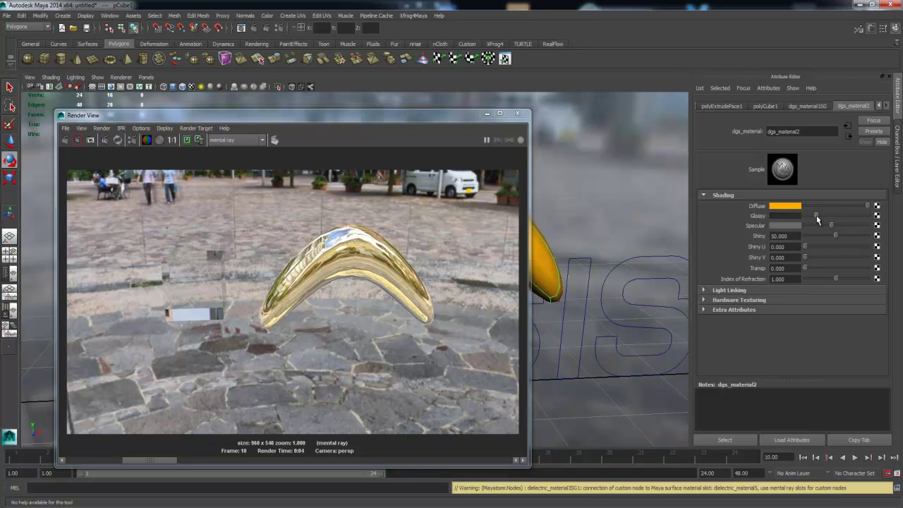
click(65, 140)
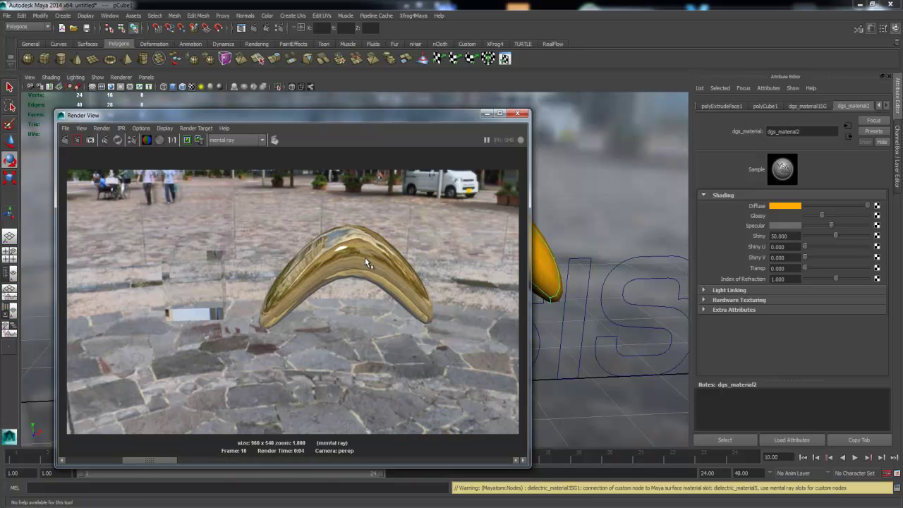
drag(409, 115, 438, 104)
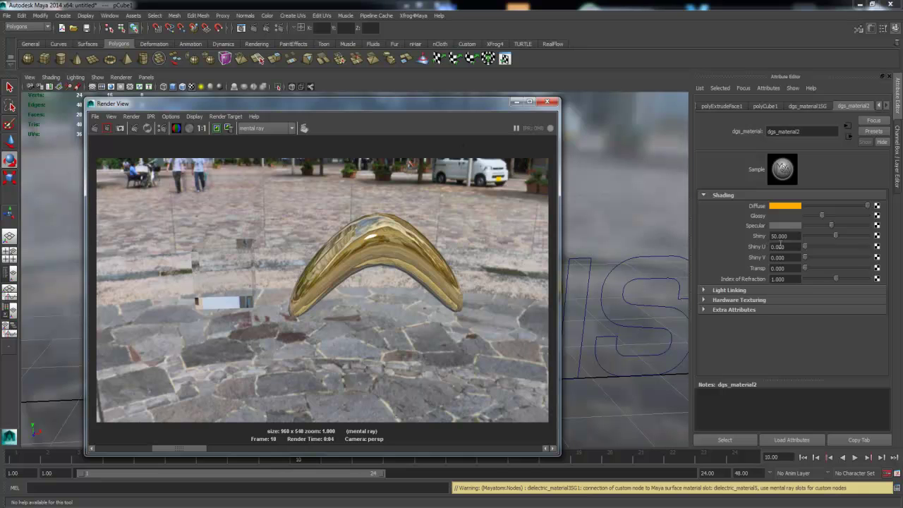
click(736, 291)
mouse_move(430, 107)
mouse_down()
mouse_move(650, 94)
mouse_move(556, 199)
mouse_move(659, 272)
mouse_move(518, 281)
mouse_up()
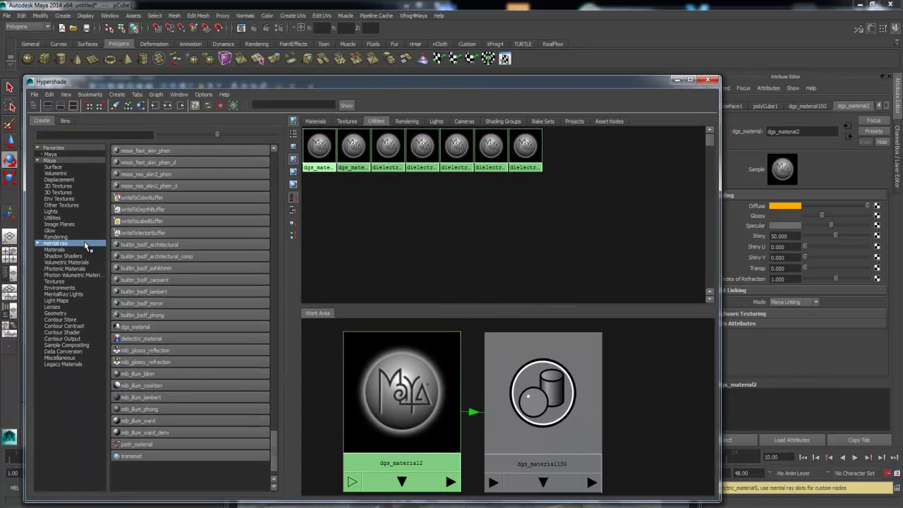
Step: Create a mia_material_x node from Hypershade's mental ray Materials list
scroll(188, 220, up, 5)
scroll(188, 220, up, 3)
scroll(188, 219, up, 5)
scroll(187, 219, up, 4)
scroll(188, 219, up, 3)
scroll(187, 219, up, 3)
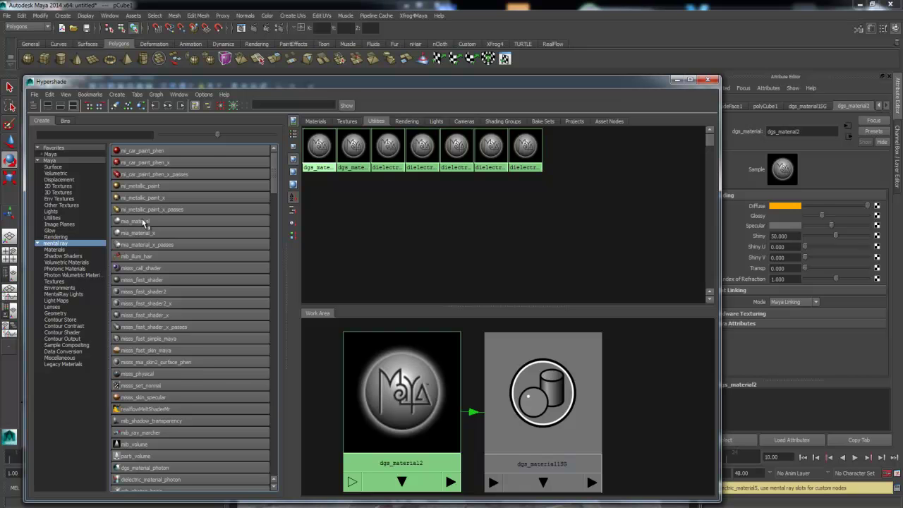
drag(260, 80, 352, 236)
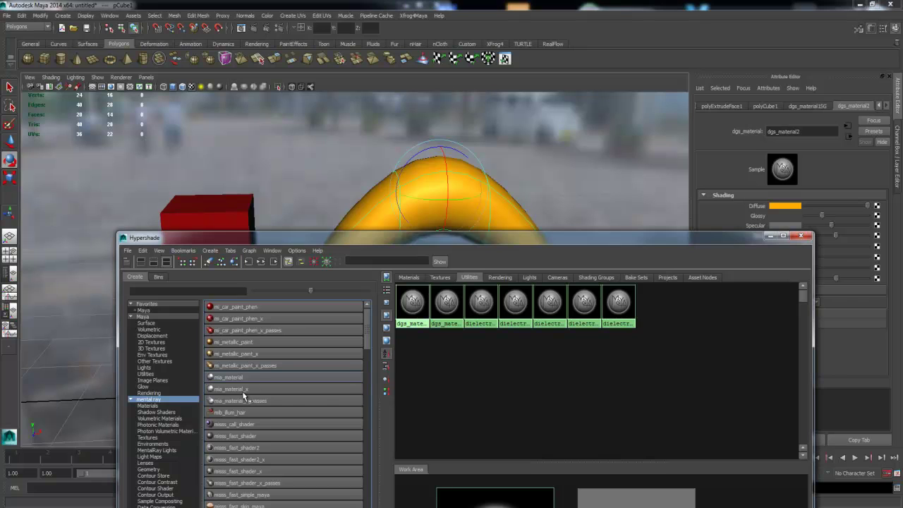
click(236, 392)
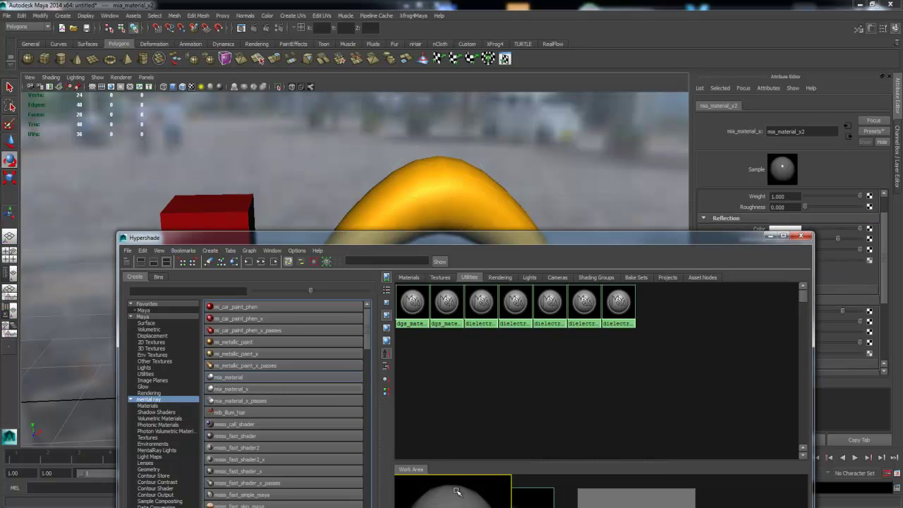
Step: Place the new node in the work area, make its reflection colour orange, and render
drag(456, 492, 492, 491)
mouse_move(484, 492)
middle_down()
mouse_move(486, 252)
mouse_move(471, 212)
middle_up()
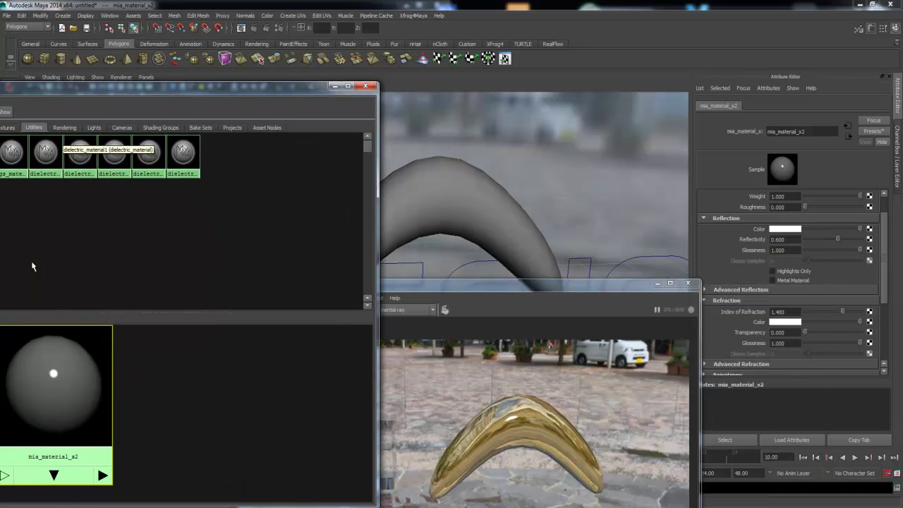
click(782, 230)
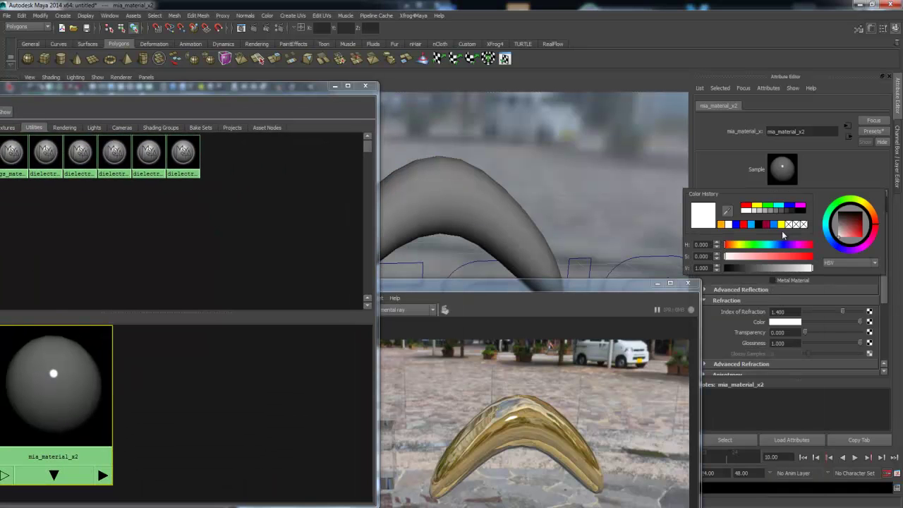
click(780, 224)
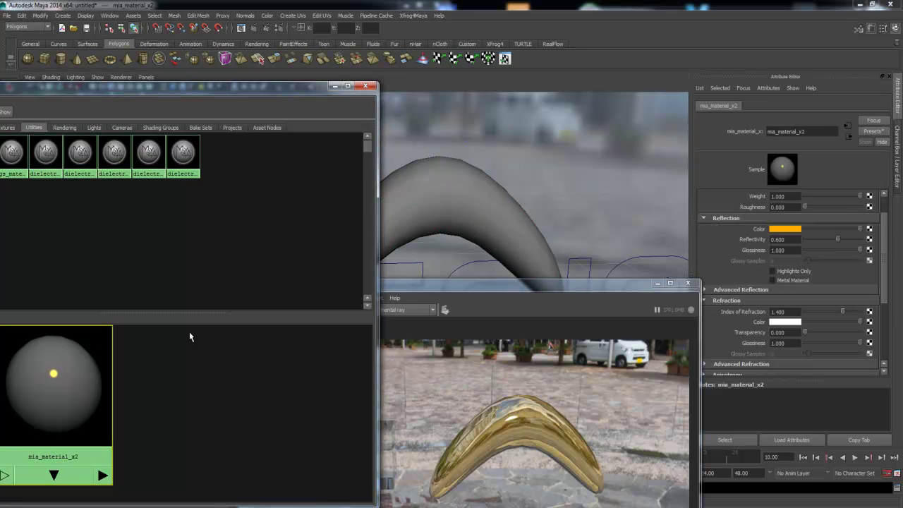
drag(590, 304, 536, 210)
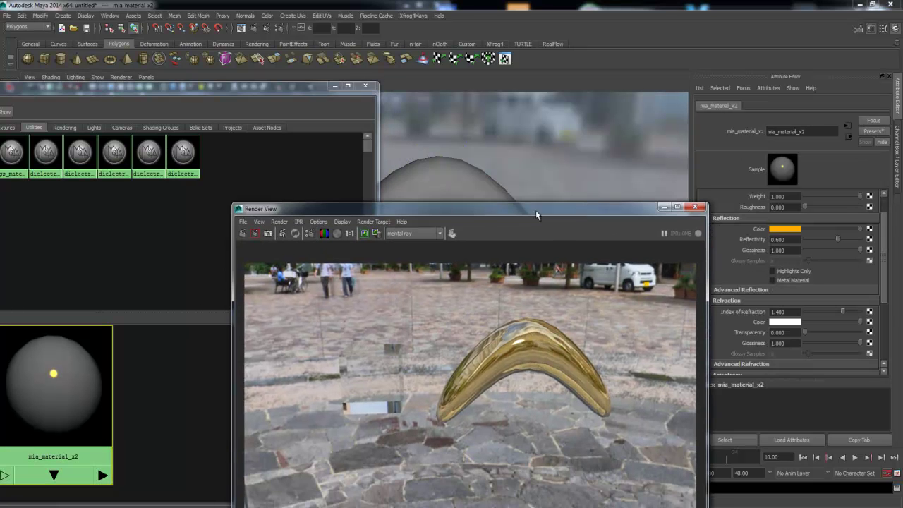
click(241, 233)
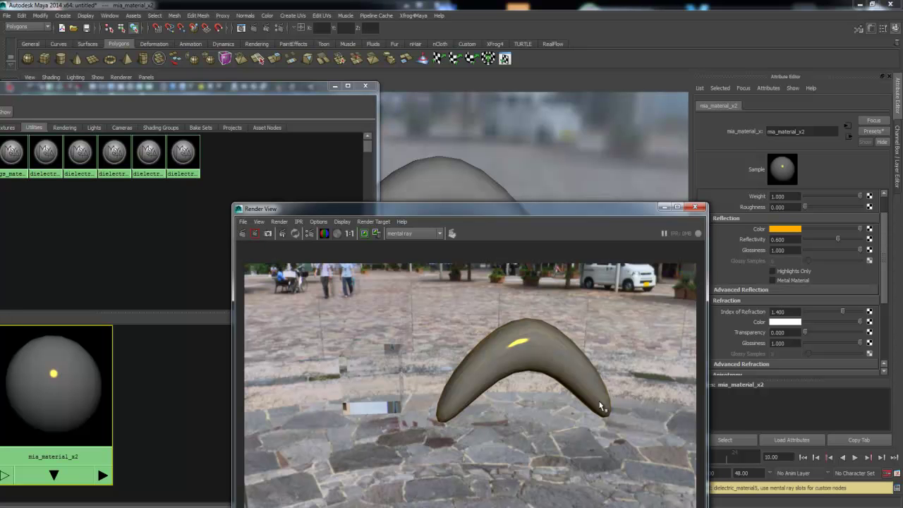
Step: Darken the refraction colour to black, re-render, and set the reflection colour to white
drag(841, 324, 784, 327)
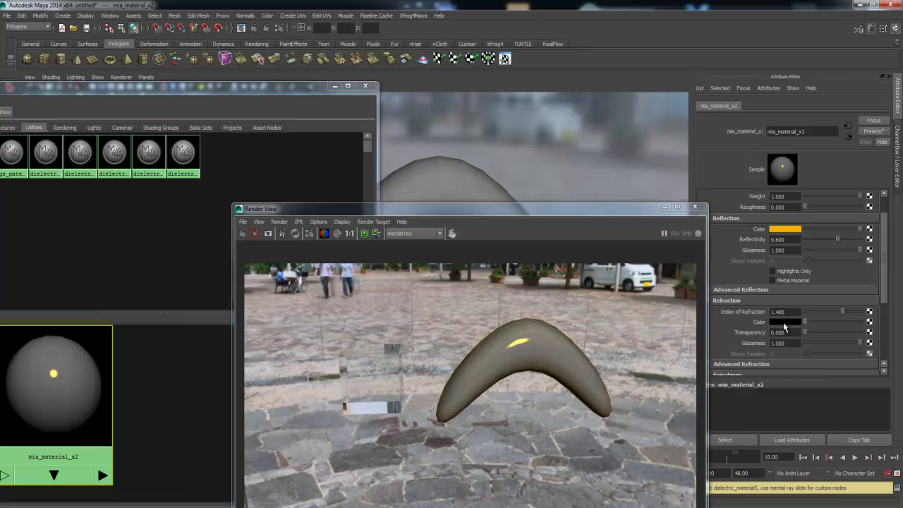
click(254, 239)
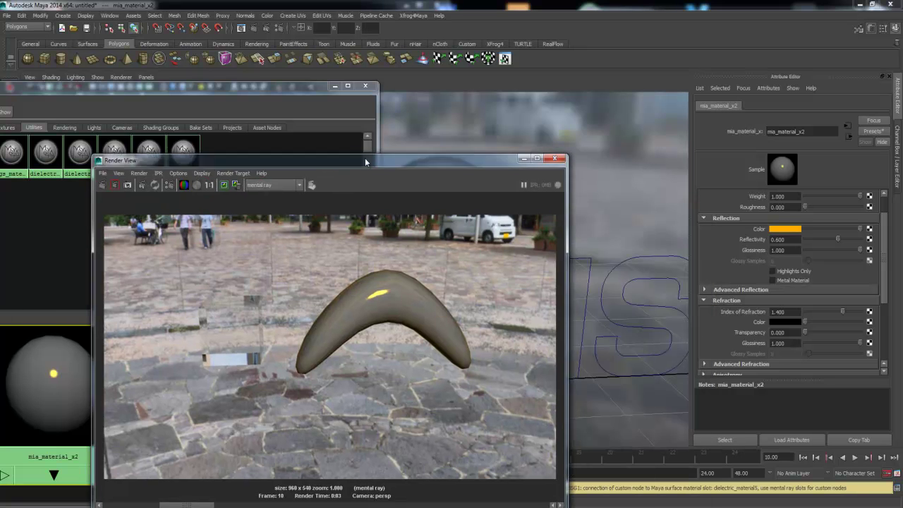
drag(505, 219, 348, 196)
scroll(748, 279, up, 1)
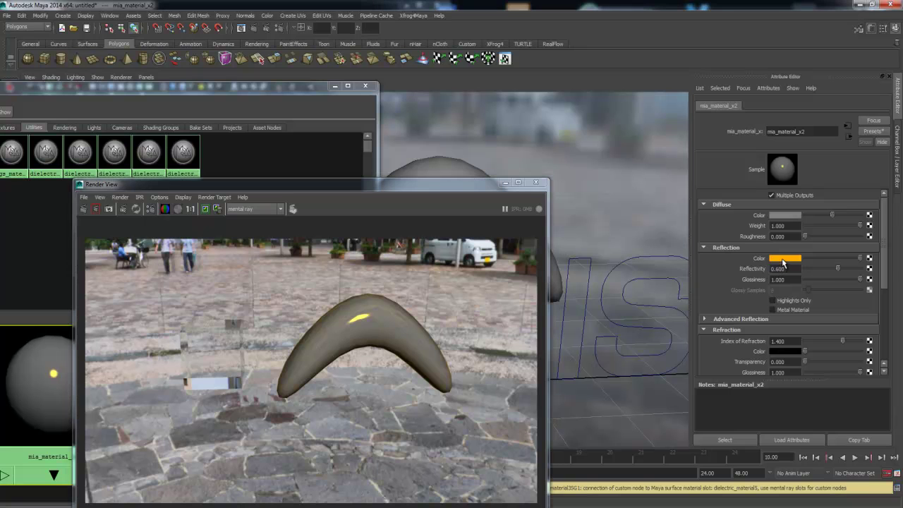
click(782, 263)
click(752, 245)
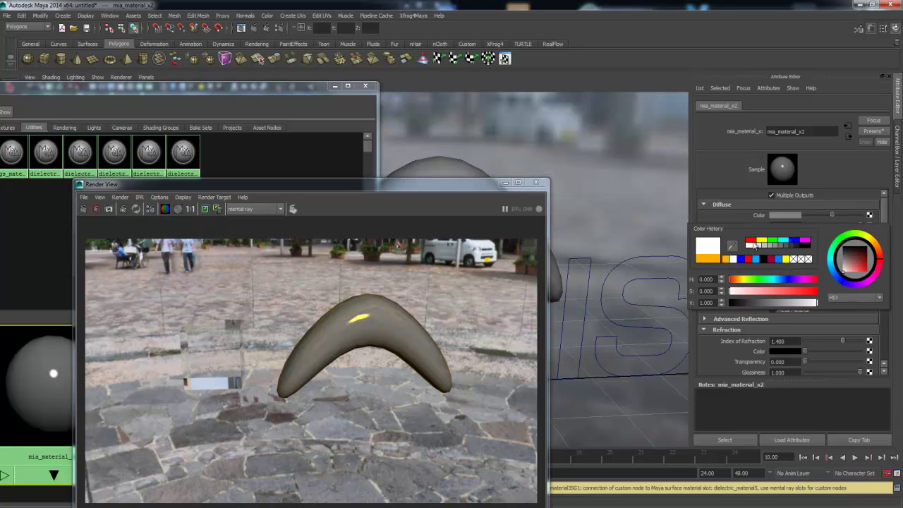
Step: Make the diffuse colour orange and render, then change it to yellow and re-render
click(776, 215)
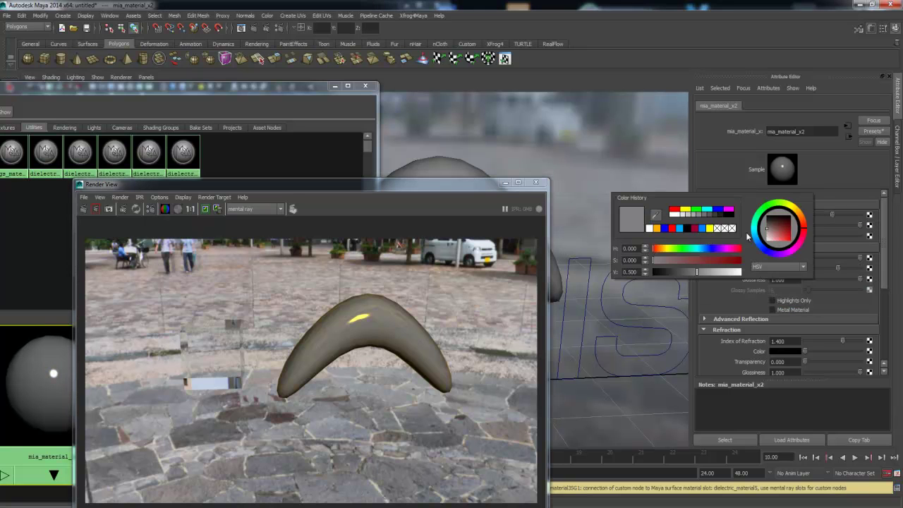
click(656, 230)
click(84, 209)
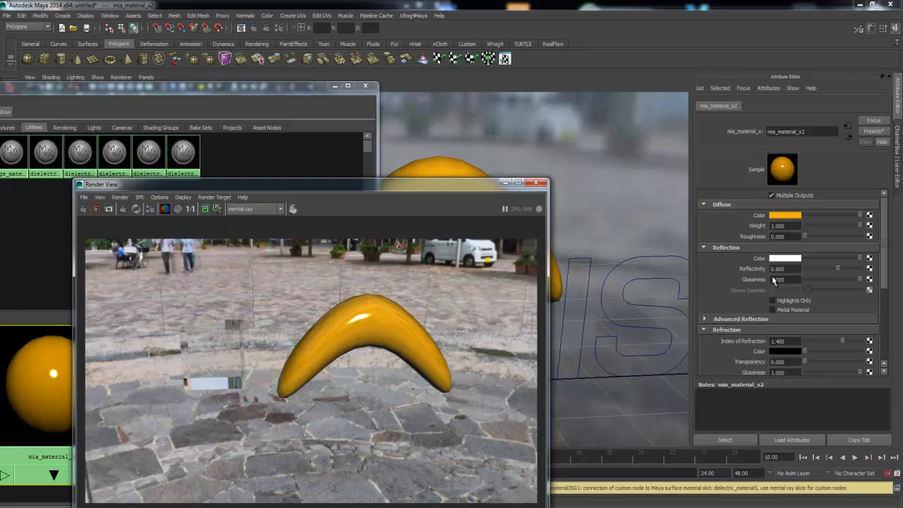
click(790, 216)
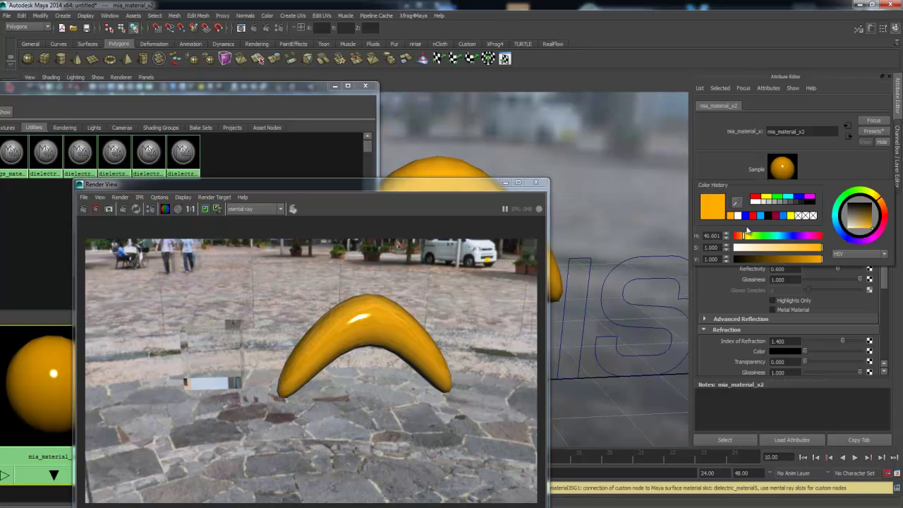
click(877, 200)
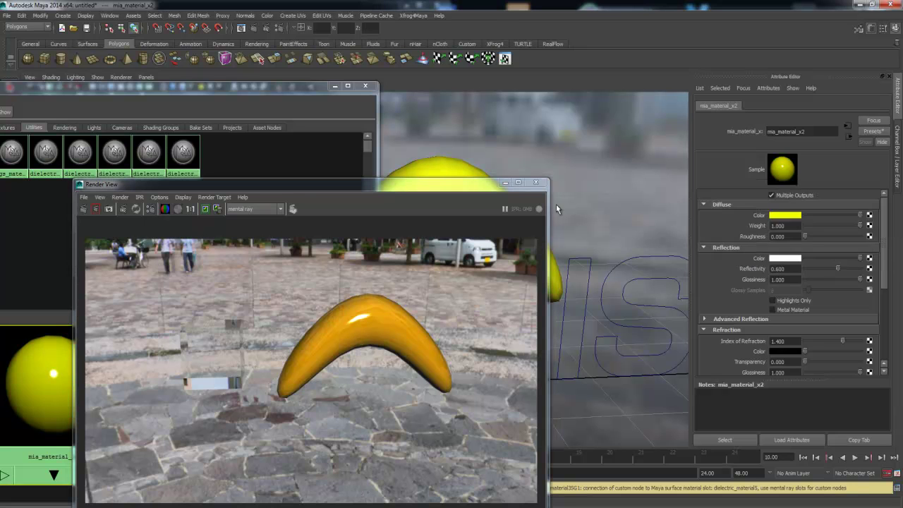
click(96, 209)
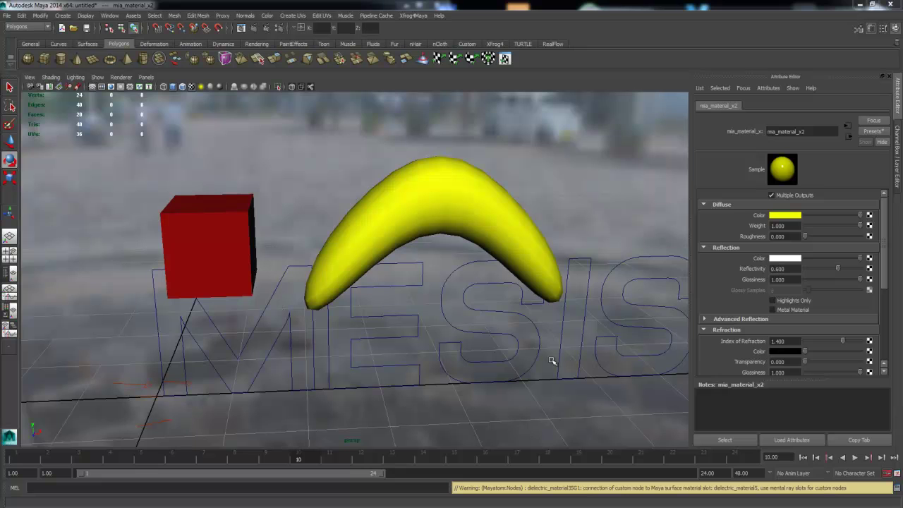
click(379, 253)
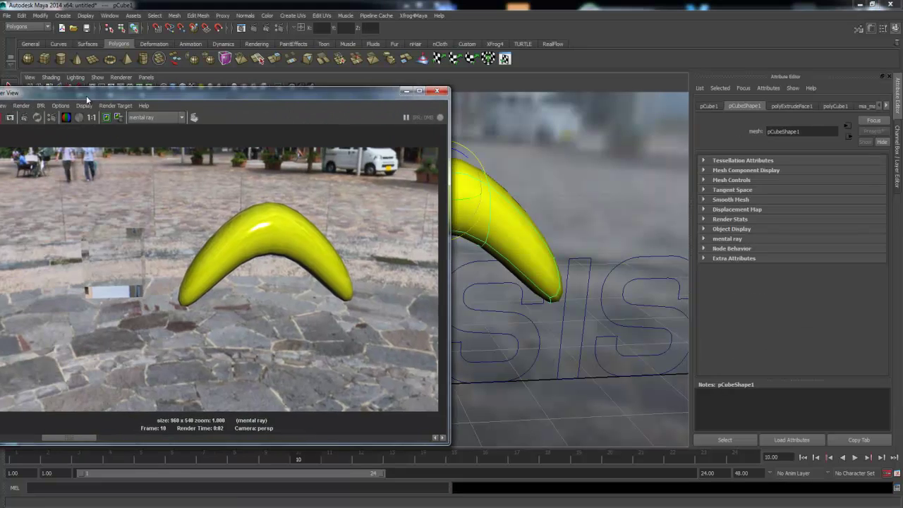
drag(210, 95, 212, 106)
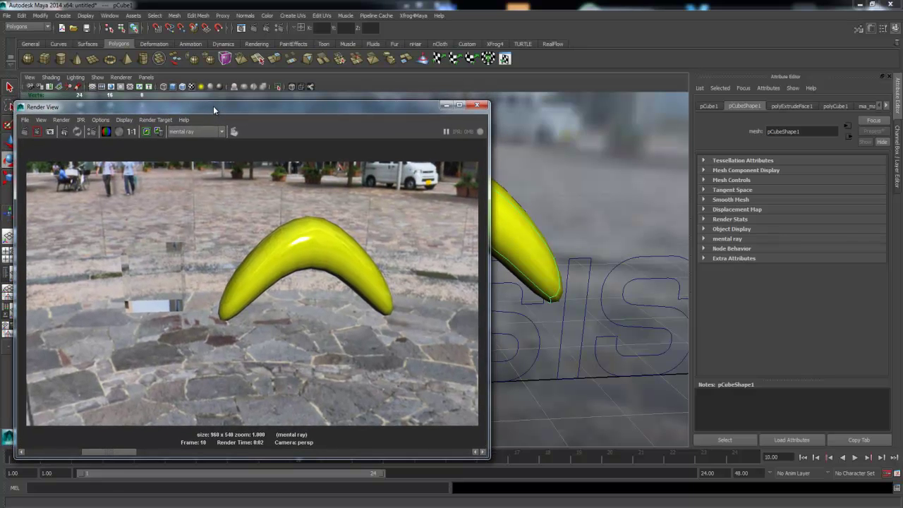
drag(323, 107, 315, 112)
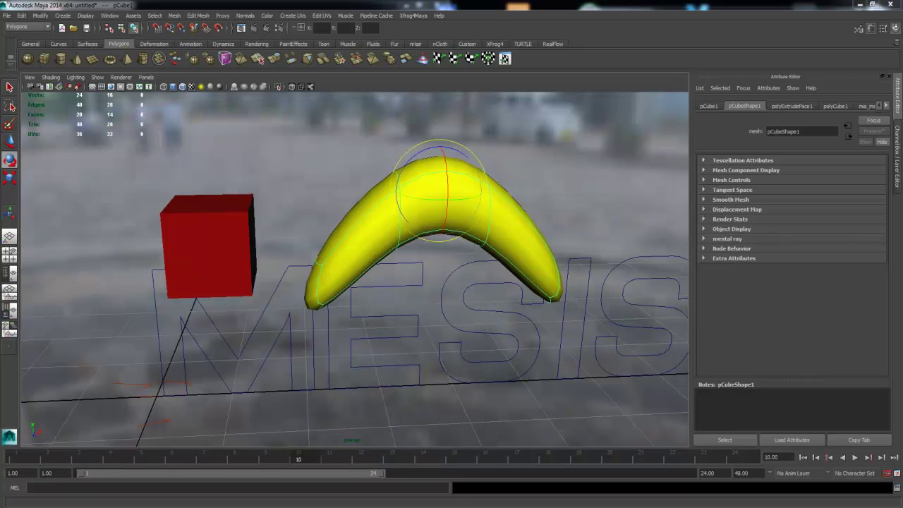
click(250, 135)
mouse_move(250, 135)
alt+mouse_down()
mouse_move(283, 143)
mouse_move(207, 177)
alt+mouse_up()
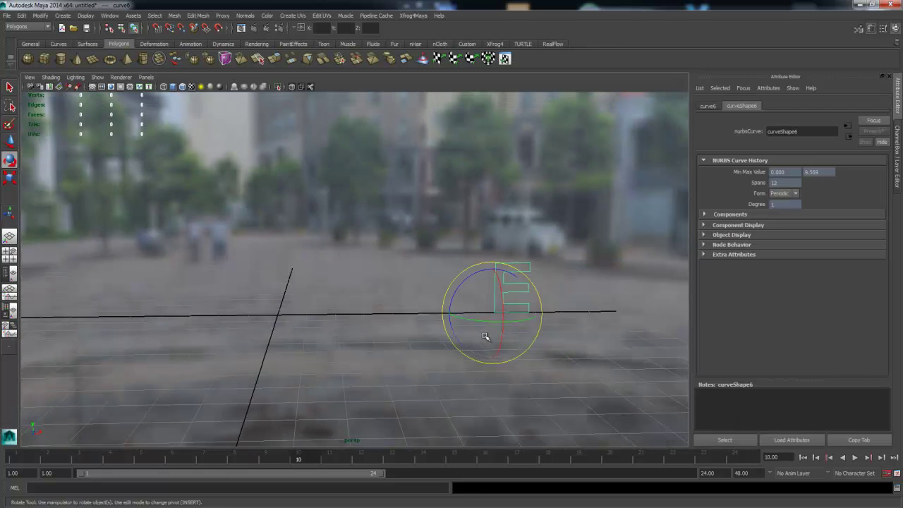
Step: Create a polygon sphere at the origin, squash it flat, and duplicate it upward
mouse_move(481, 334)
alt+mouse_down()
mouse_move(308, 298)
mouse_move(347, 252)
mouse_move(409, 237)
mouse_move(377, 268)
mouse_move(379, 238)
alt+mouse_up()
click(27, 59)
click(506, 262)
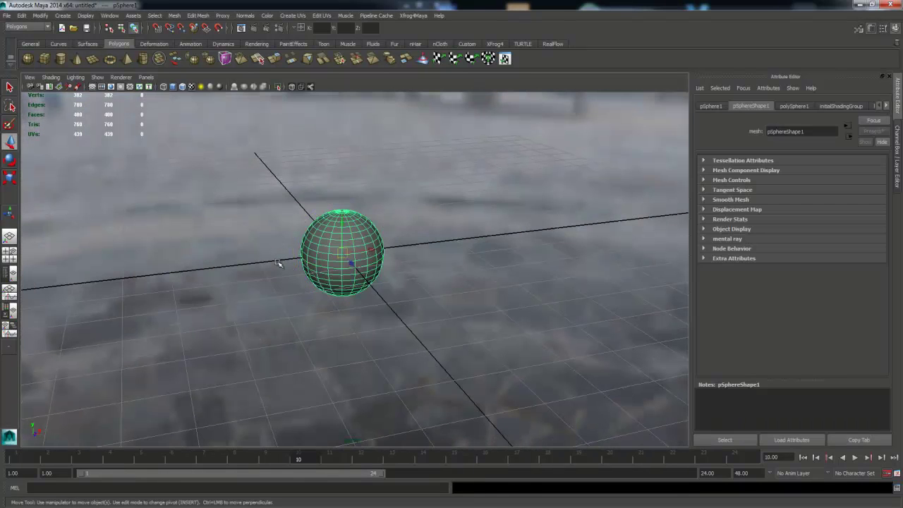
key(r)
mouse_move(341, 212)
mouse_down()
mouse_move(337, 229)
mouse_move(422, 241)
mouse_move(346, 294)
mouse_move(342, 198)
mouse_up()
key(ctrl+d)
key(w)
Step: Shrink the top sphere, then select both stacked spheres and delete them
key(r)
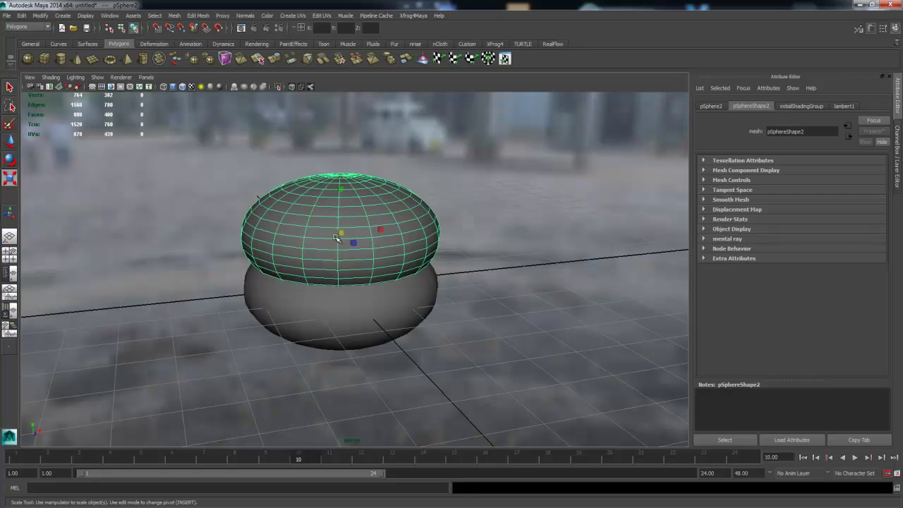
key(ctrl+shift+a)
click(349, 222)
drag(341, 233, 330, 208)
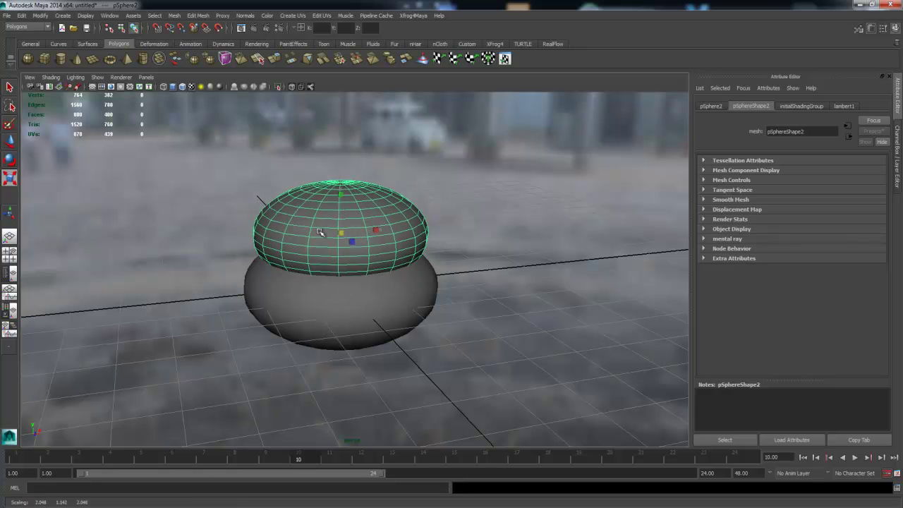
key(w)
drag(258, 198, 392, 322)
key(Delete)
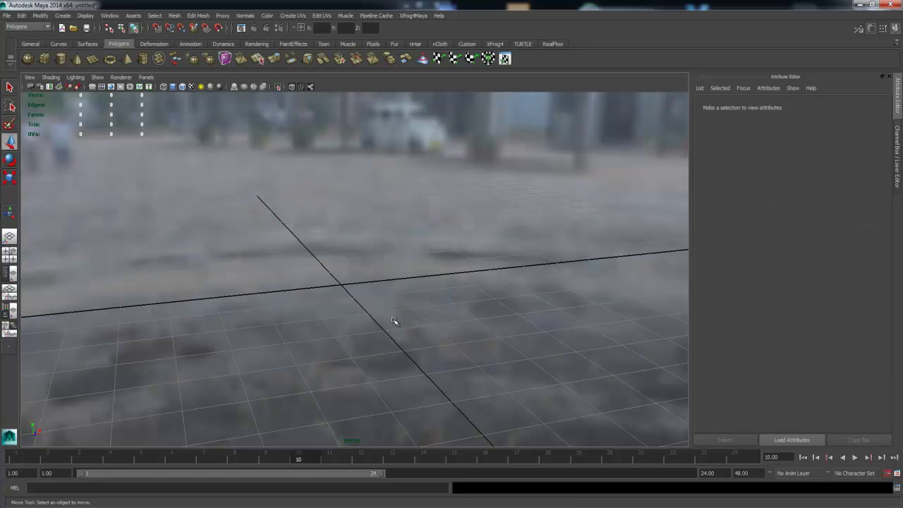
Step: In the maximised front view, start an EP curve tracing the goblet's base and stem from the origin
click(11, 255)
key(space)
alt+right_drag(330, 320, 258, 288)
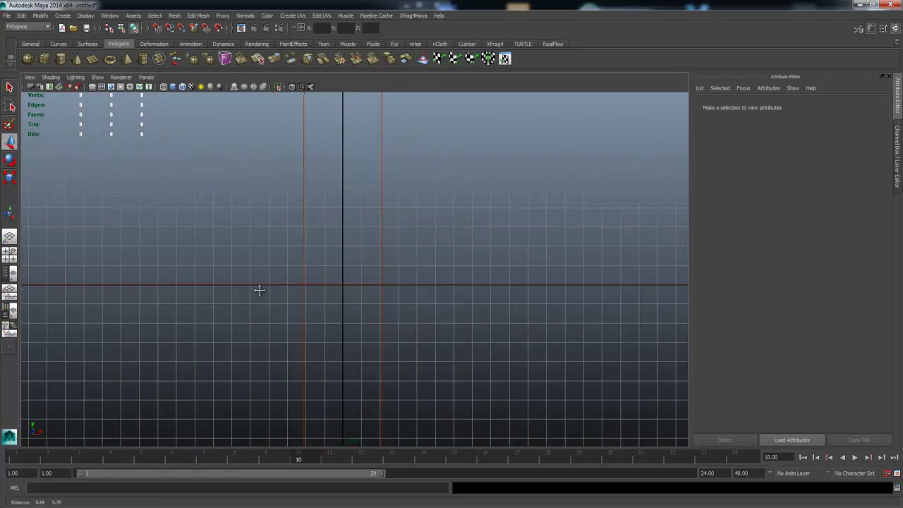
click(59, 44)
click(60, 58)
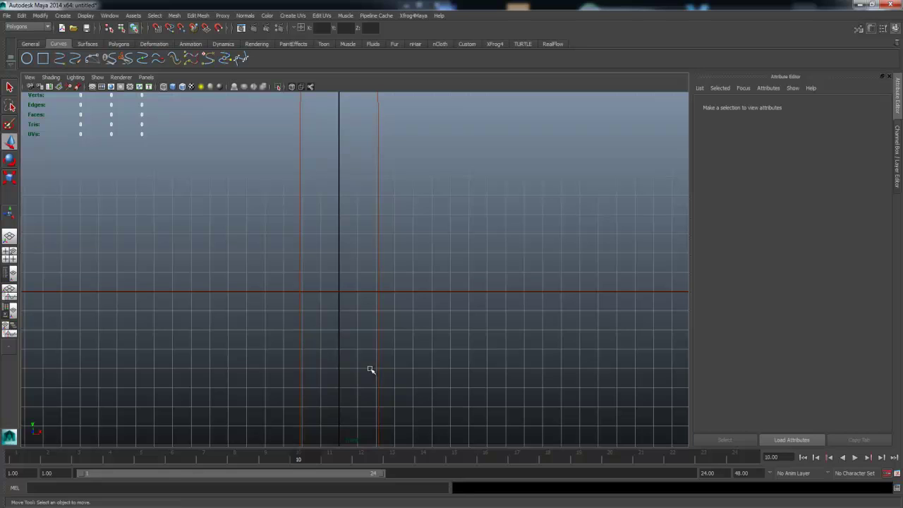
click(338, 407)
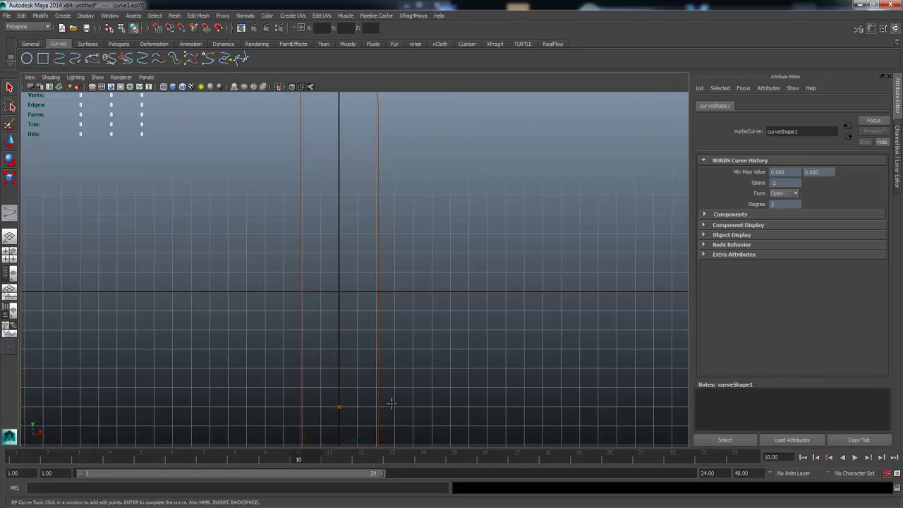
click(417, 407)
click(451, 408)
click(437, 386)
click(370, 385)
click(360, 345)
alt+middle_drag(353, 313, 357, 378)
click(355, 317)
click(393, 268)
Step: Continue the profile out through the bowl, neck and rim, then finish the curve
click(442, 298)
click(538, 291)
click(539, 238)
alt+middle_drag(533, 163, 493, 338)
click(518, 251)
click(447, 238)
mouse_move(447, 238)
alt+middle_down()
mouse_move(457, 245)
mouse_move(441, 330)
alt+middle_up()
click(454, 247)
click(506, 247)
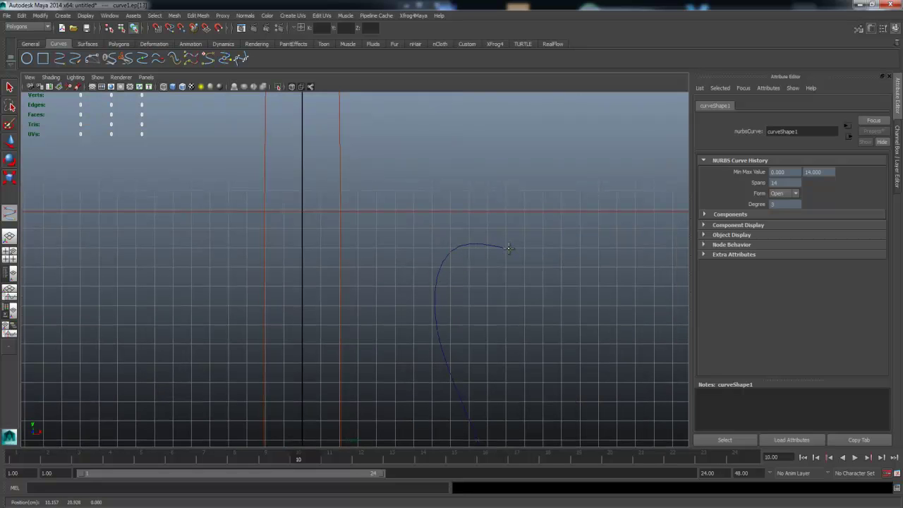
click(517, 279)
key(Return)
Step: Return to the maximised perspective view and orbit around the finished curve
mouse_move(518, 279)
alt+middle_down()
mouse_move(48, 356)
mouse_move(127, 327)
mouse_move(207, 242)
alt+middle_up()
key(w)
key(space)
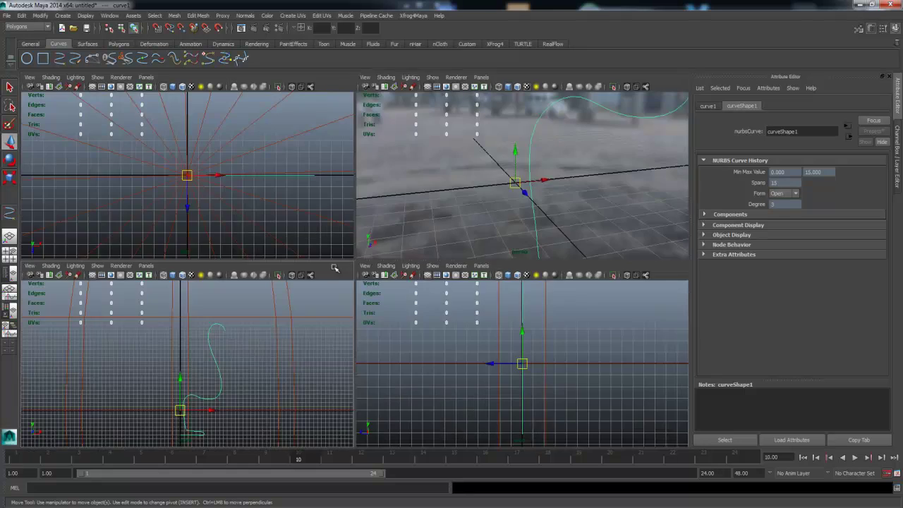
key(space)
mouse_move(183, 260)
alt+mouse_down()
mouse_move(416, 228)
mouse_move(391, 202)
mouse_move(409, 263)
alt+mouse_up()
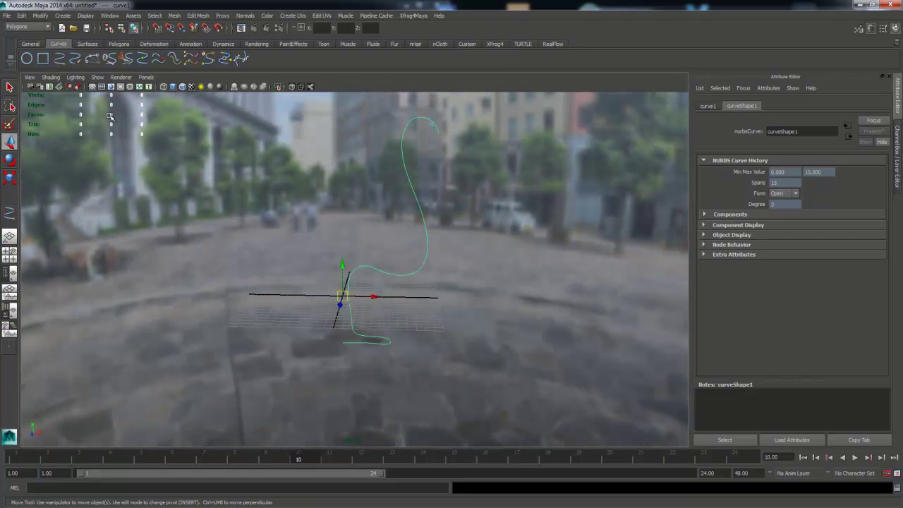
click(87, 44)
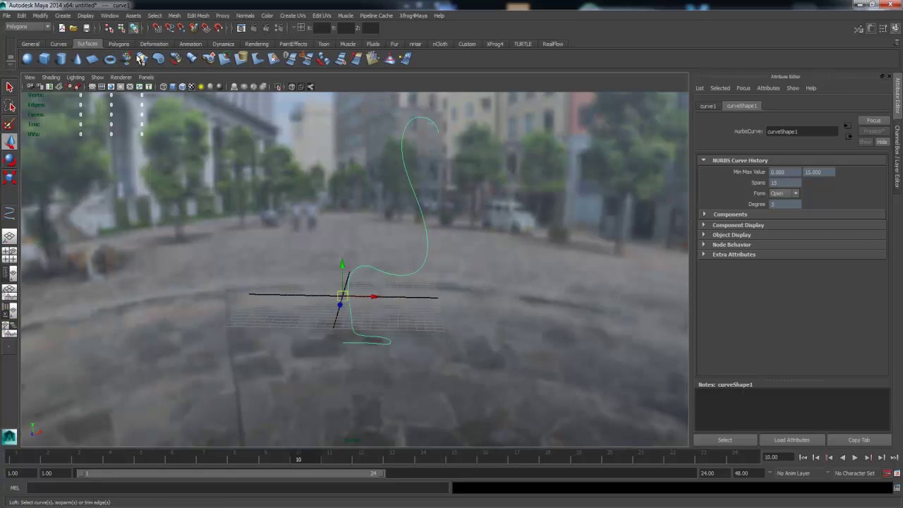
Step: Revolve the curve as a NURBS surface, then delete that surface and reselect the curve
click(127, 58)
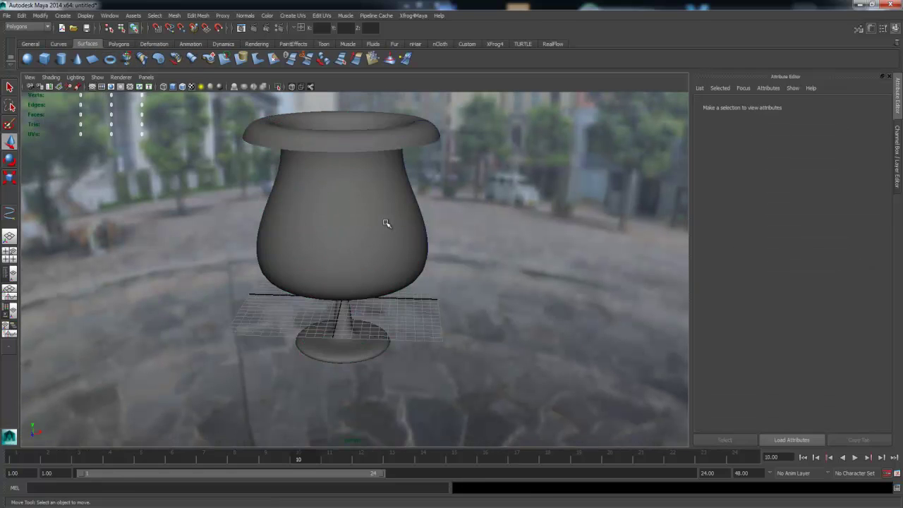
click(387, 223)
mouse_move(387, 227)
alt+mouse_down()
mouse_move(383, 238)
mouse_move(378, 218)
mouse_move(392, 237)
alt+mouse_up()
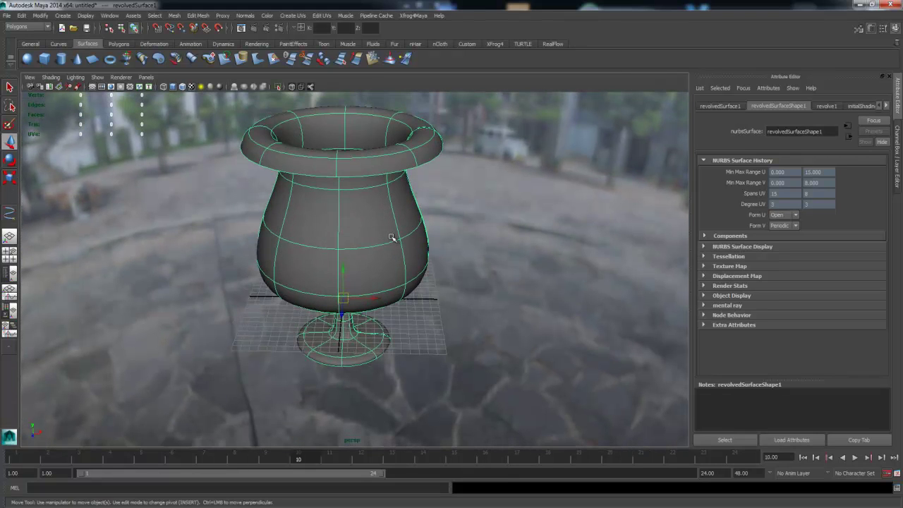
key(Delete)
click(414, 192)
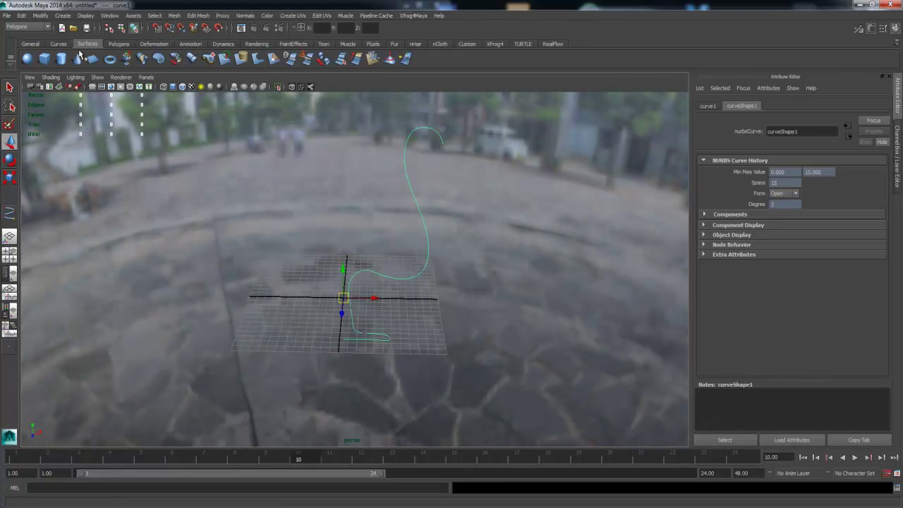
Step: Revolve curve1 with output geometry Polygons and type Quads to build the goblet
double_click(127, 60)
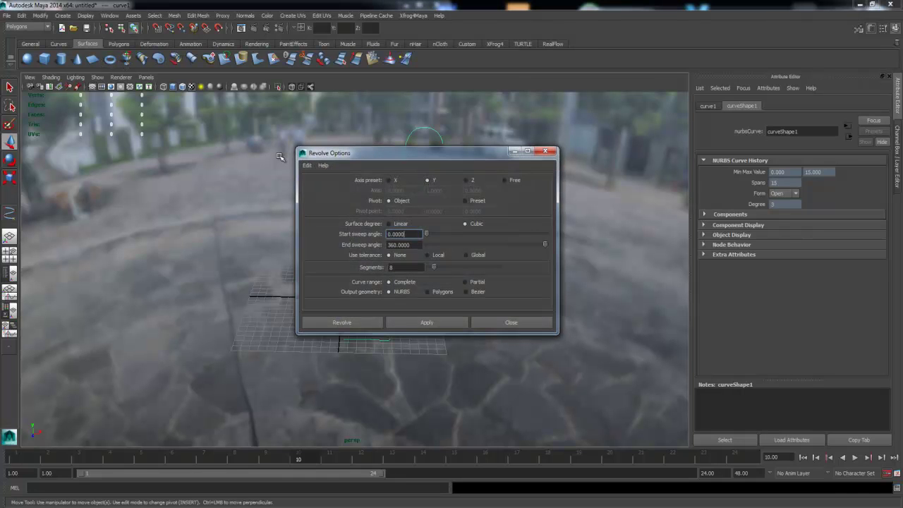
drag(479, 156, 490, 140)
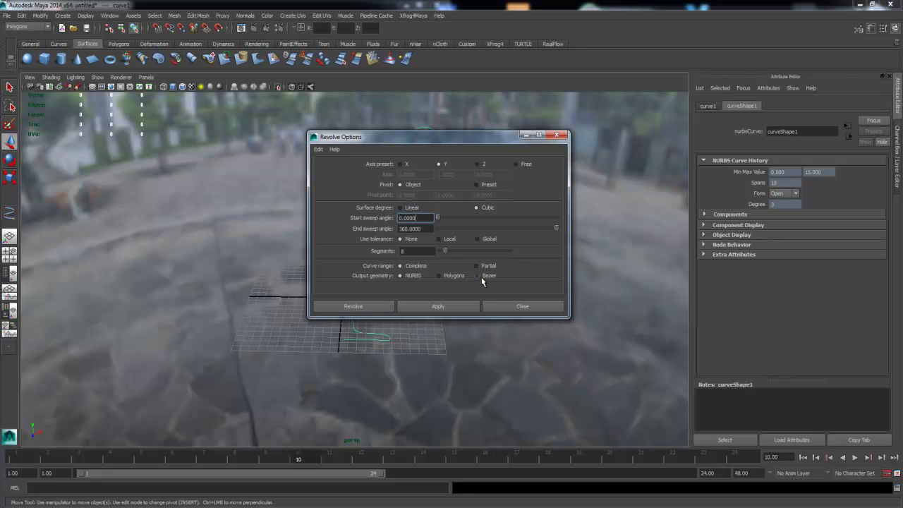
click(439, 276)
drag(560, 205, 554, 236)
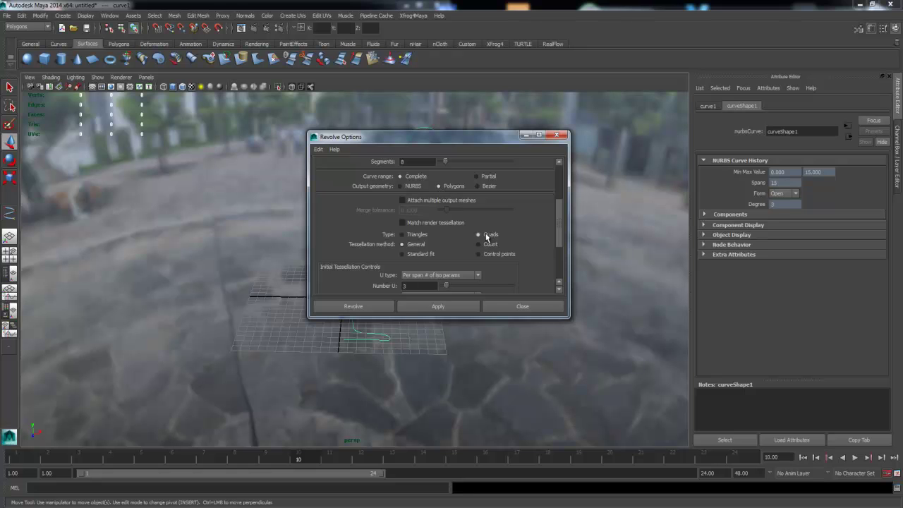
scroll(449, 266, down, 3)
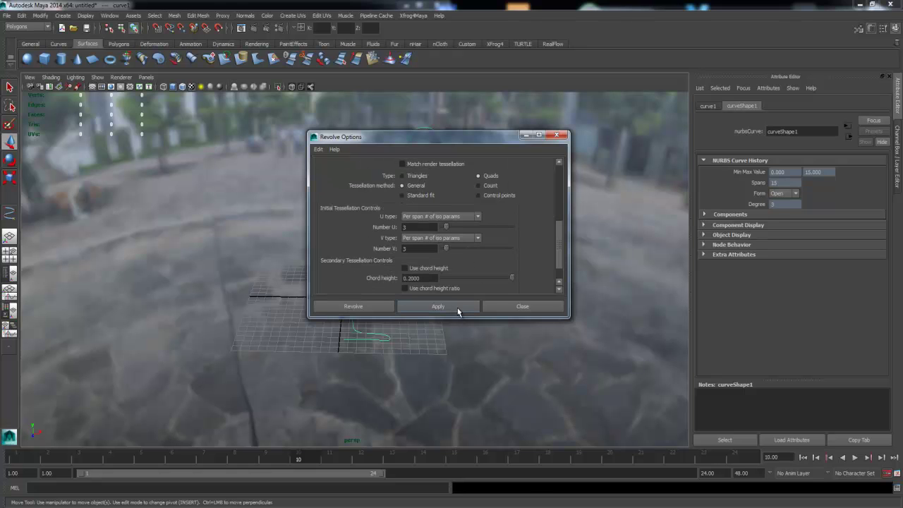
click(457, 311)
click(519, 307)
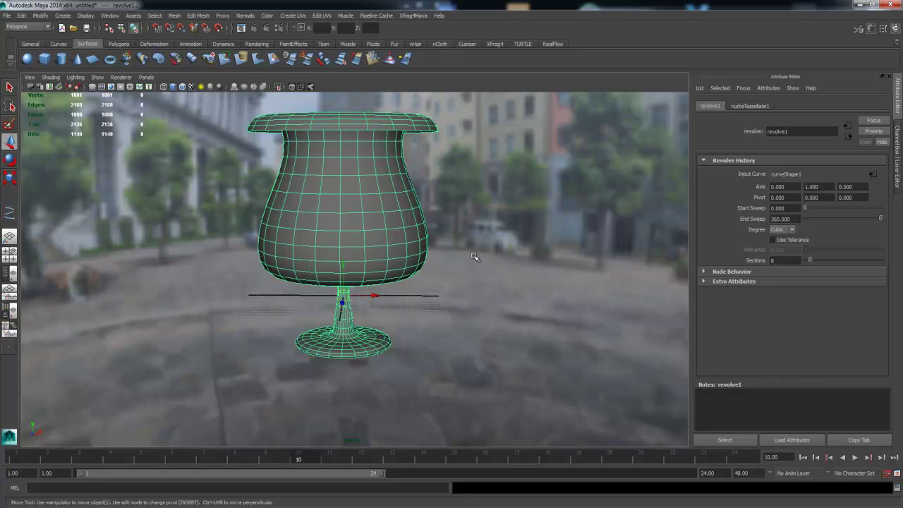
click(474, 256)
click(388, 231)
alt+drag(389, 232, 385, 227)
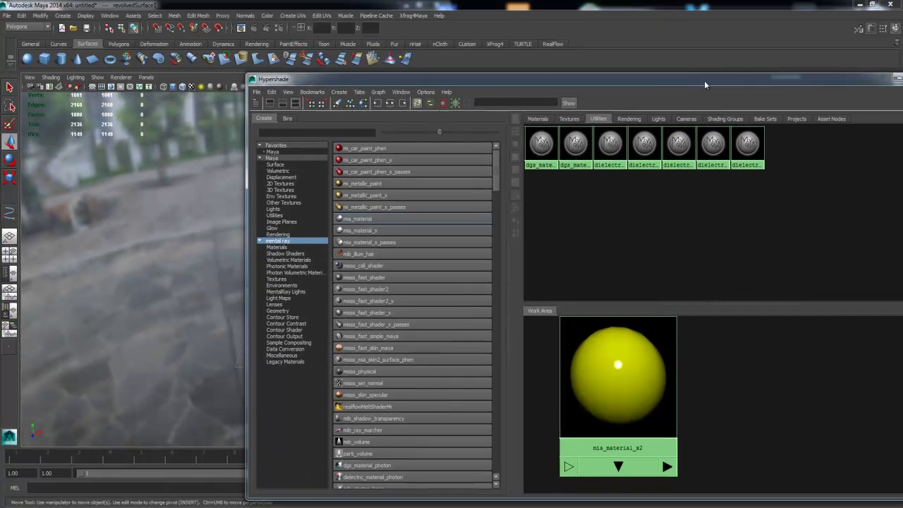
Step: Assign the yellow mia_material_x2 to the goblet, render it in mental ray, and select the IBL sphere
drag(704, 80, 744, 73)
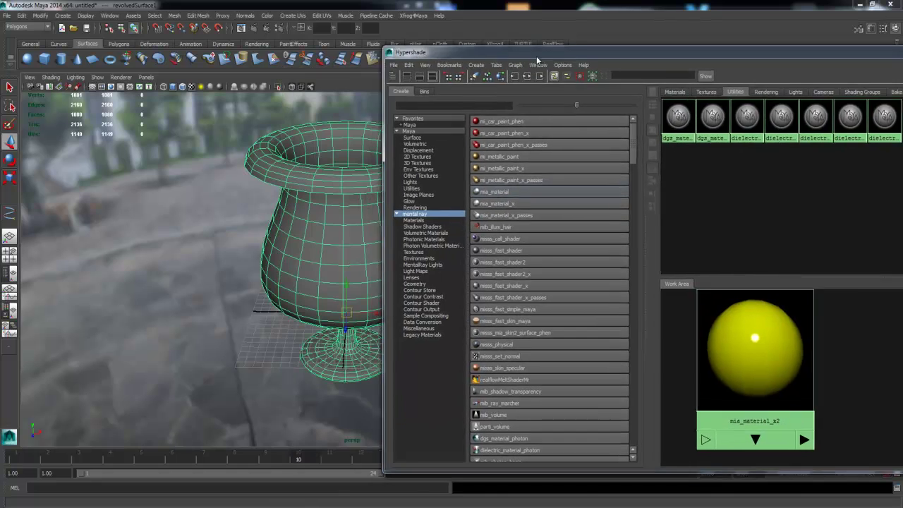
drag(441, 79, 524, 62)
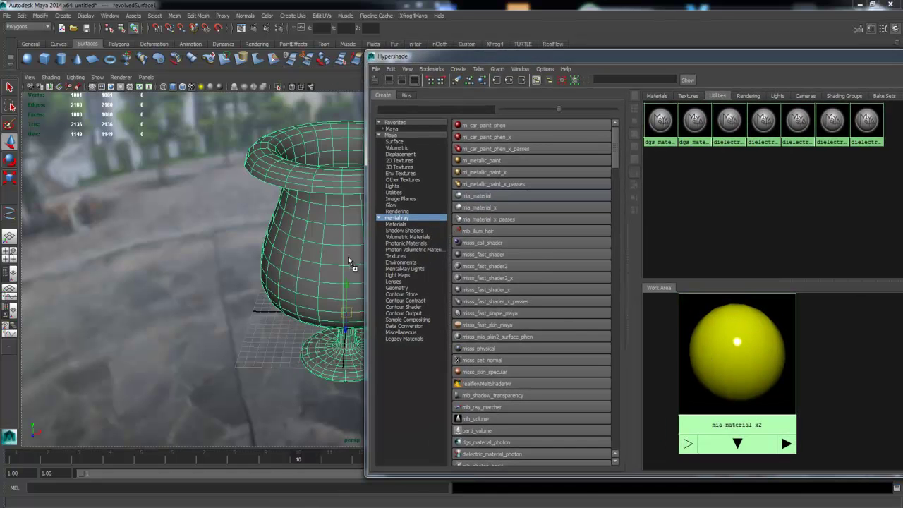
middle_drag(726, 353, 285, 225)
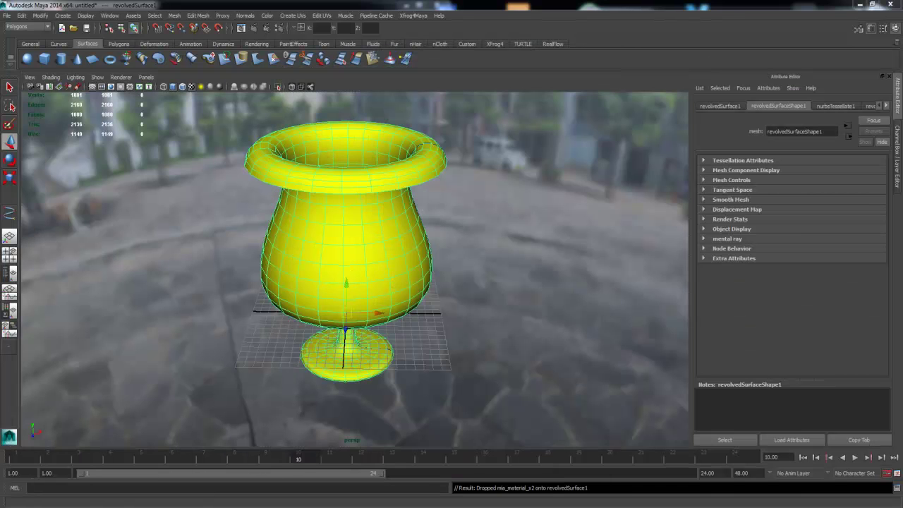
click(253, 28)
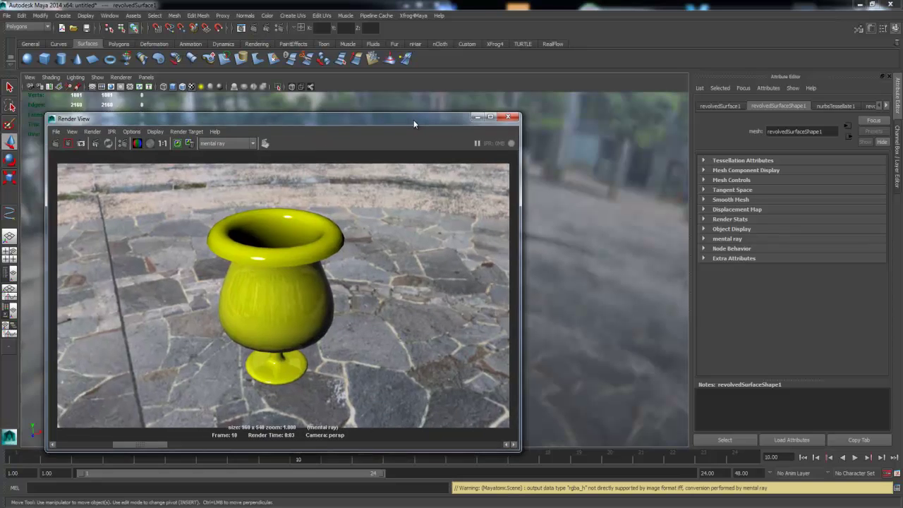
drag(296, 120, 699, 113)
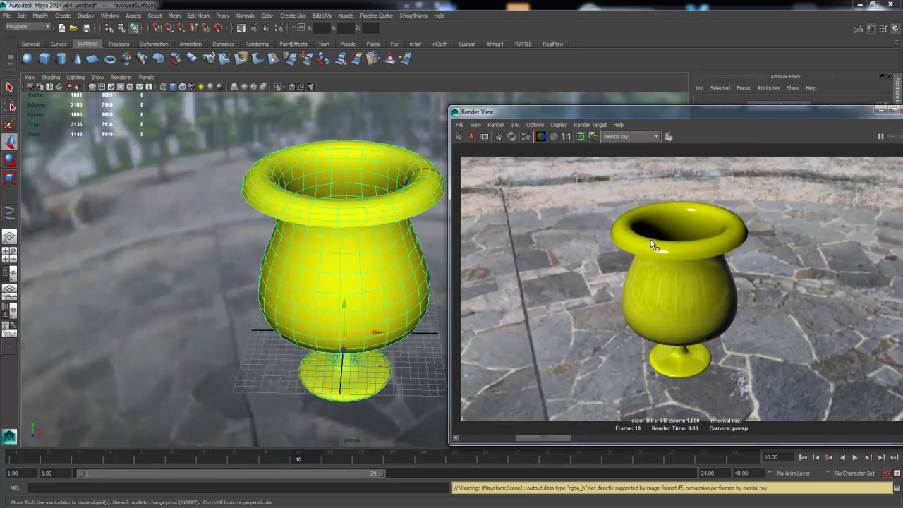
click(354, 126)
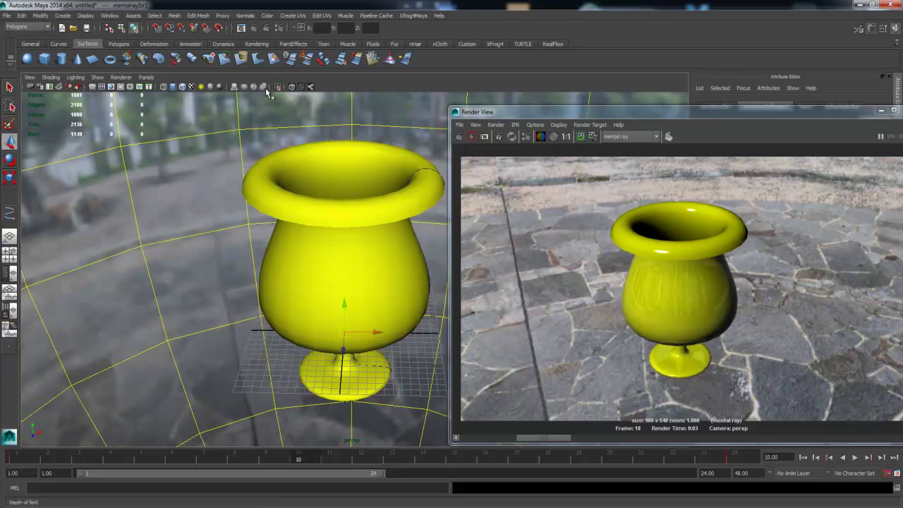
Step: Add a directional light beside the goblet, angle it, and re-render the scene
click(254, 46)
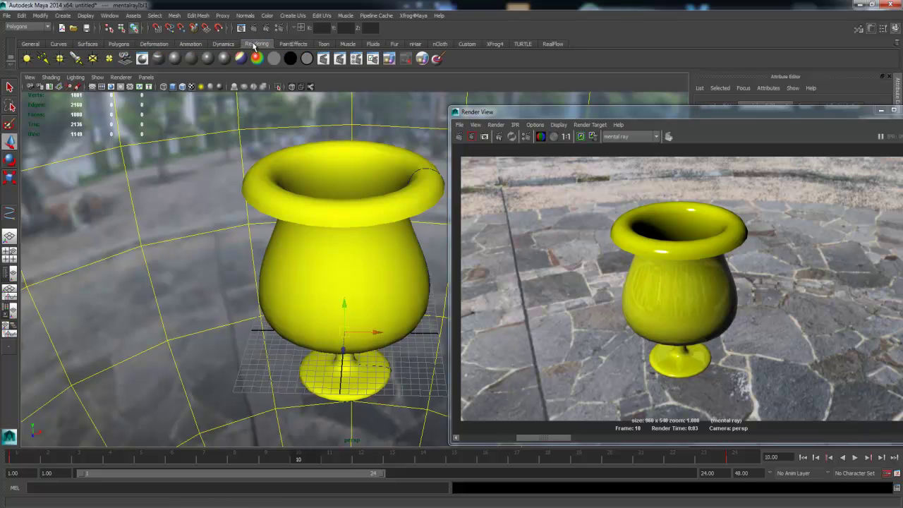
click(43, 58)
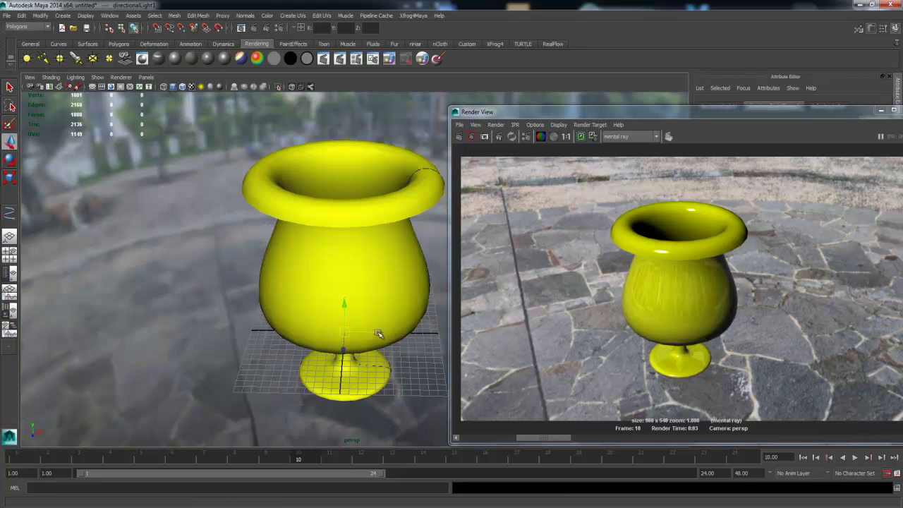
mouse_move(377, 333)
mouse_down()
mouse_move(212, 329)
mouse_move(216, 319)
mouse_move(211, 331)
mouse_up()
key(r)
key(e)
click(458, 136)
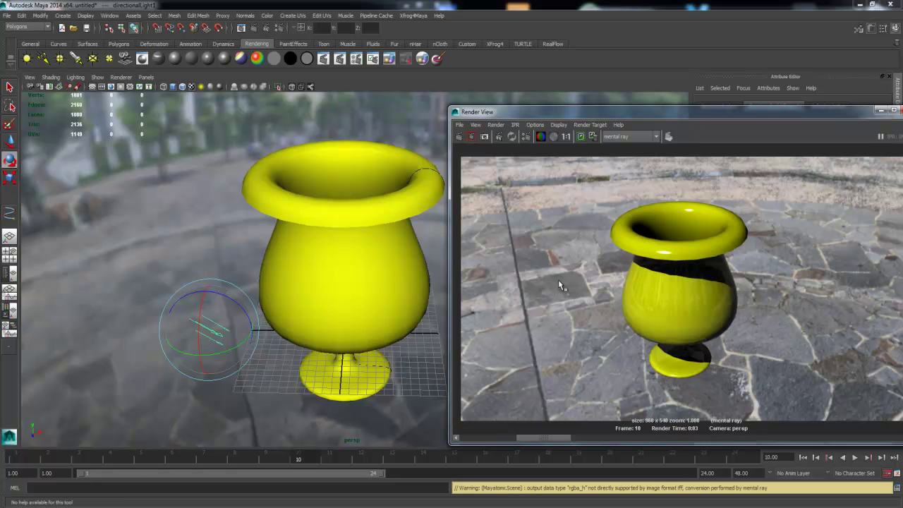
Step: Show the goblet with smooth preview, re-render, and assign dielectric_material5 to it
alt+drag(413, 284, 343, 265)
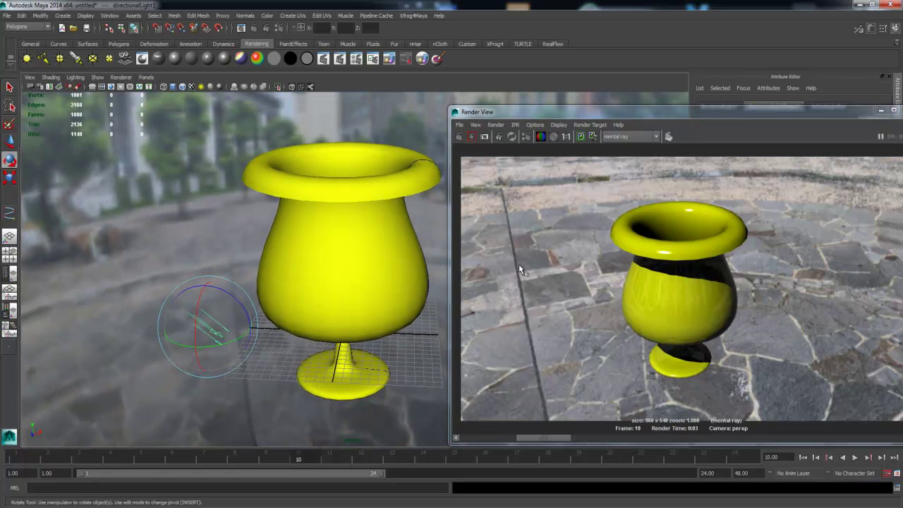
click(300, 252)
key(3)
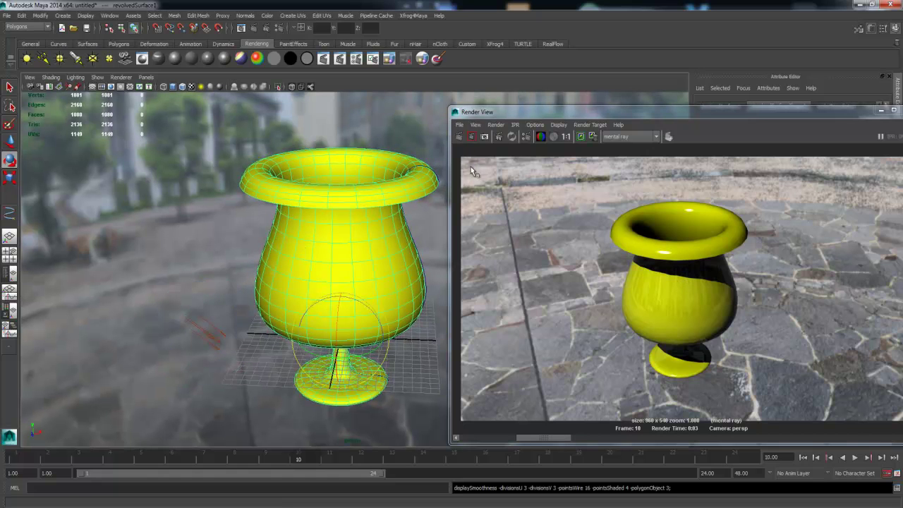
click(471, 136)
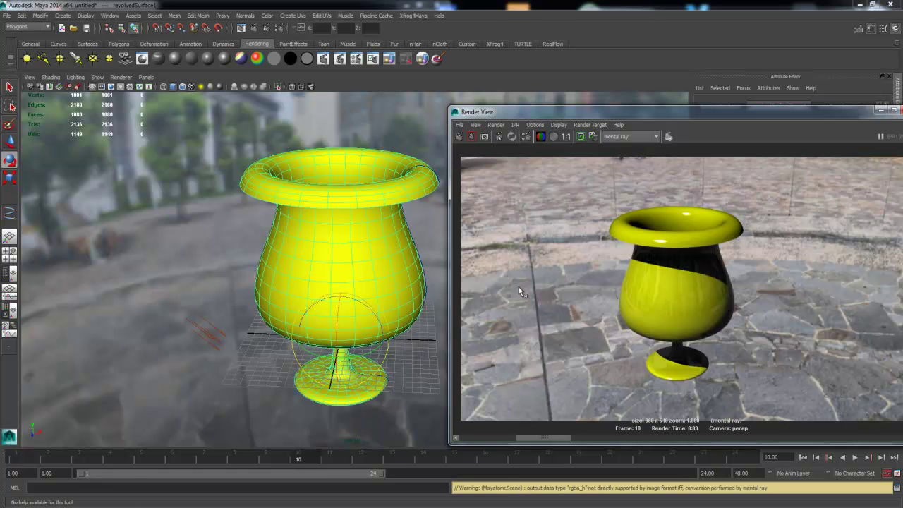
alt+drag(355, 250, 358, 254)
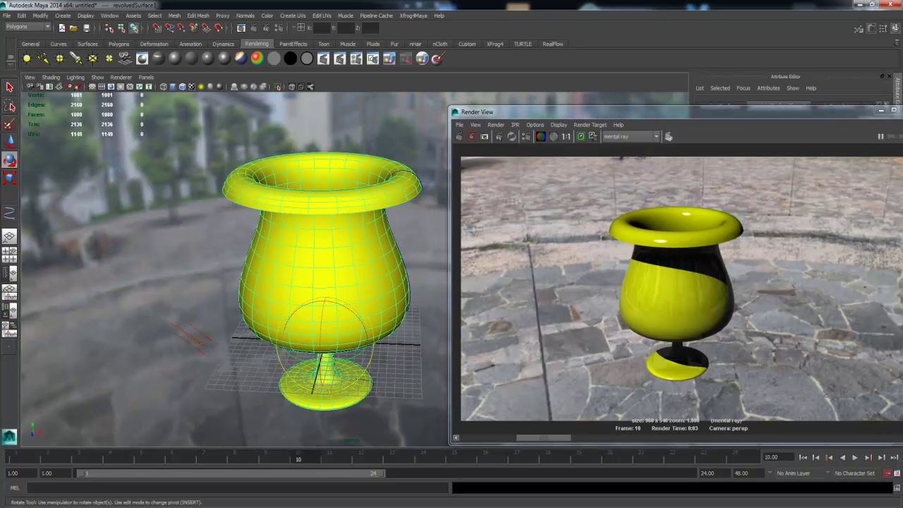
middle_drag(225, 241, 302, 269)
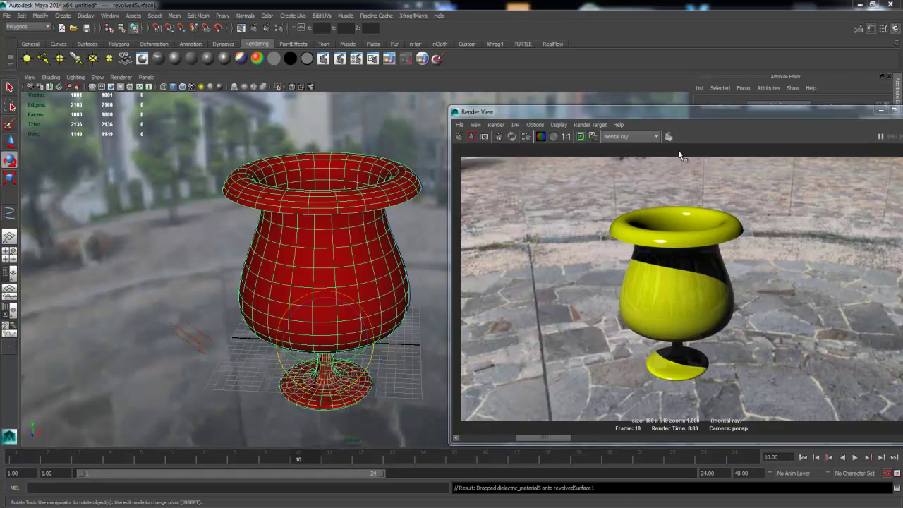
Step: Redo the mental ray render so the goblet shows as clear dielectric_material5 glass
drag(635, 111, 281, 125)
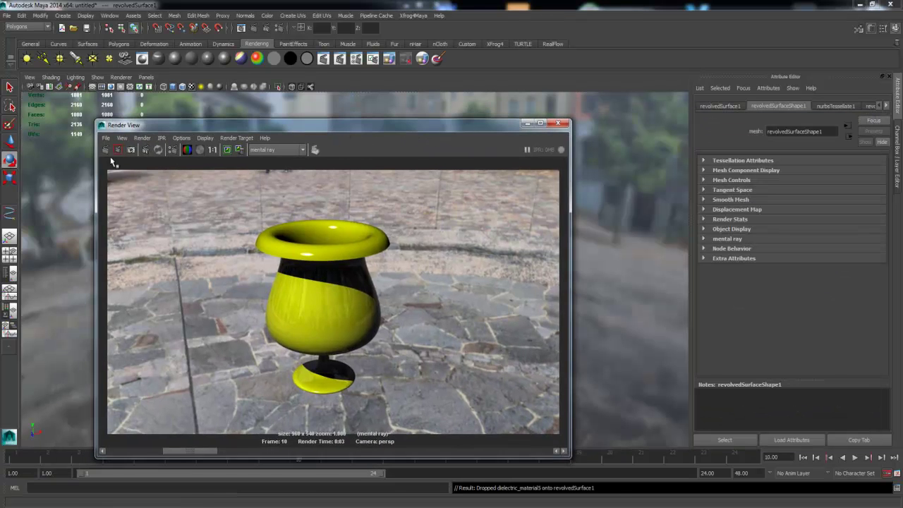
click(106, 149)
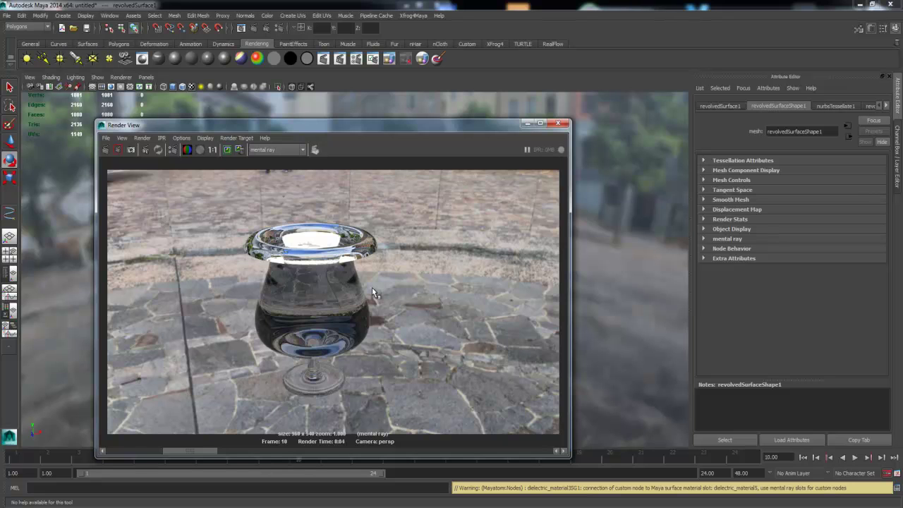
mouse_move(409, 126)
mouse_down()
mouse_move(713, 130)
mouse_move(373, 125)
mouse_up()
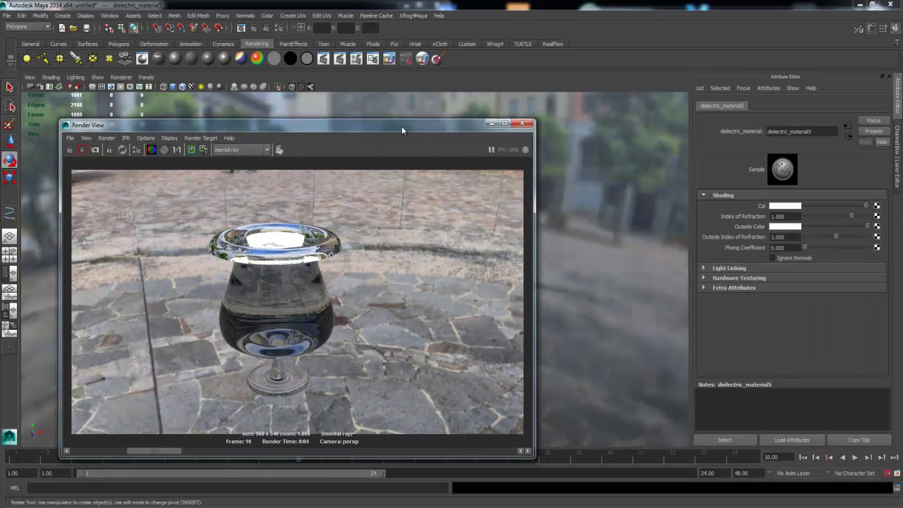
drag(401, 126, 379, 117)
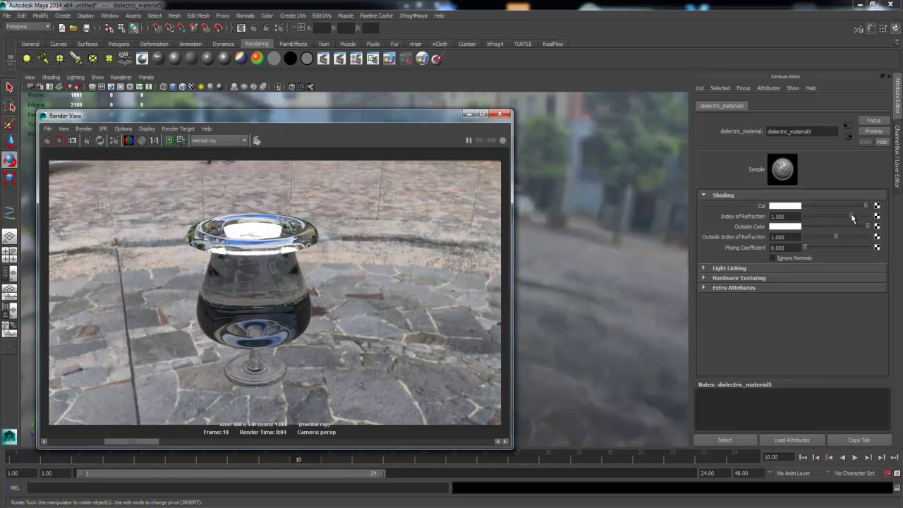
Step: Keep the current render, lower the index of refraction to 0.271, and re-render
click(169, 140)
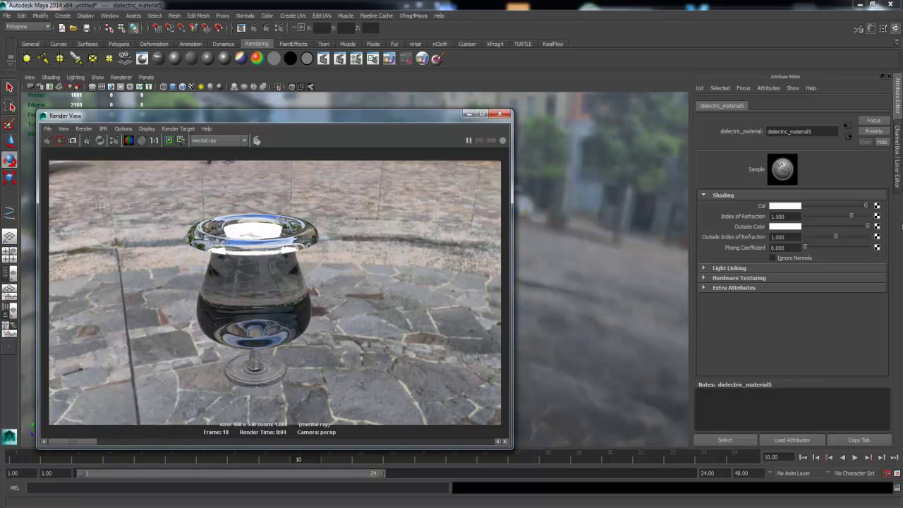
drag(850, 217, 813, 216)
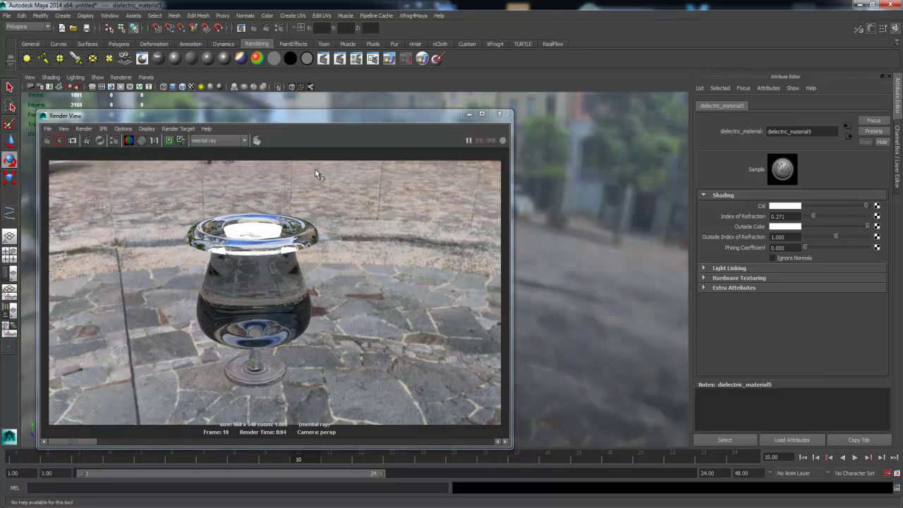
click(59, 141)
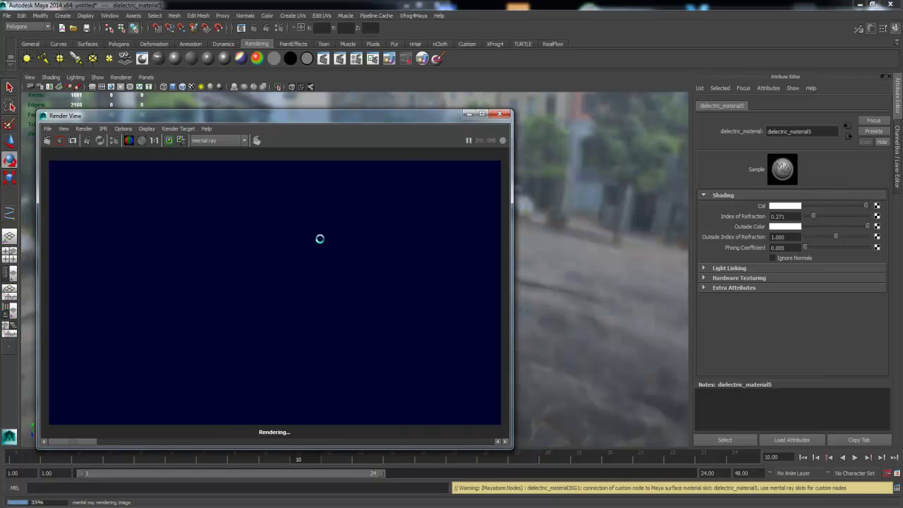
mouse_move(82, 441)
mouse_down()
mouse_move(141, 445)
mouse_move(88, 444)
mouse_move(125, 434)
mouse_move(102, 434)
mouse_up()
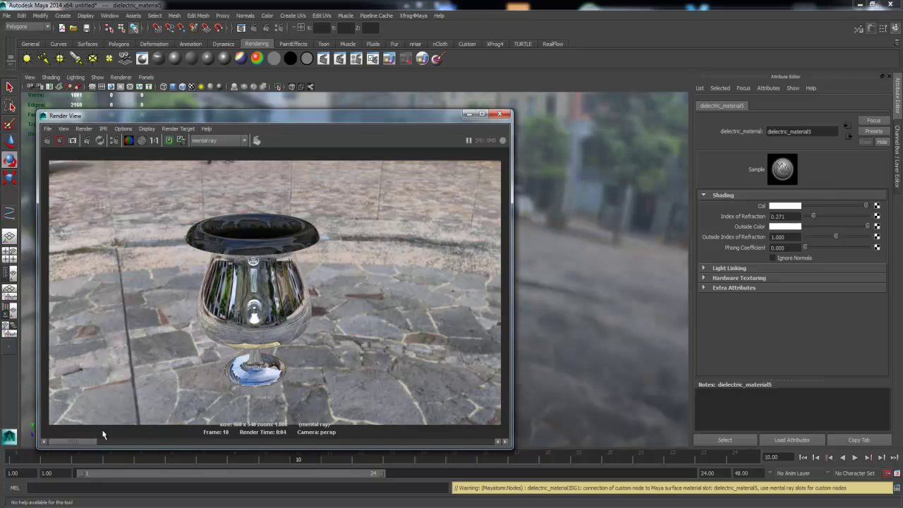
Step: Raise the index of refraction to 2.000, re-render, and compare against the stored renders
drag(812, 214, 900, 214)
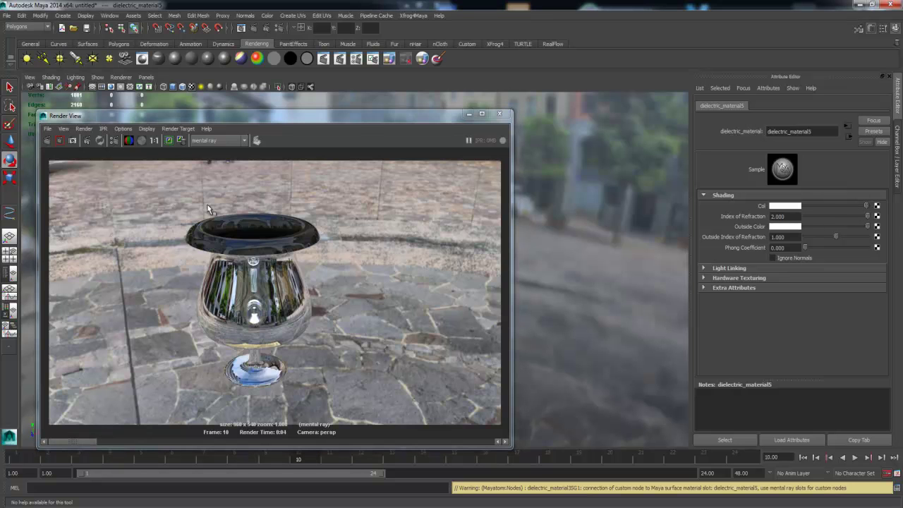
click(47, 140)
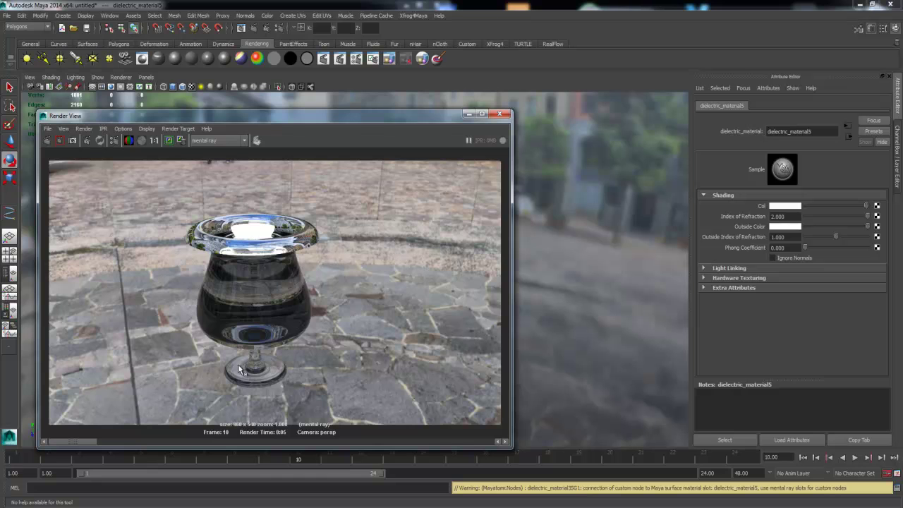
drag(89, 442, 112, 439)
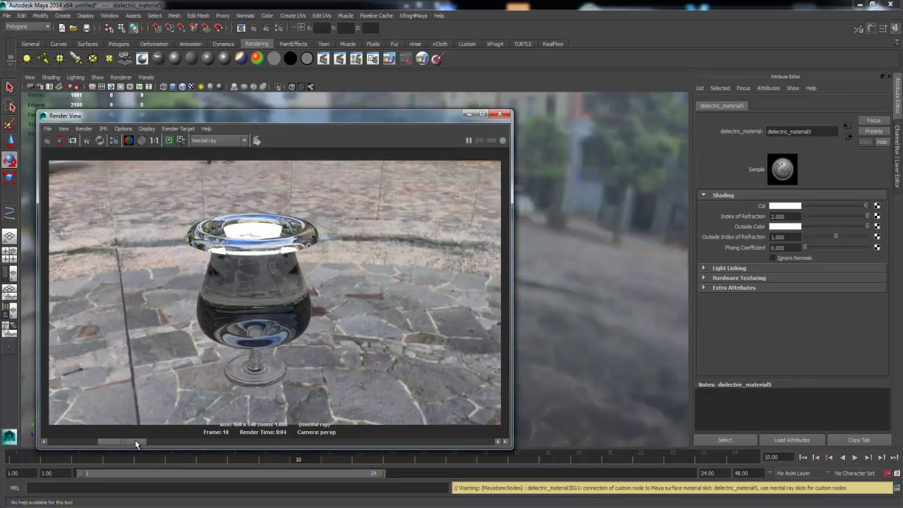
click(87, 441)
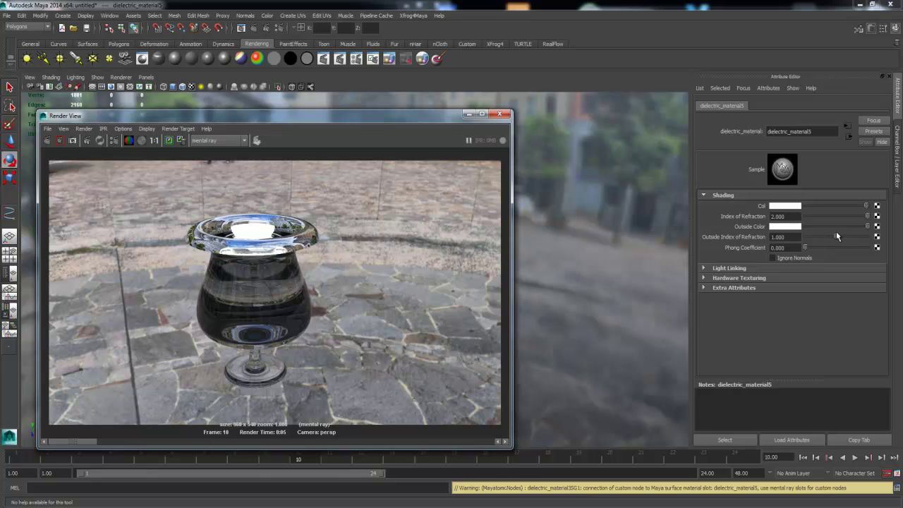
Step: Render with outside index of refraction 0.000, then 2.000, comparing the stored images
drag(837, 237, 770, 241)
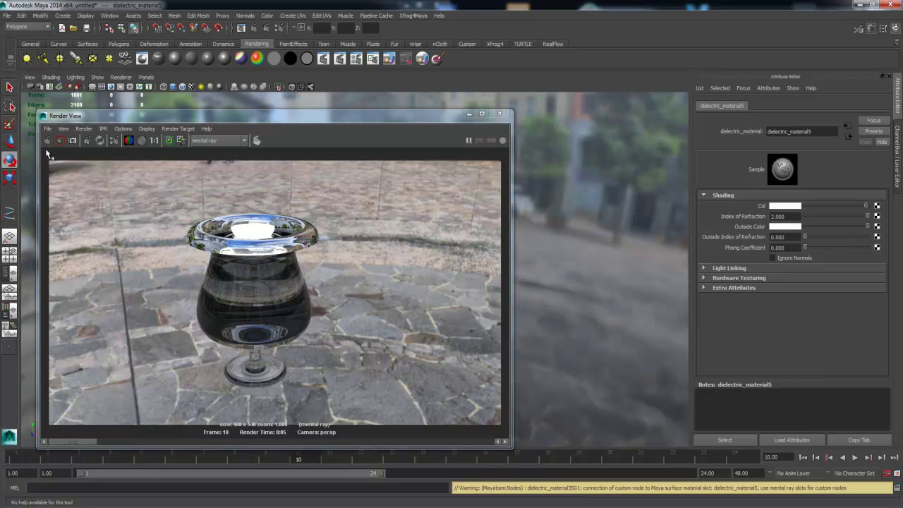
click(46, 141)
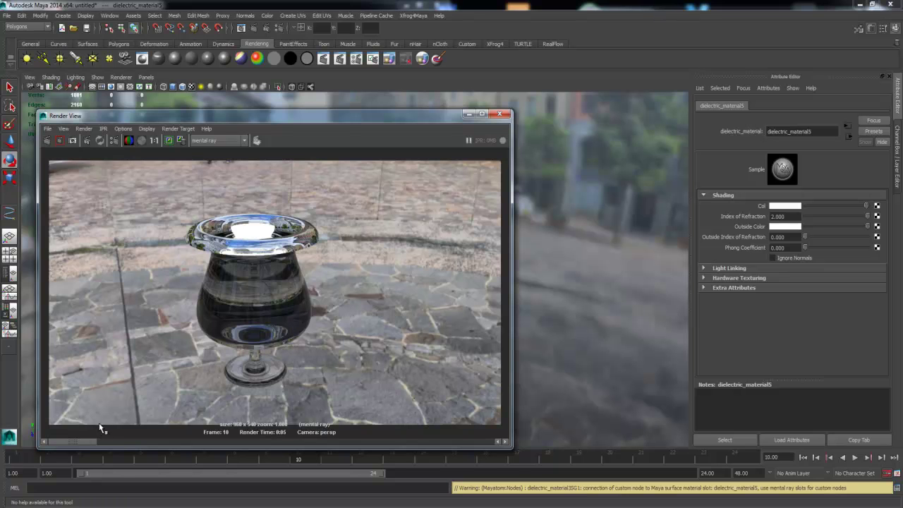
mouse_move(77, 443)
mouse_down()
mouse_move(122, 442)
mouse_move(70, 442)
mouse_up()
drag(806, 239, 861, 238)
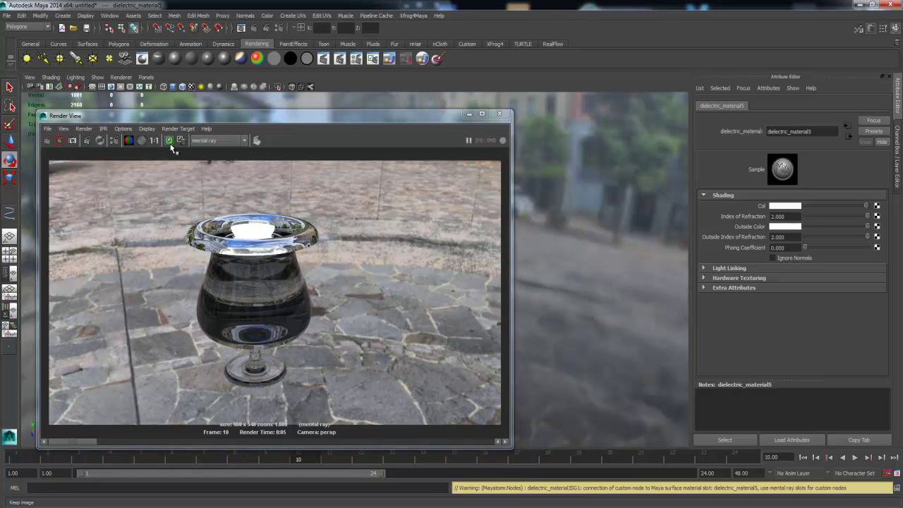
click(47, 139)
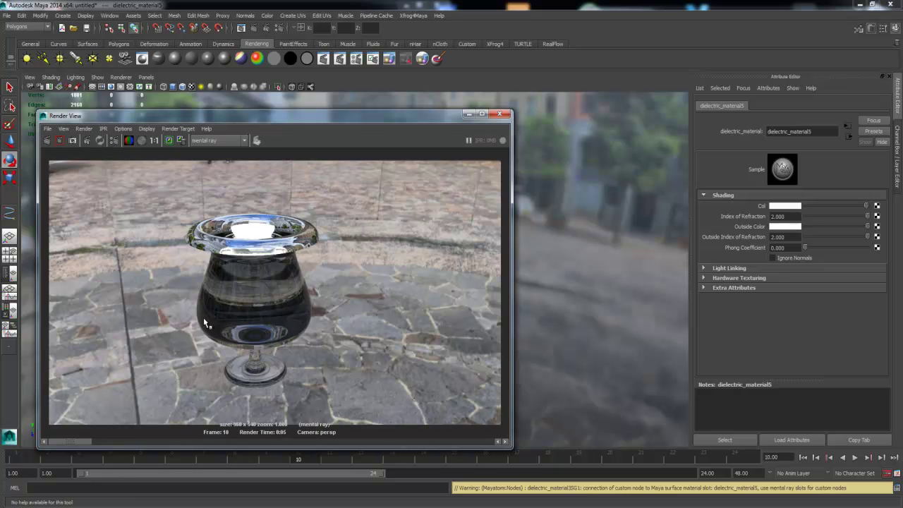
drag(76, 440, 124, 450)
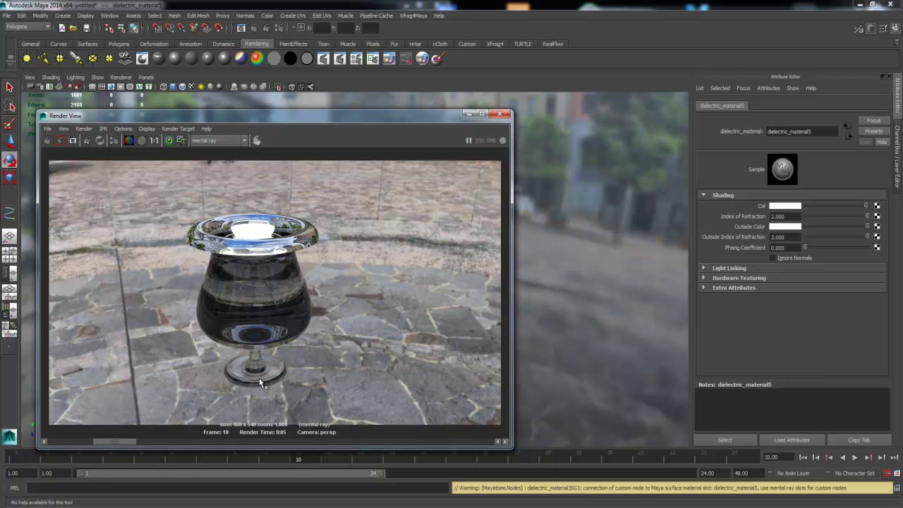
mouse_move(115, 441)
mouse_down()
mouse_move(73, 439)
mouse_move(113, 455)
mouse_move(76, 444)
mouse_up()
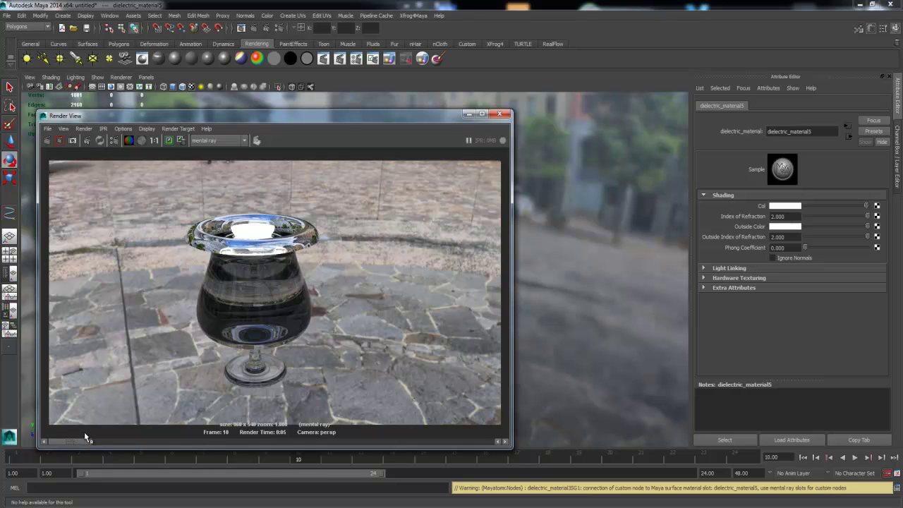
Step: Restore outside index of refraction 1.000 and index of refraction 1.500, moving Render View aside
click(781, 237)
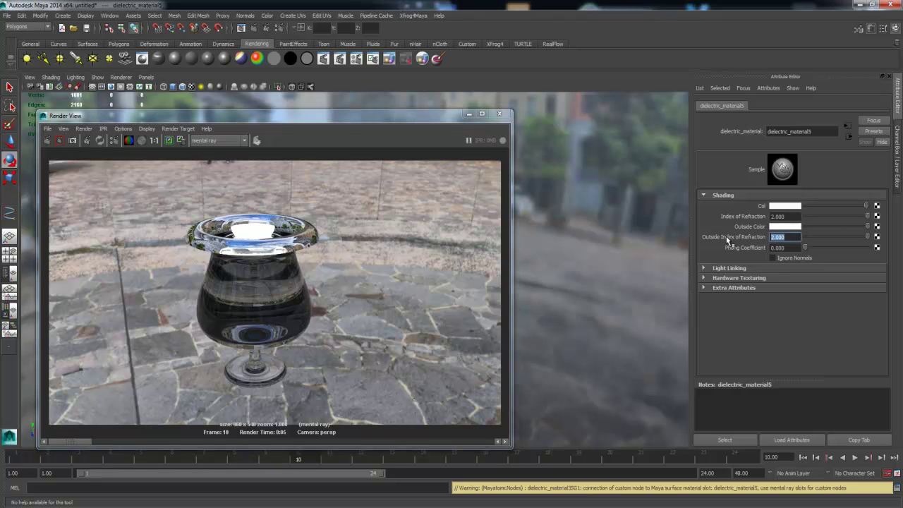
text(1)
key(Return)
key(shift+Tab)
text(1)
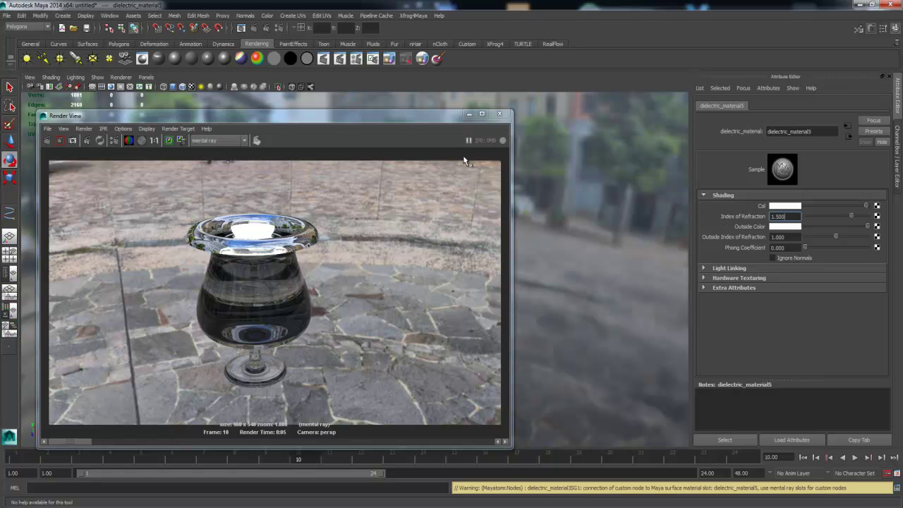
mouse_move(391, 127)
mouse_down()
mouse_move(421, 142)
mouse_move(468, 108)
mouse_up()
mouse_move(414, 108)
mouse_down()
mouse_move(581, 104)
mouse_move(383, 109)
mouse_up()
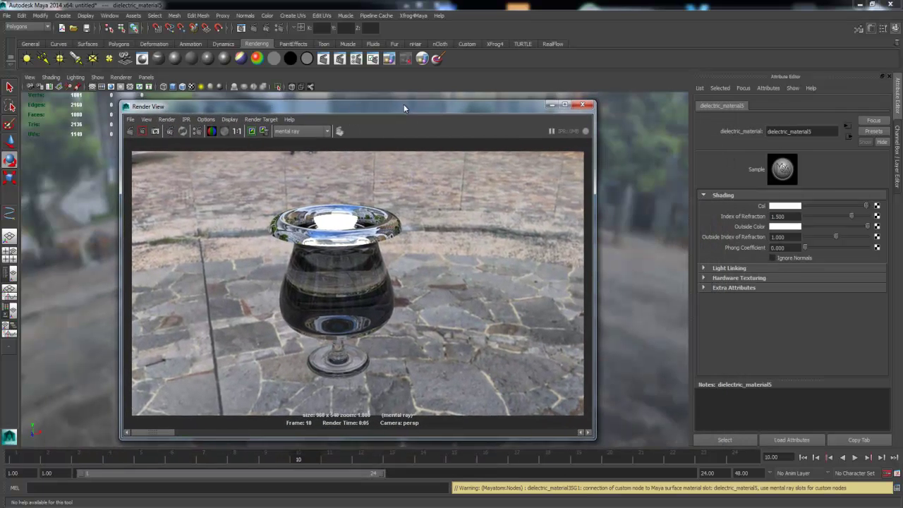